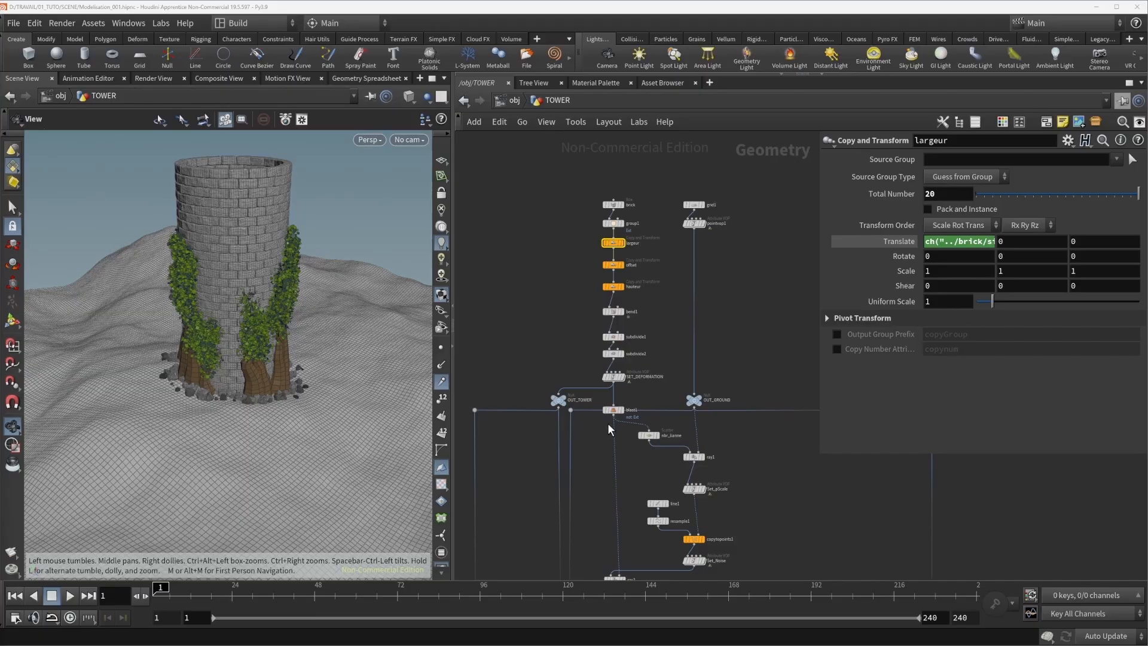
Add a Null node in the empty area beside the tower's node network.
scroll(607, 422, "down", 5)
middle_click_drag(717, 523, 744, 354)
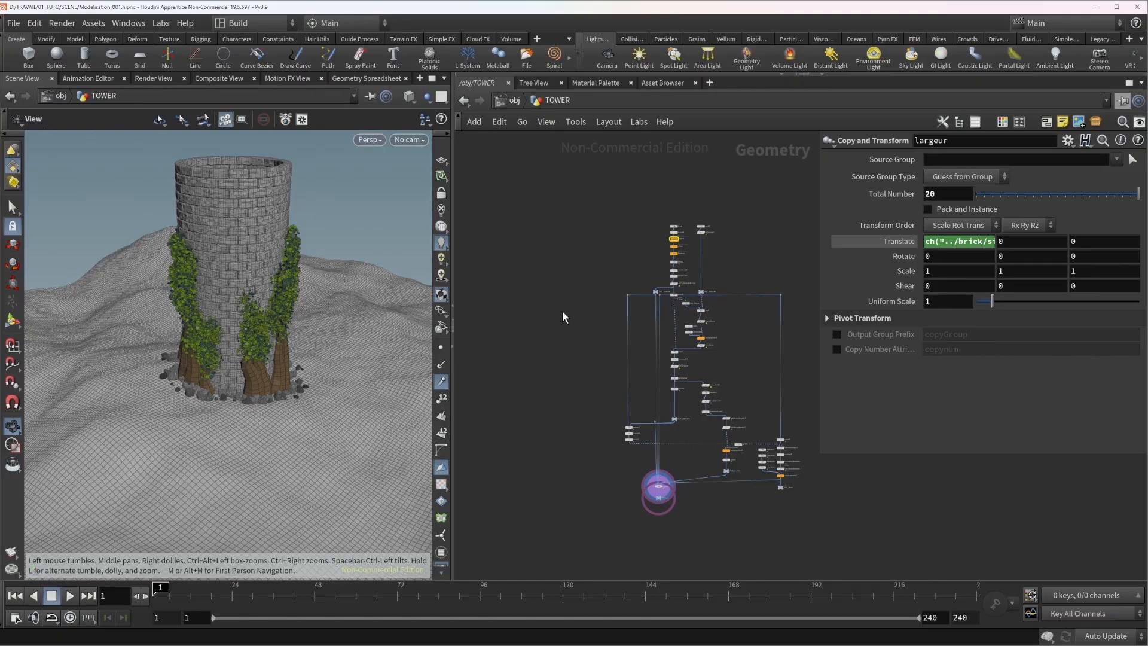
key("Tab")
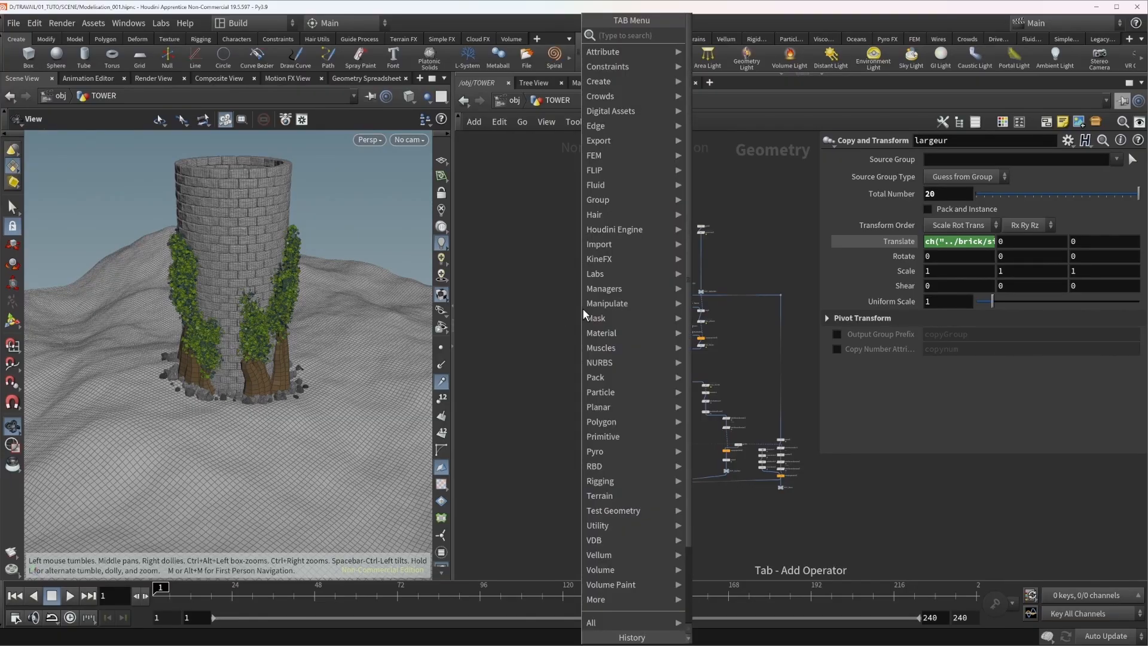
type("nul")
key("Return")
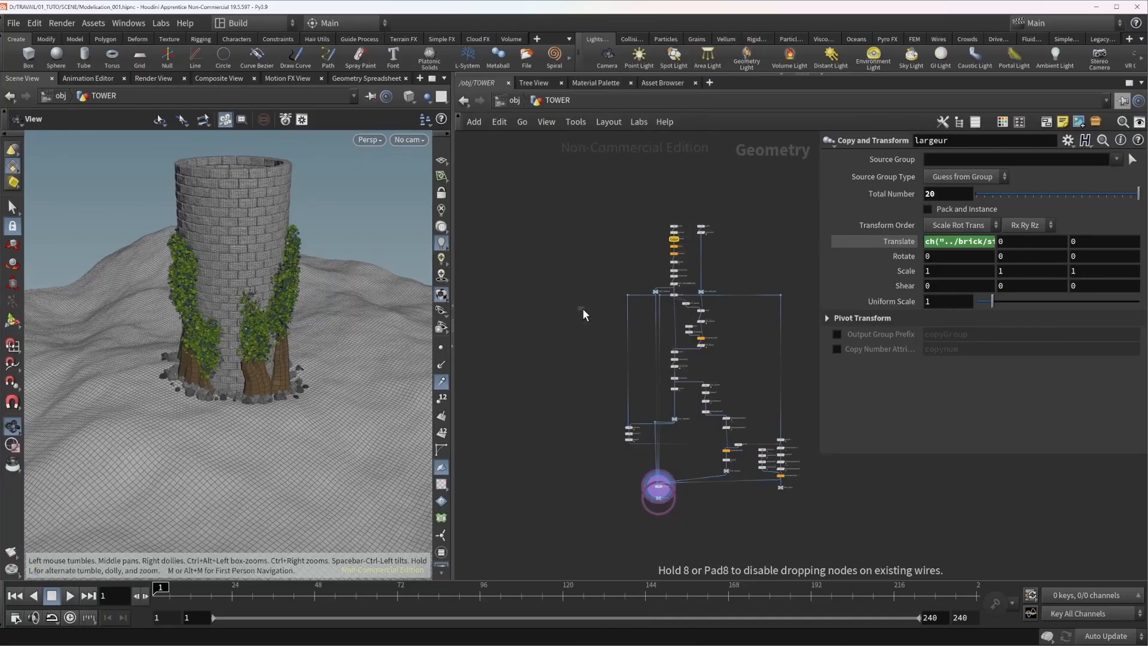
left_click(583, 308)
Rename the new Null node CTRL.
scroll(583, 307, "up", 6)
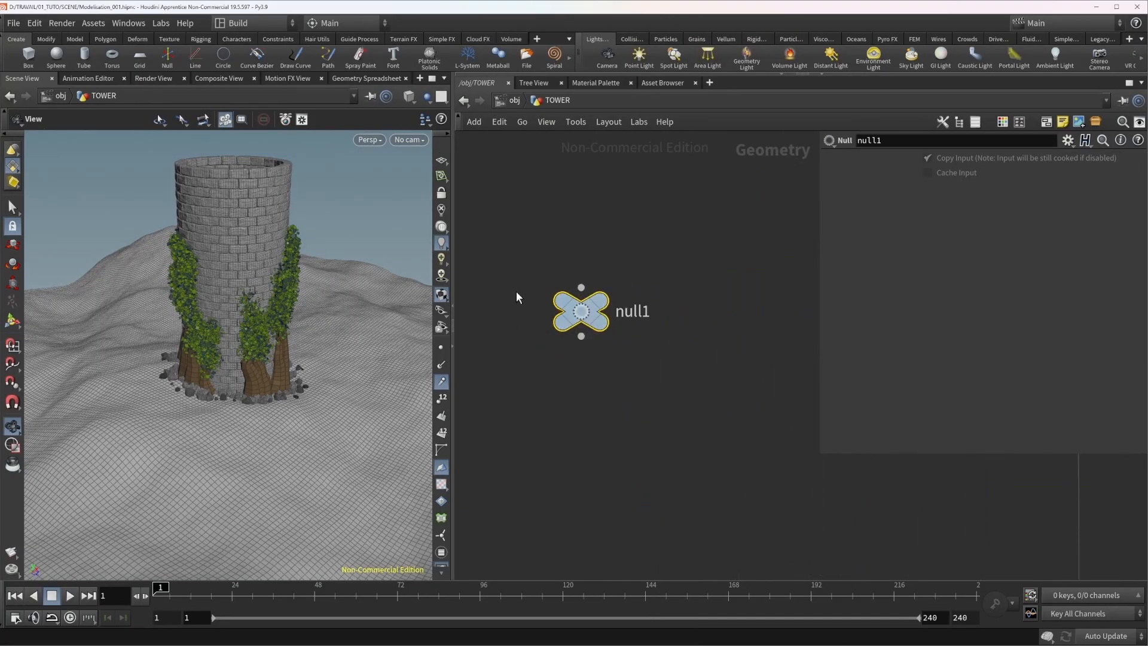
double_click(632, 311)
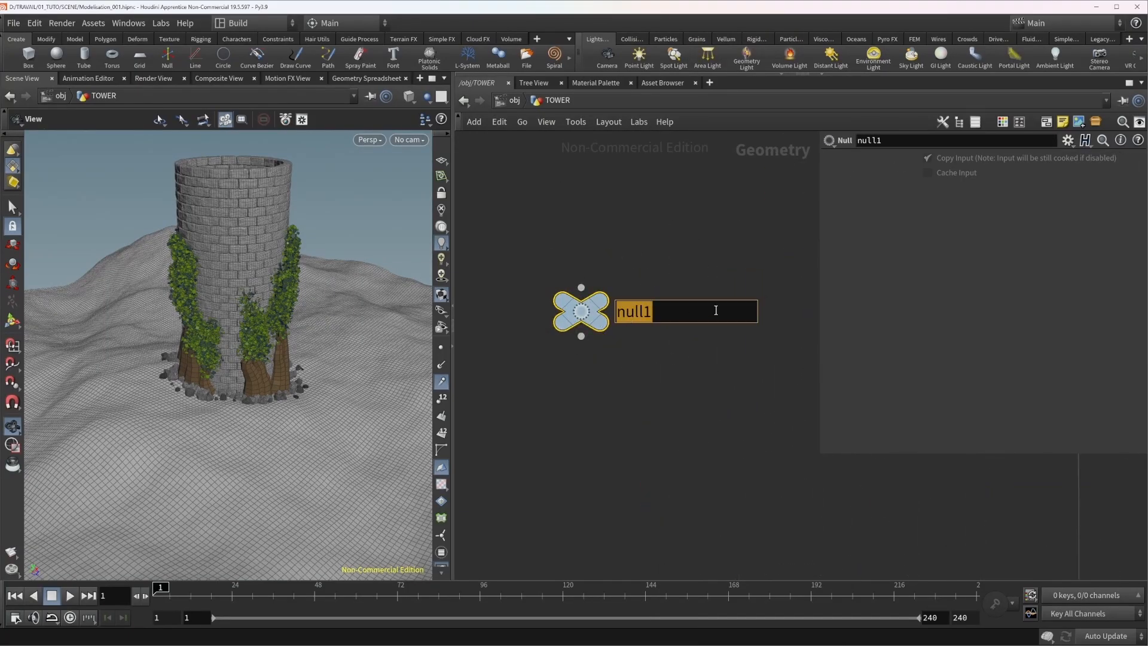
type("CTRL")
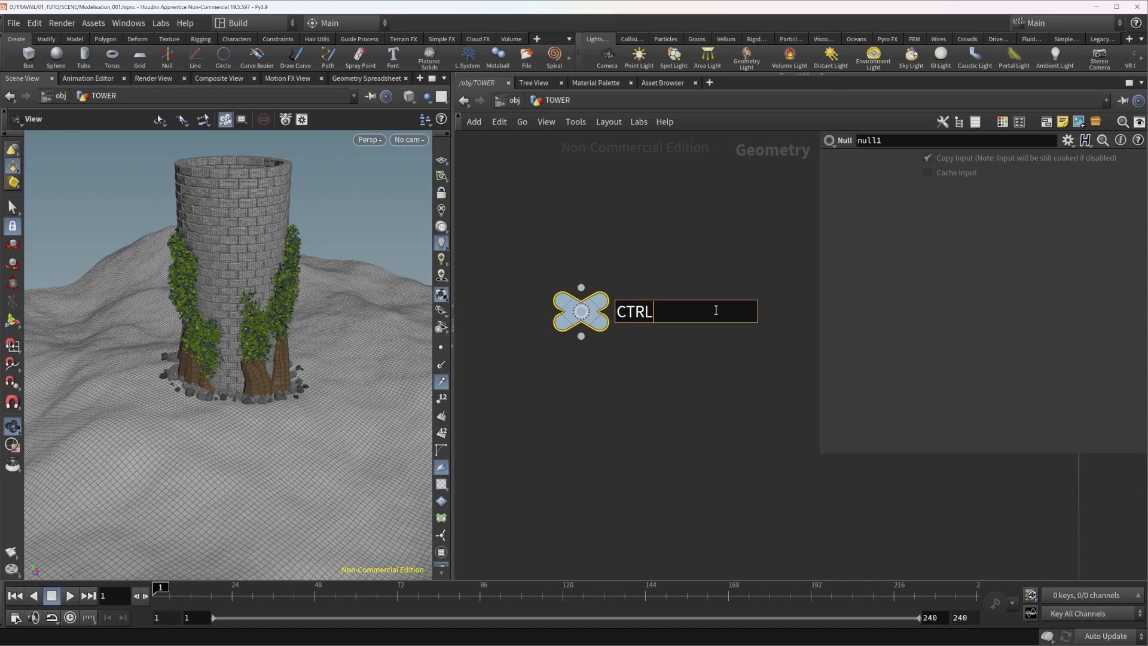
key("Return")
Move the CTRL node next to the tower network, just outside its outermost vertical wire and level with the network's middle.
scroll(713, 306, "down", 5)
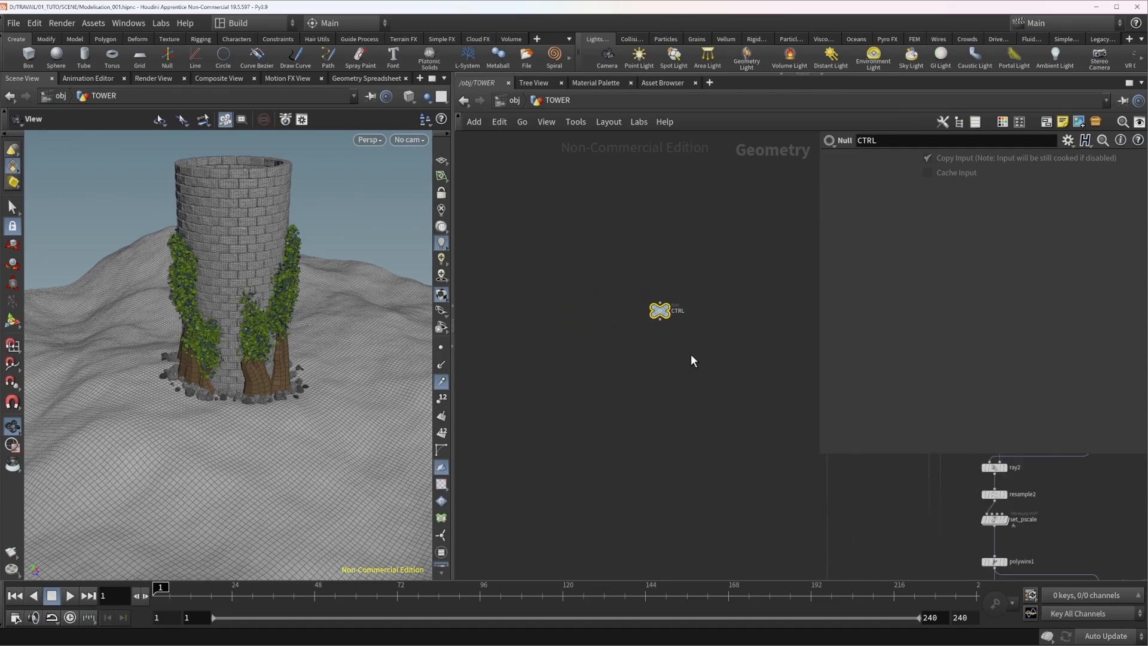
middle_click_drag(691, 359, 588, 239)
left_click_drag(550, 208, 603, 517)
scroll(590, 375, "up", 4)
middle_click_drag(602, 517, 544, 346)
scroll(608, 313, "down", 3)
scroll(697, 259, "down", 3)
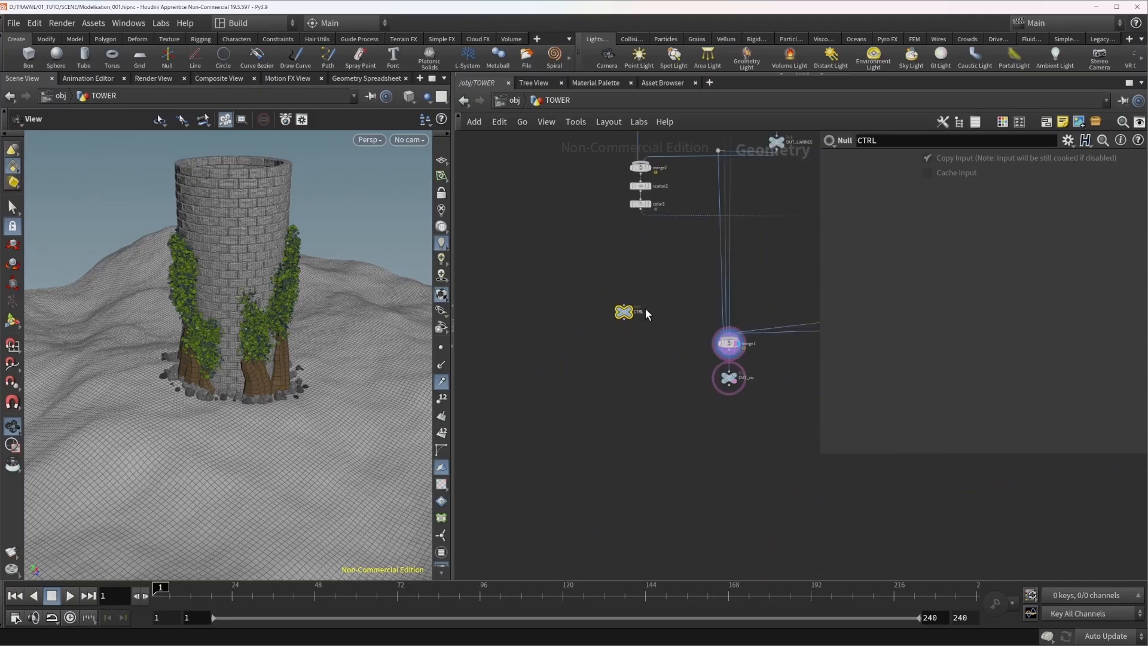
middle_click_drag(645, 307, 574, 410)
scroll(637, 343, "down", 2)
left_click_drag(574, 411, 564, 289)
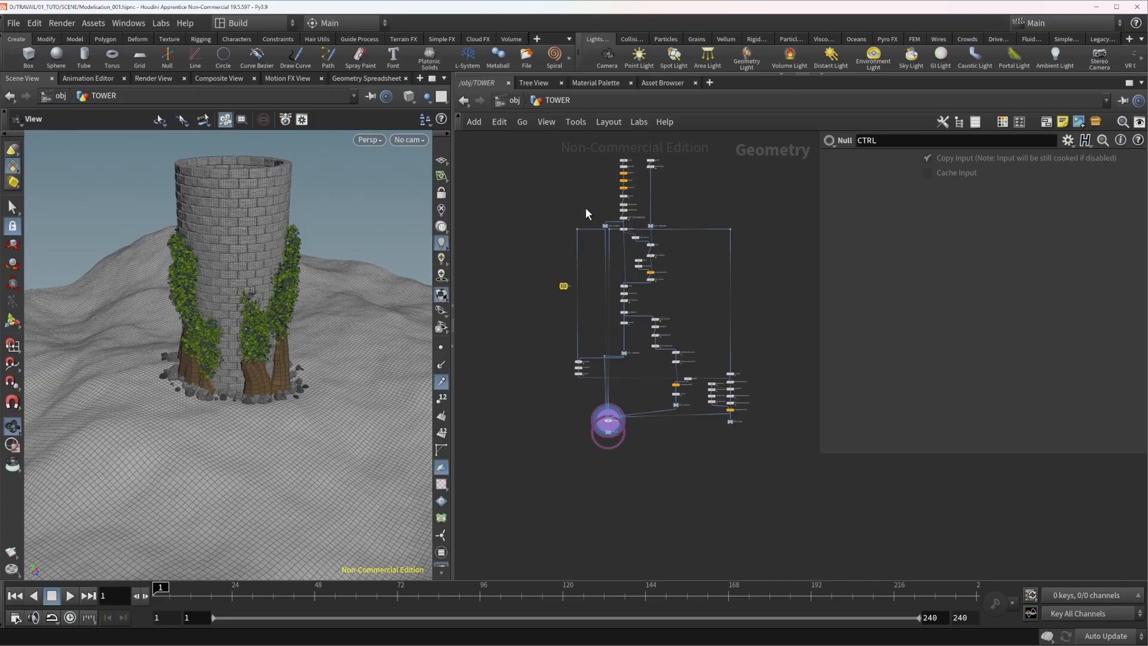
Colour the CTRL node bright red using the network's colour palette.
scroll(608, 281, "up", 3)
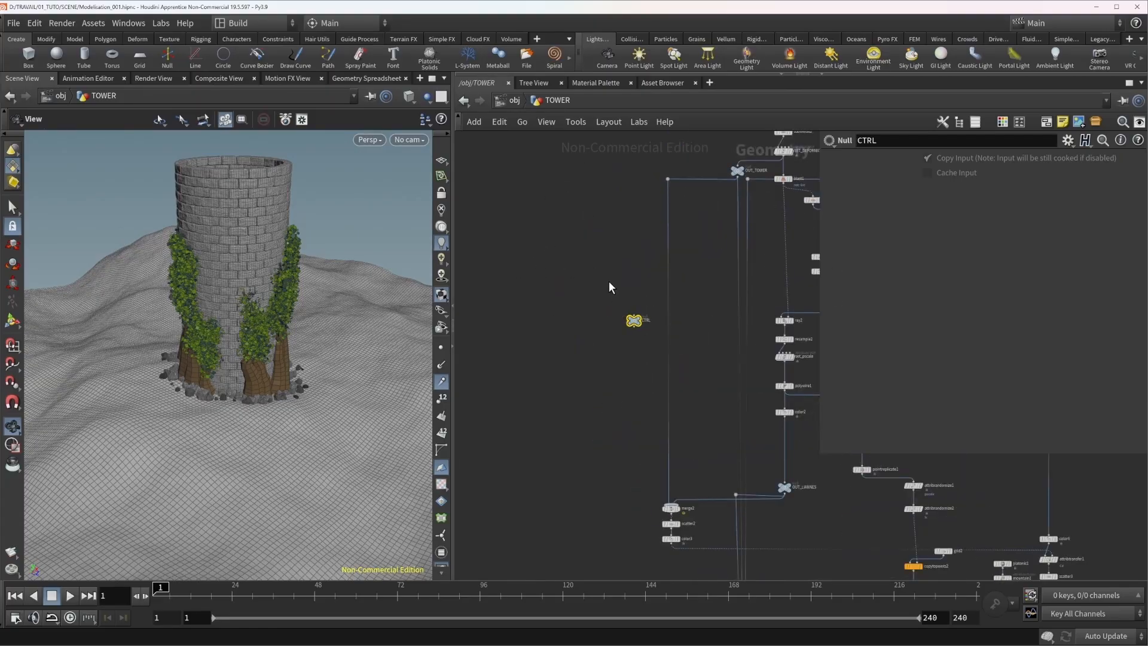
scroll(643, 323, "up", 3)
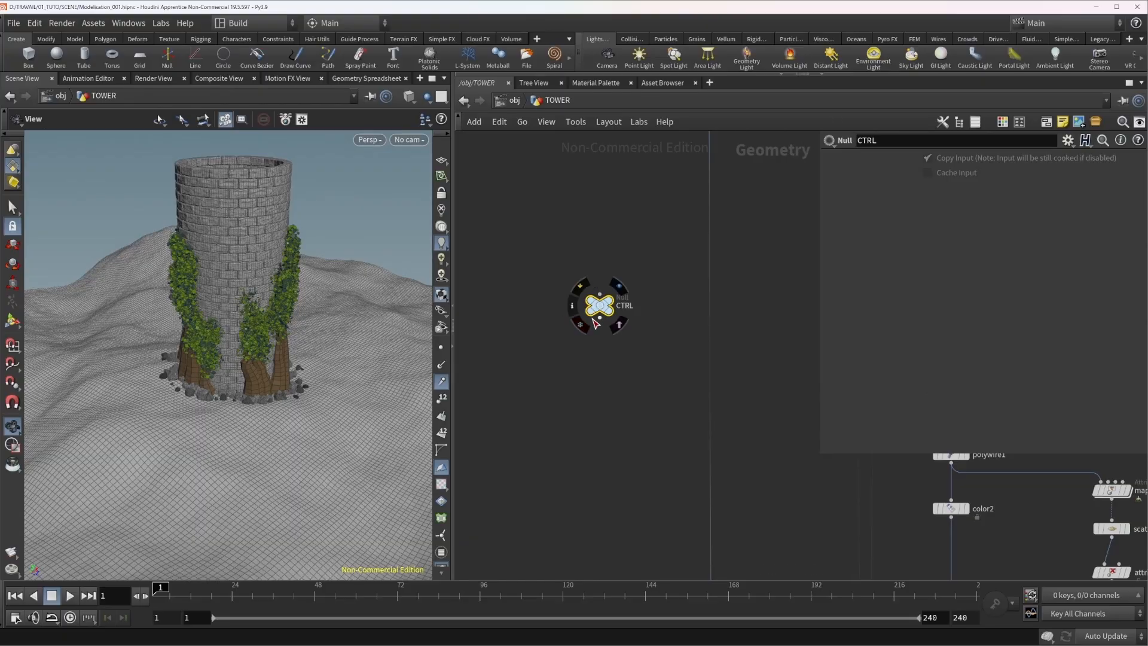
scroll(628, 299, "right", 3)
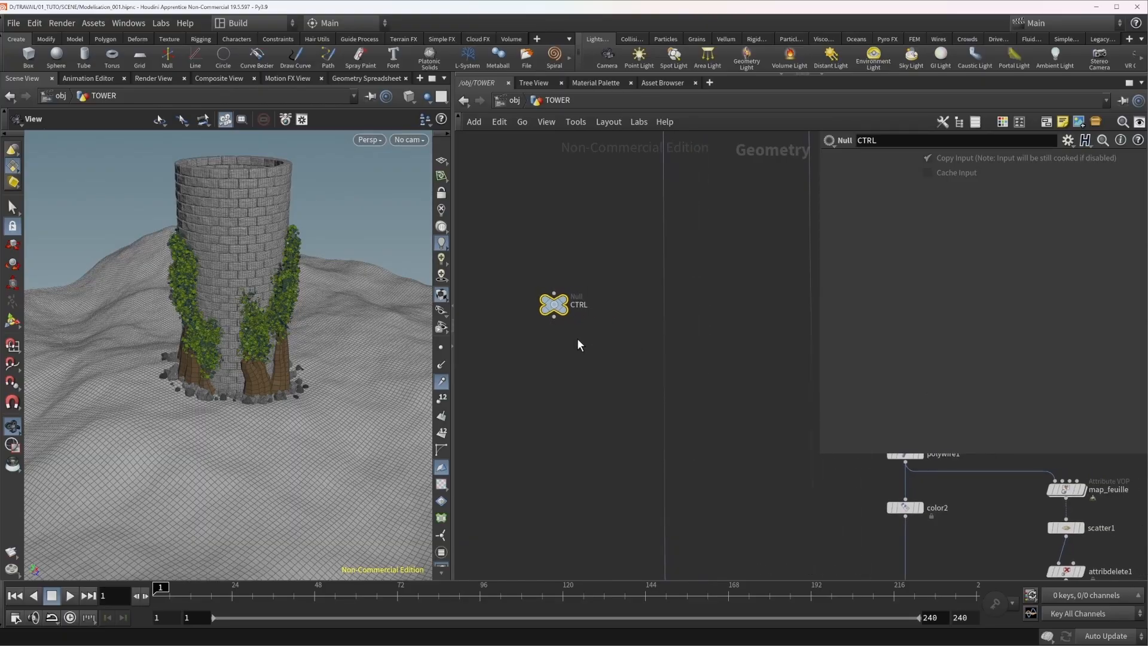
key("c")
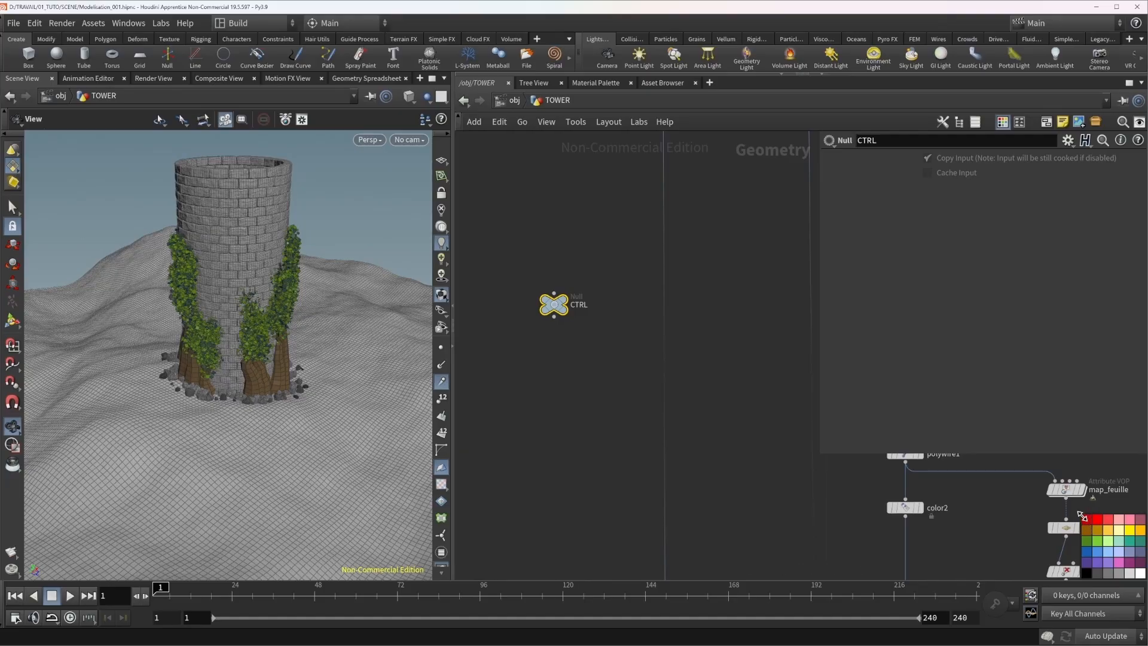
left_click_drag(1079, 513, 983, 464)
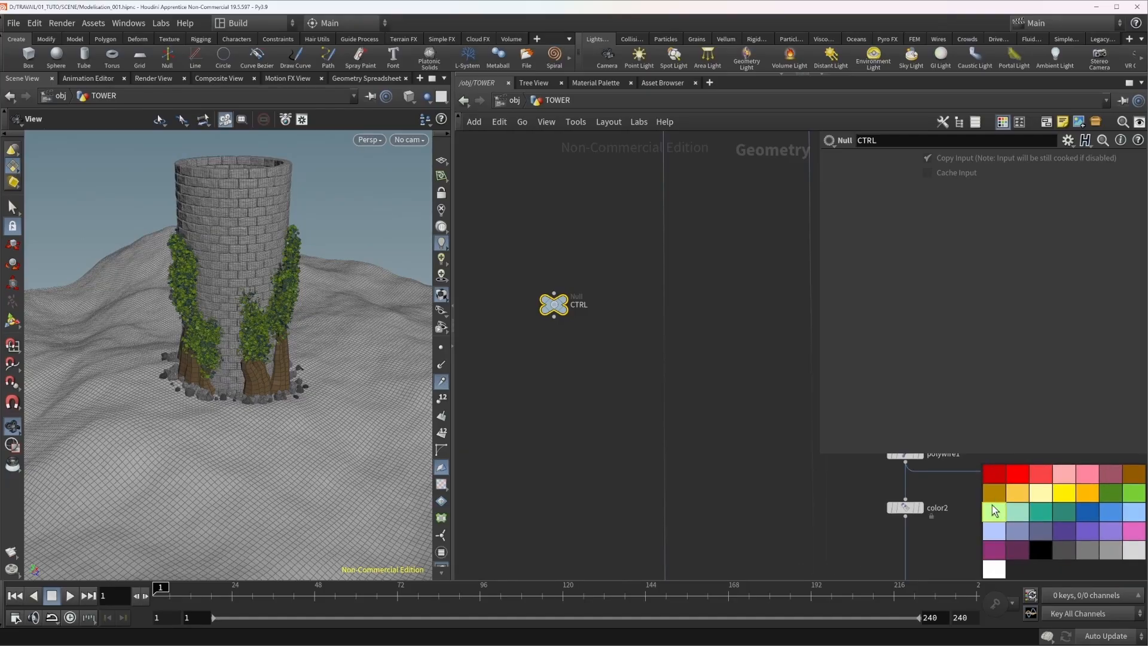
left_click(1035, 481)
Give the CTRL node a circle shape and move it slightly farther away from the network.
key("z")
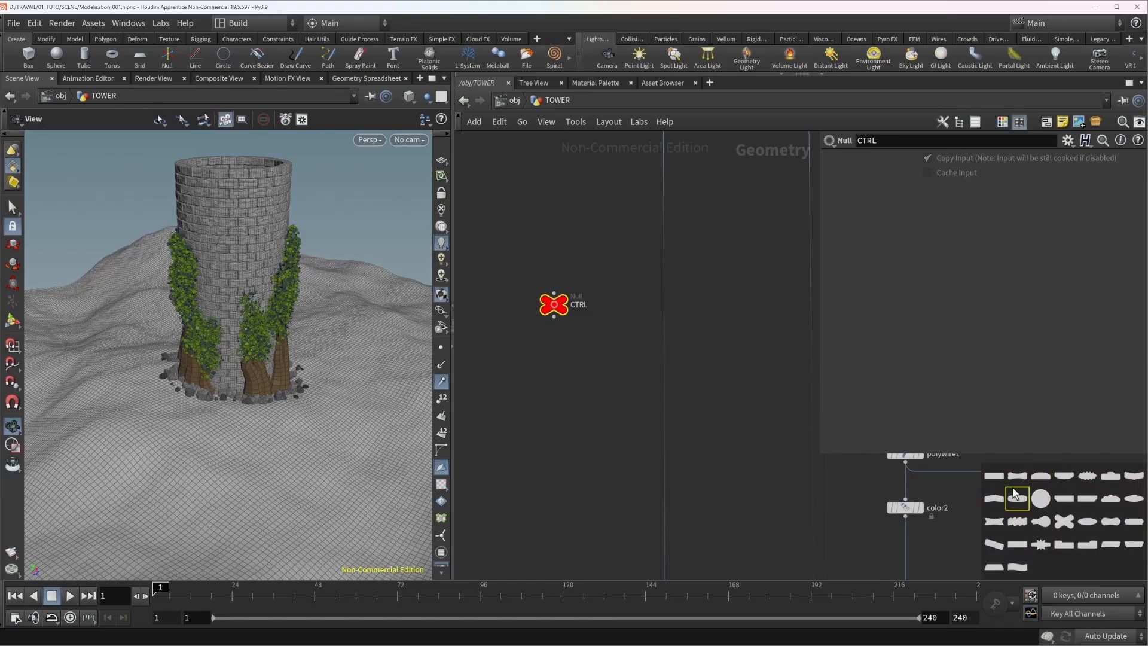
left_click_drag(468, 235, 597, 359)
left_click(1039, 498)
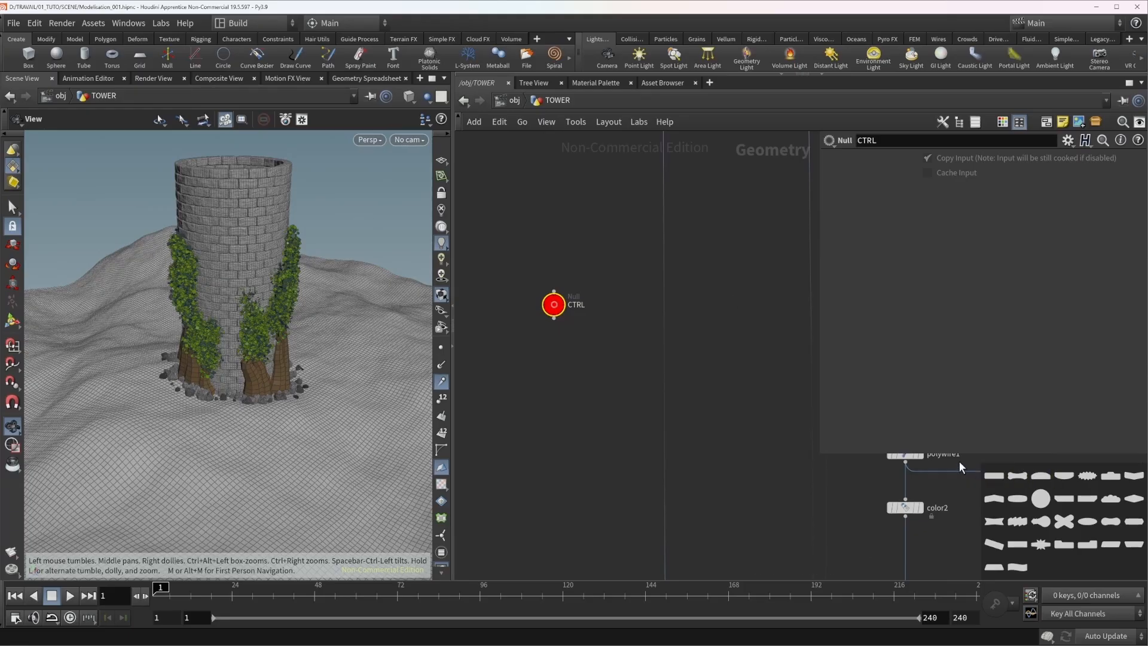
key("z")
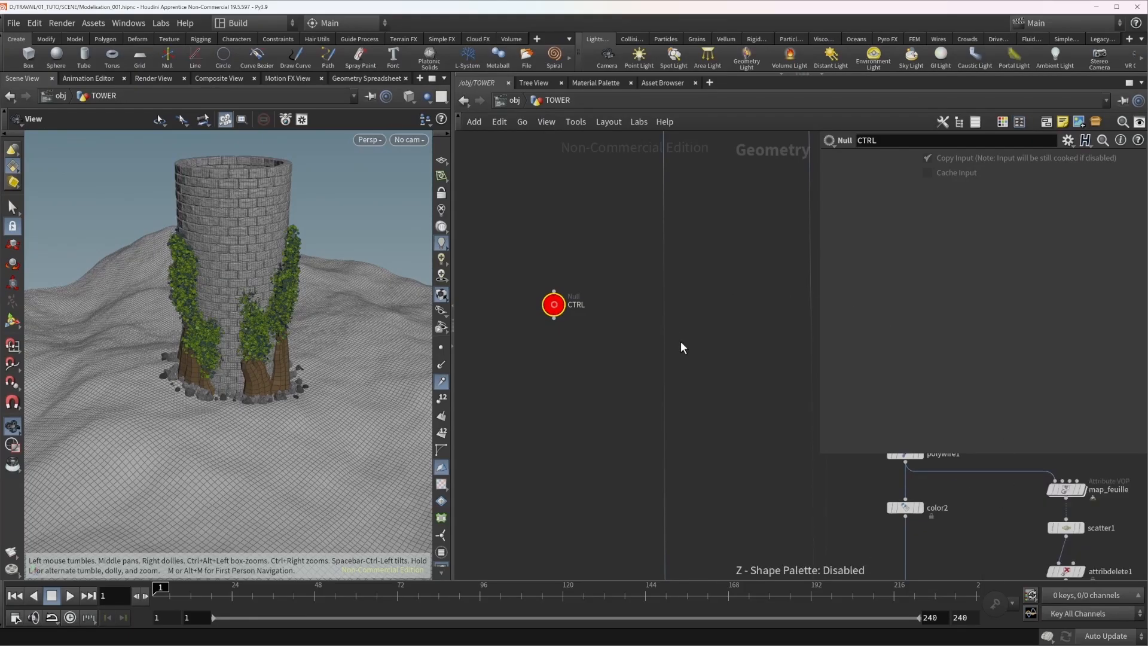
scroll(683, 348, "down", 5)
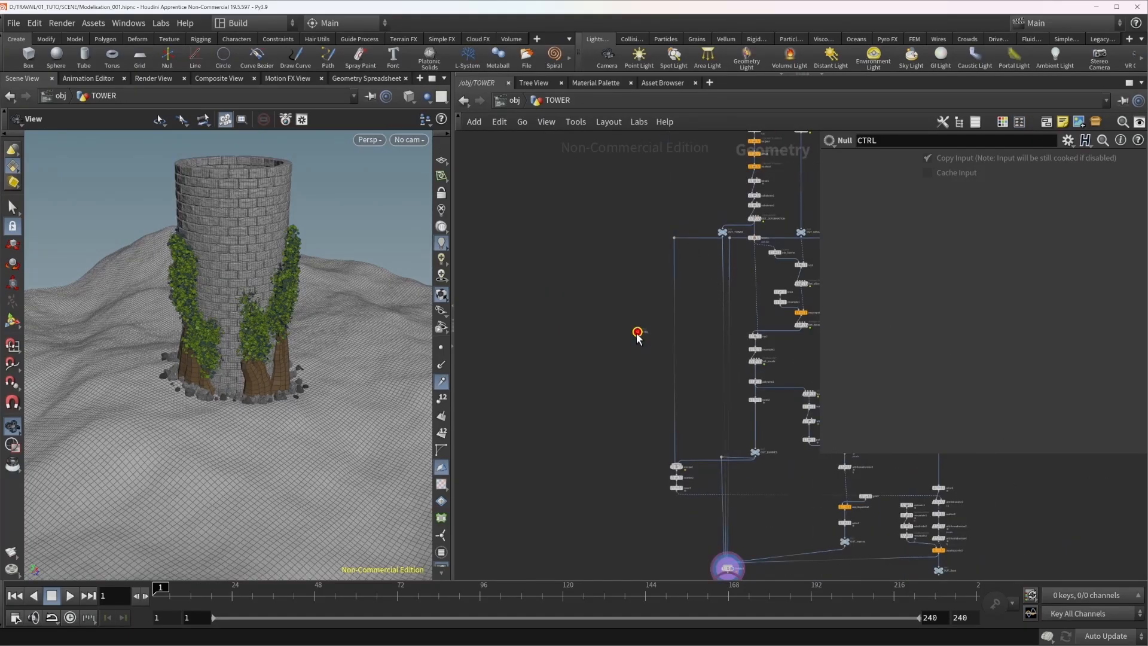
left_click_drag(638, 336, 588, 275)
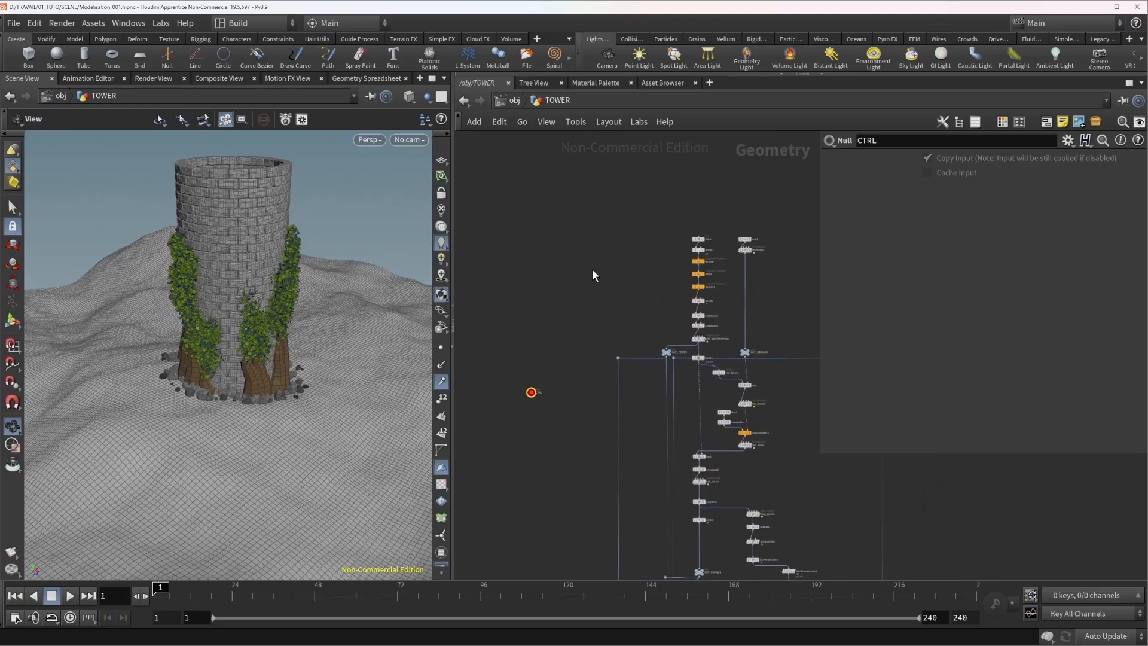
Try a Total Number of 10 on the largeur Copy and Transform node.
left_click_drag(285, 239, 285, 279)
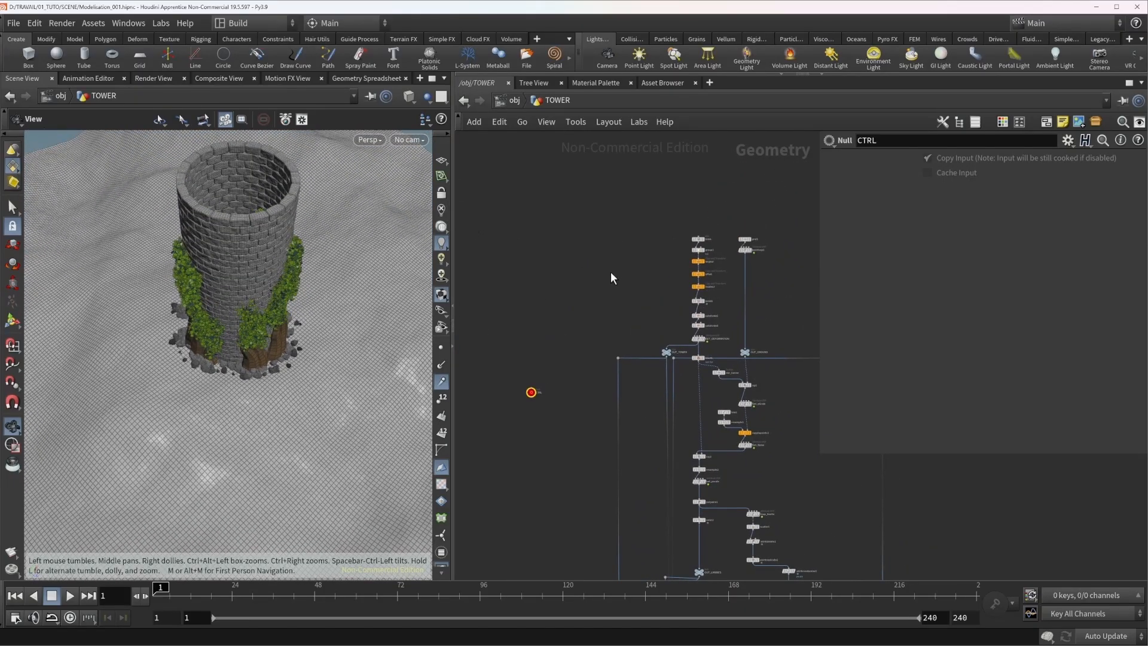
left_click_drag(347, 242, 264, 312)
scroll(683, 257, "up", 2)
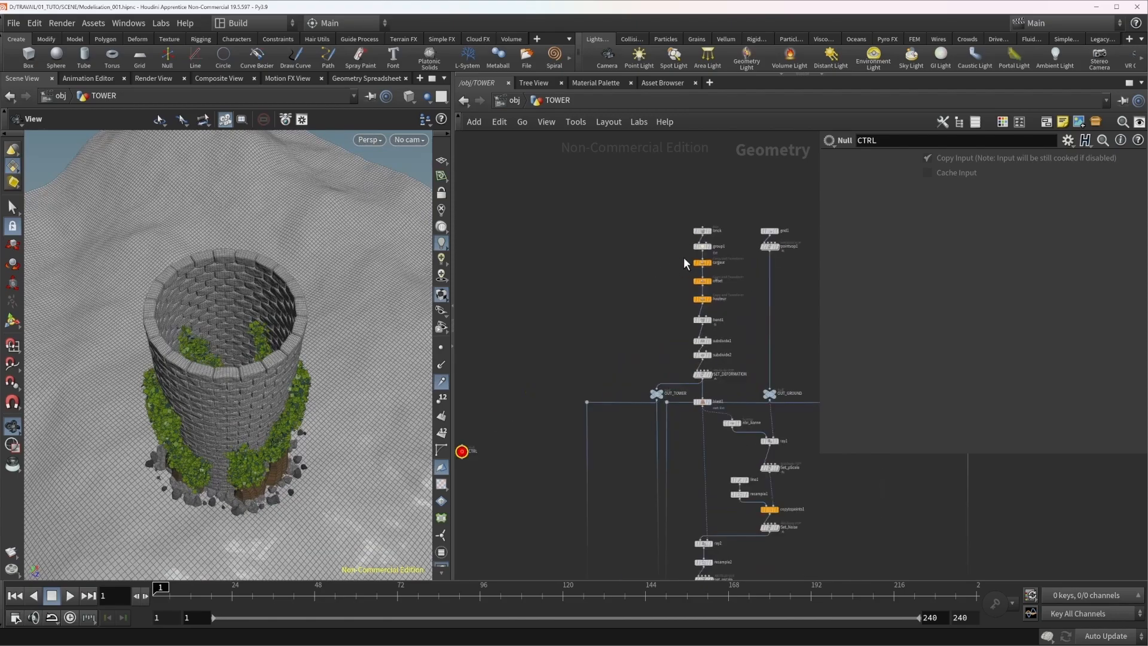
left_click(720, 268)
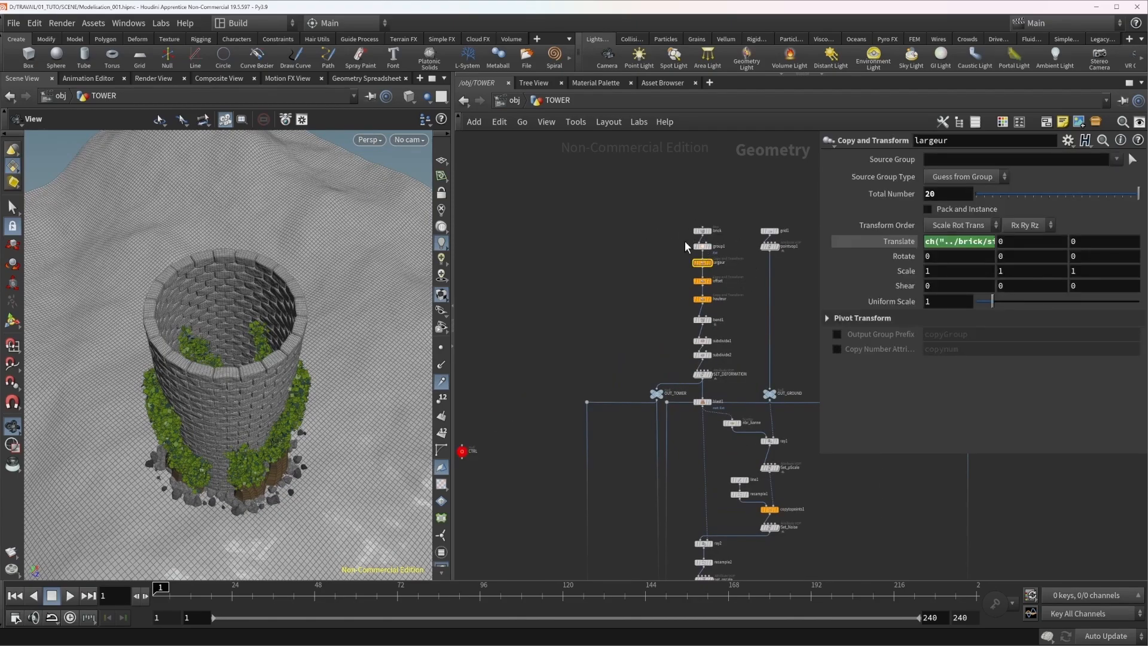
scroll(715, 251, "up", 3)
left_click(949, 197)
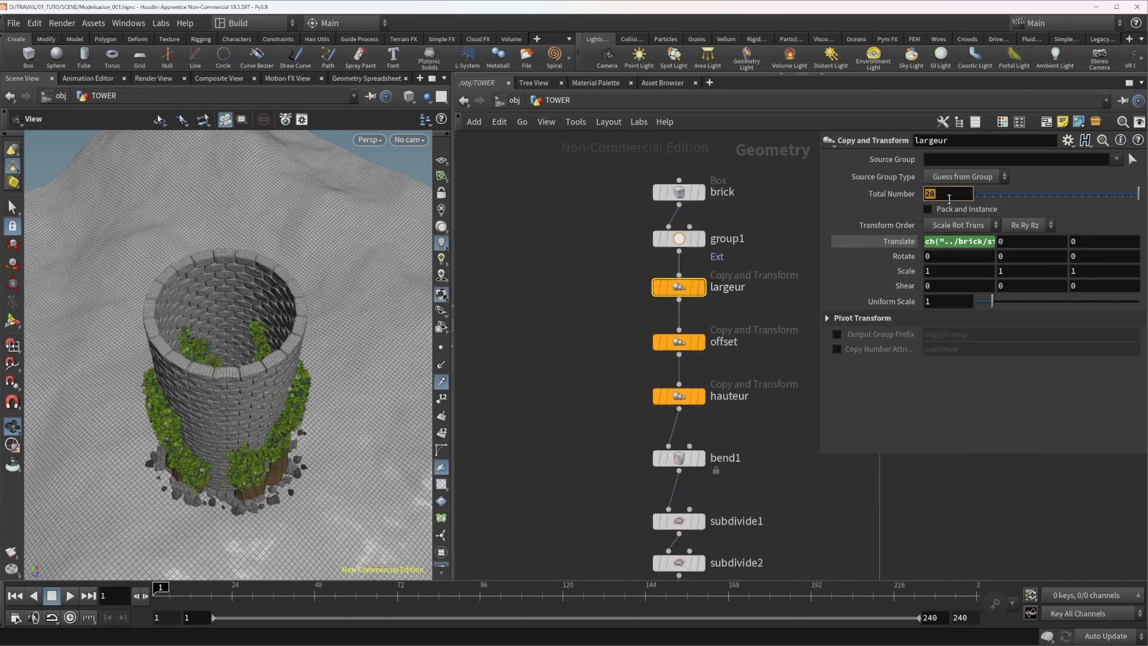
type("10")
key("Return")
Set the Total Number of the largeur node to 30.
left_click(950, 197)
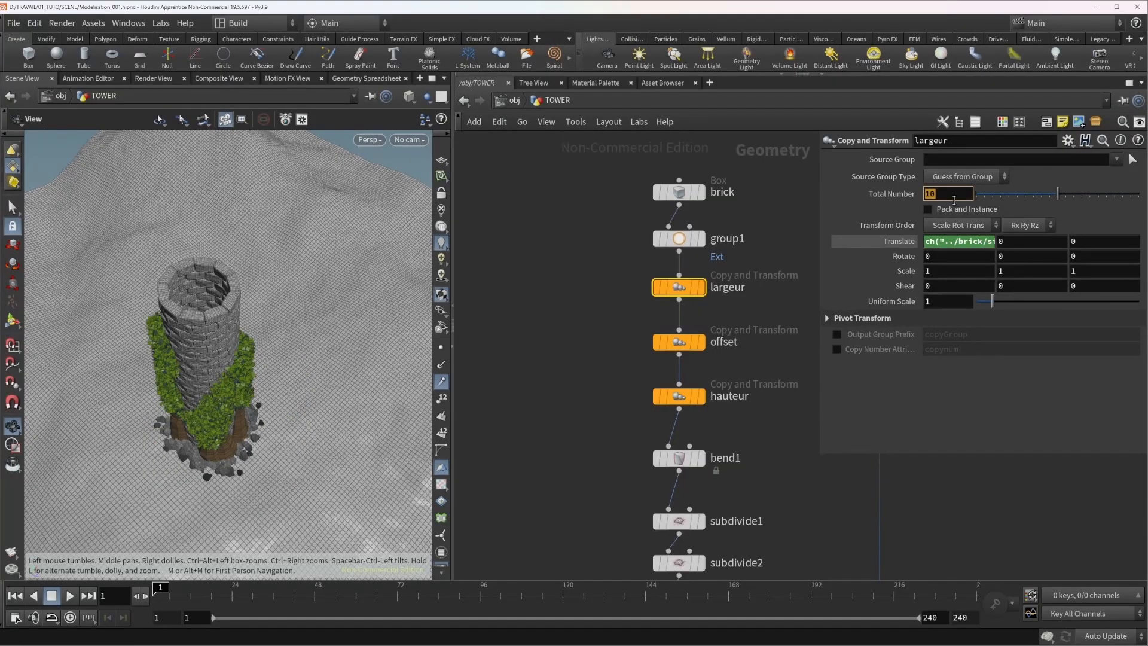
type("30")
key("Return")
Open the parameter interface editor for the red CTRL node.
scroll(589, 346, "down", 4)
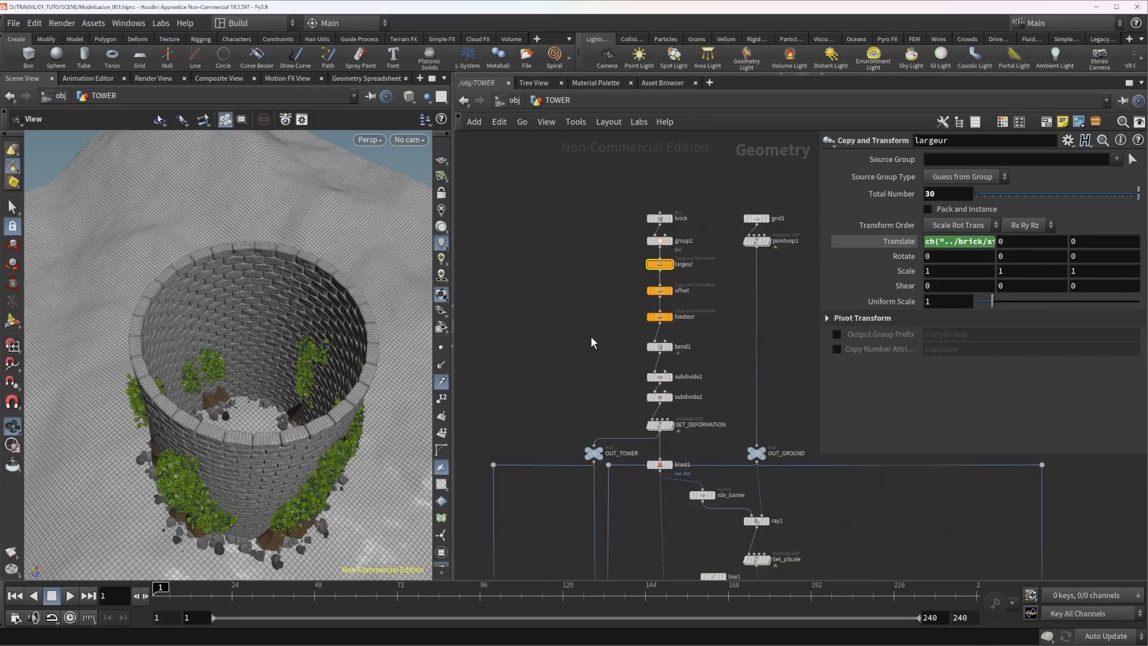
middle_click_drag(543, 389, 638, 269)
middle_click_drag(551, 469, 647, 332)
scroll(634, 344, "down", 5)
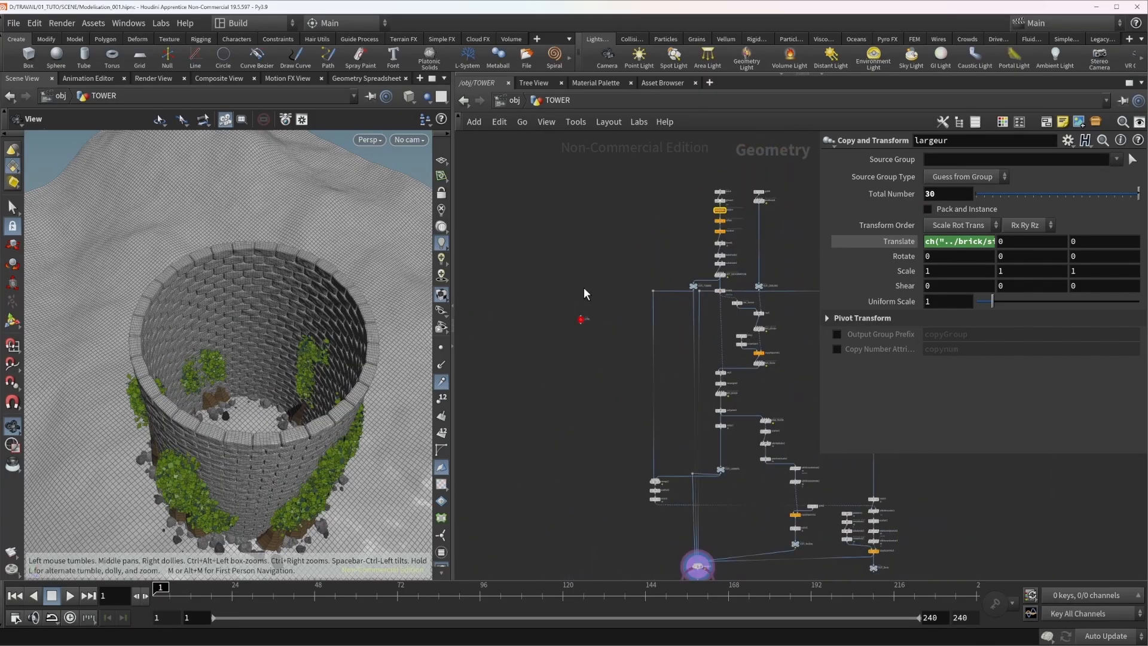
left_click(580, 318)
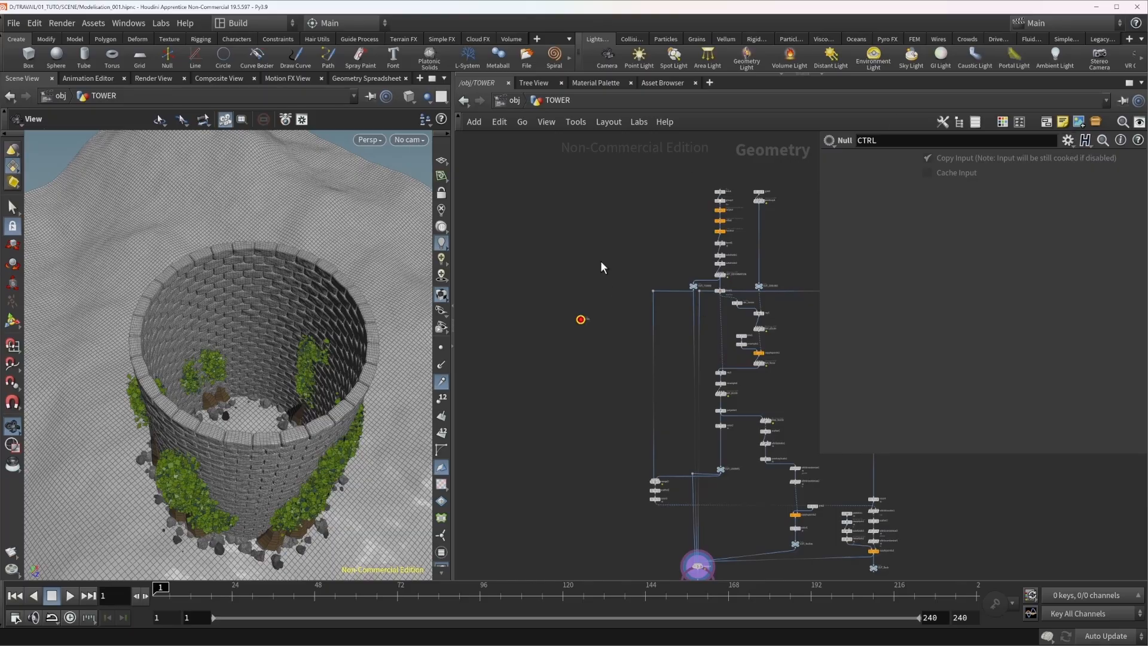
left_click(1067, 141)
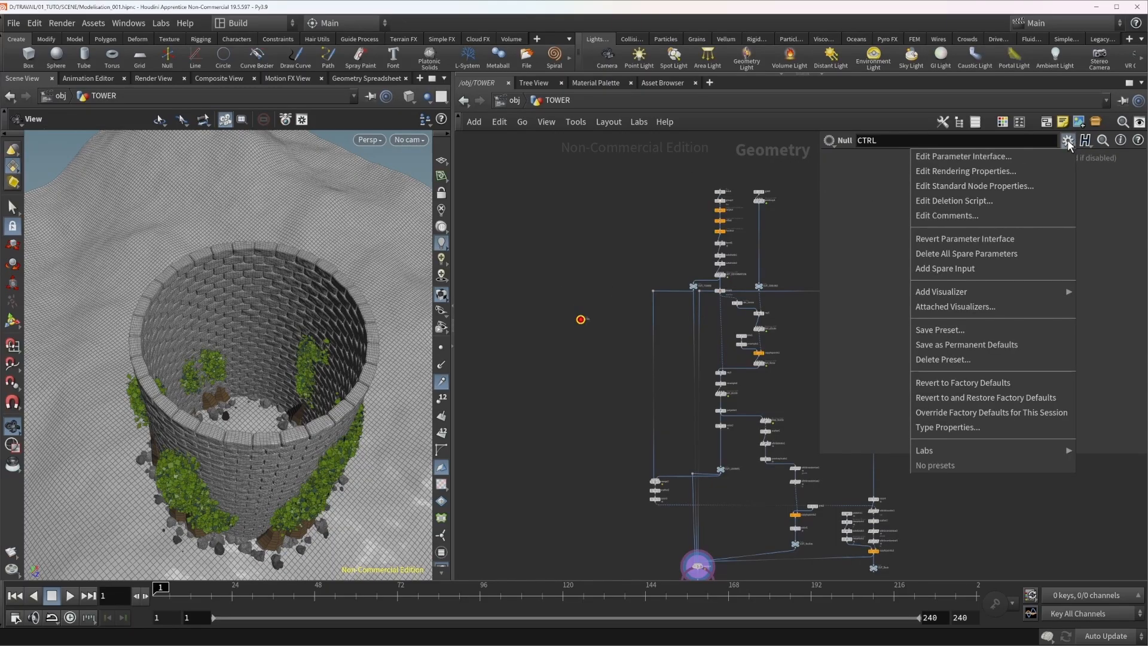
left_click(1008, 157)
left_click_drag(746, 10, 464, 84)
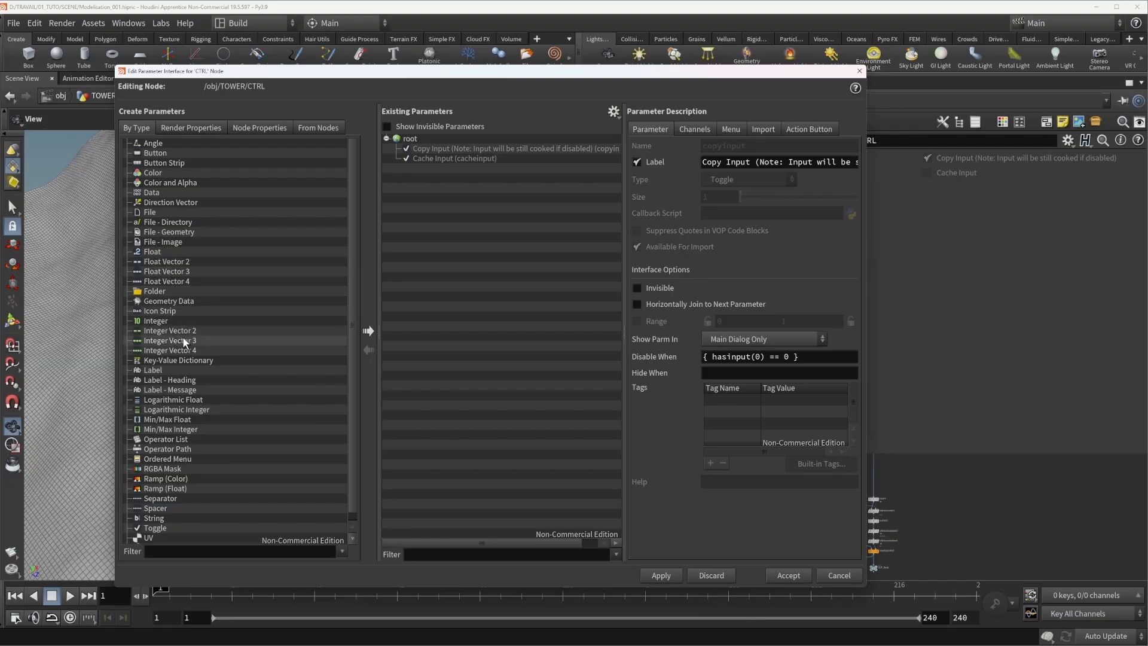
left_click_drag(342, 72, 315, 62)
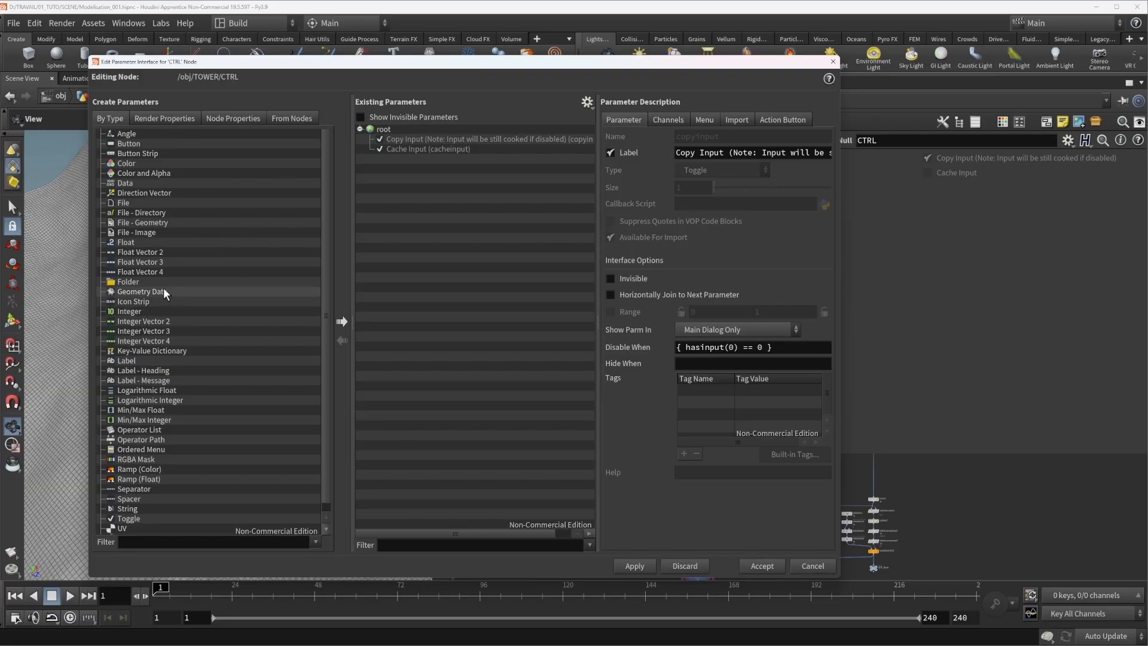
Add an Integer parameter to the CTRL node and label it diametre.
left_click_drag(126, 311, 436, 236)
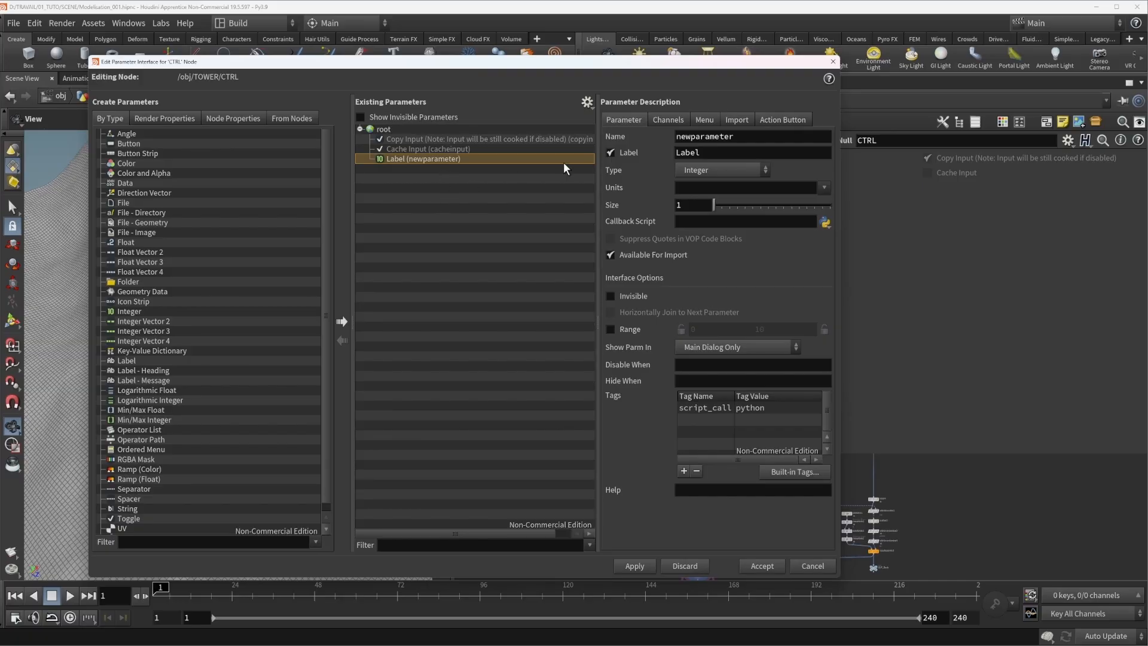
left_click(730, 154)
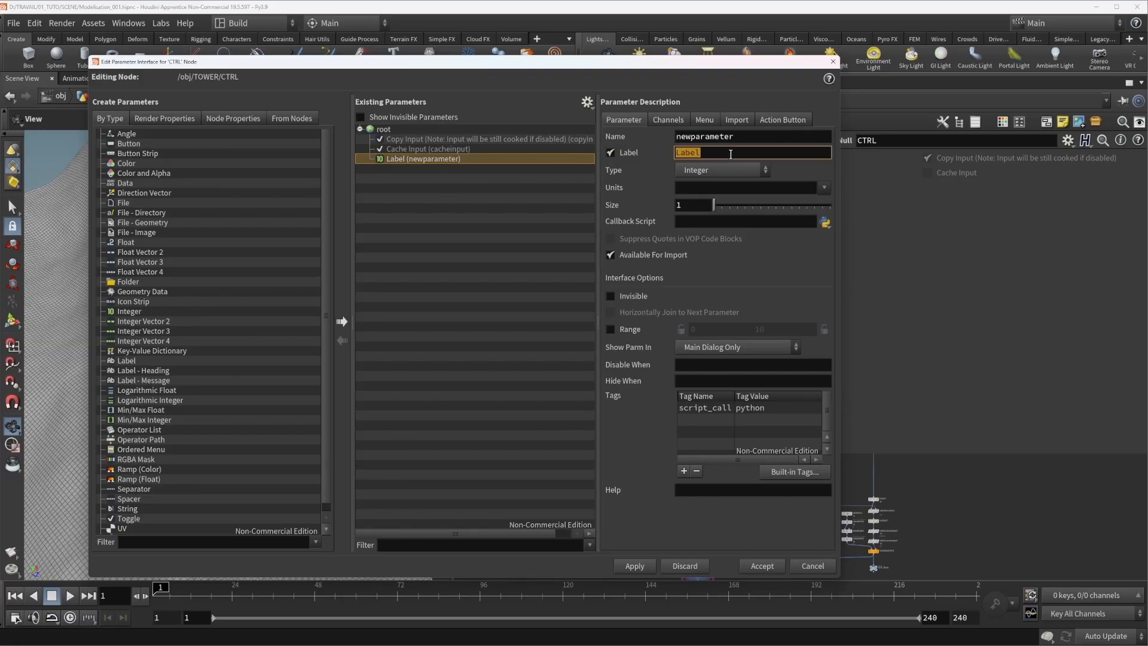
type("diametre")
Enable a range for the diametre parameter and set its maximum to 50.
left_click(610, 329)
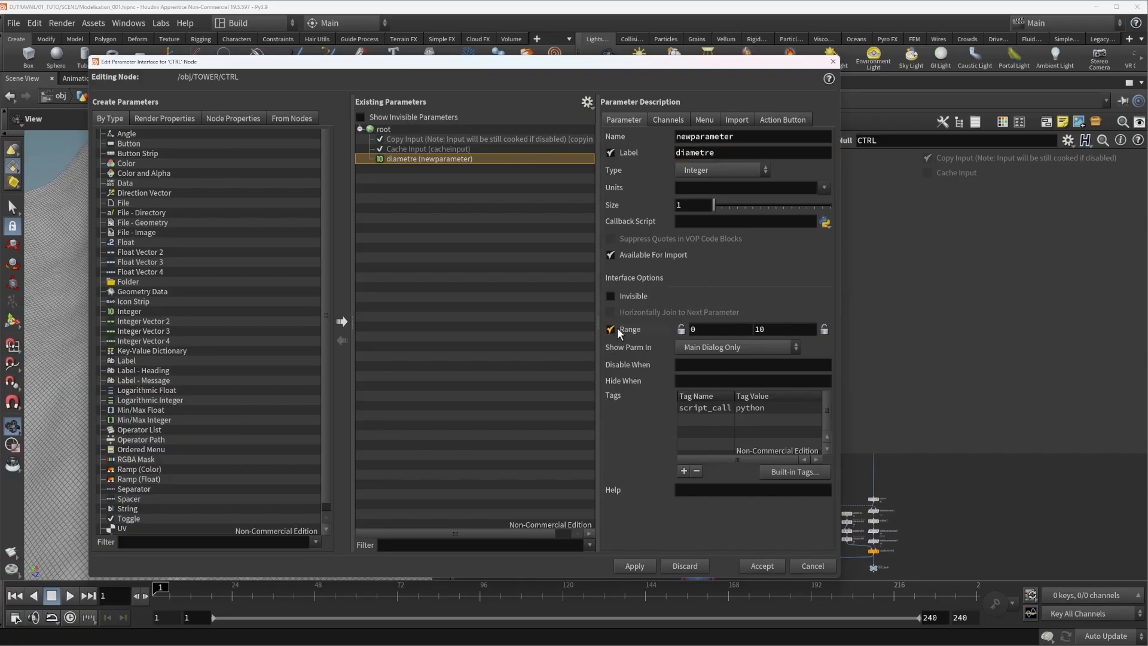
left_click(703, 329)
left_click(788, 329)
type("50")
key("Return")
Lock the diametre range's minimum at 5, apply the parameter changes and close the interface editor.
left_click(678, 330)
left_click(706, 331)
double_click(705, 331)
type("12")
key("BackSpace")
key("BackSpace")
type("5")
key("Return")
key("Tab")
left_click(634, 565)
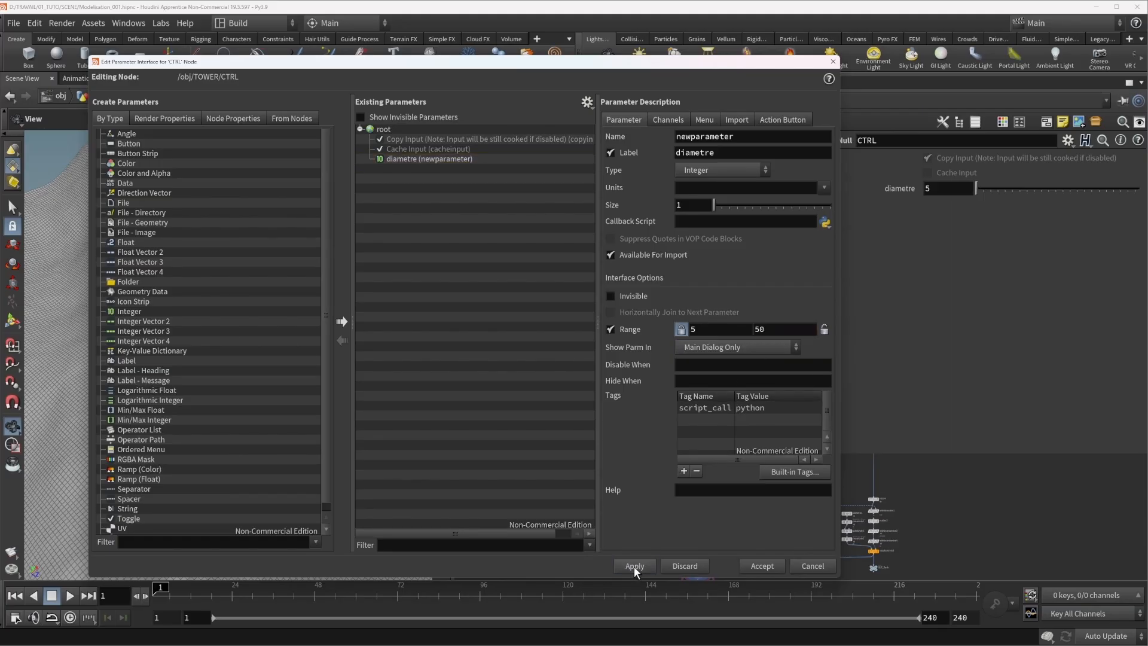
left_click(833, 62)
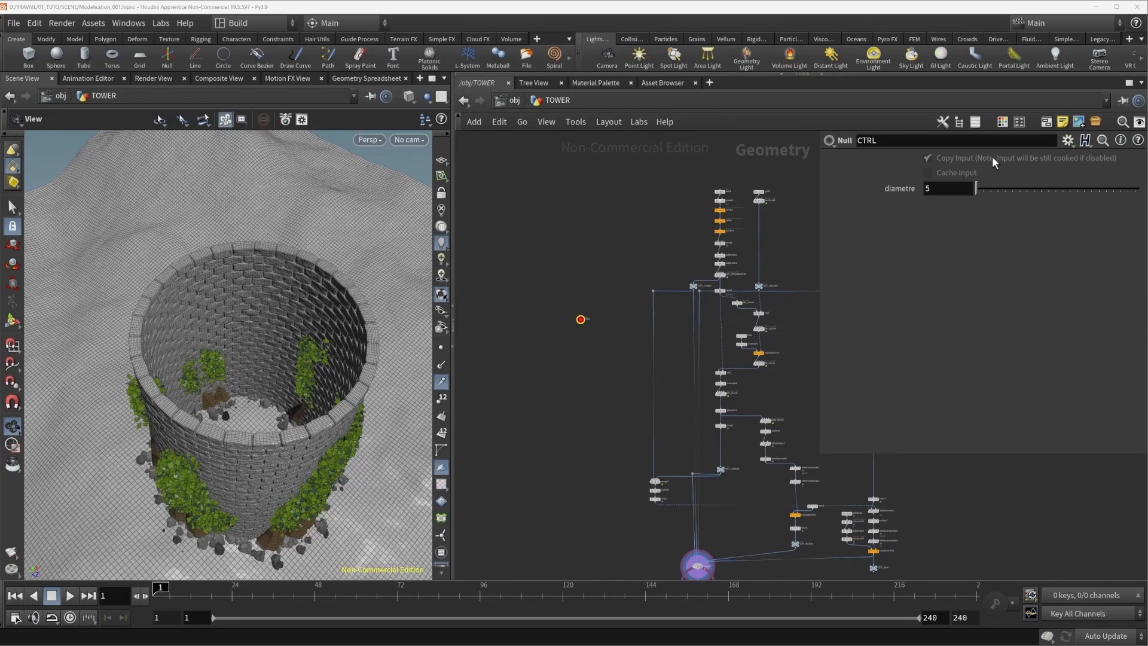
Test the CTRL node's diametre range by entering 150 and bringing the value back to 28.
left_click_drag(1132, 185, 1066, 195)
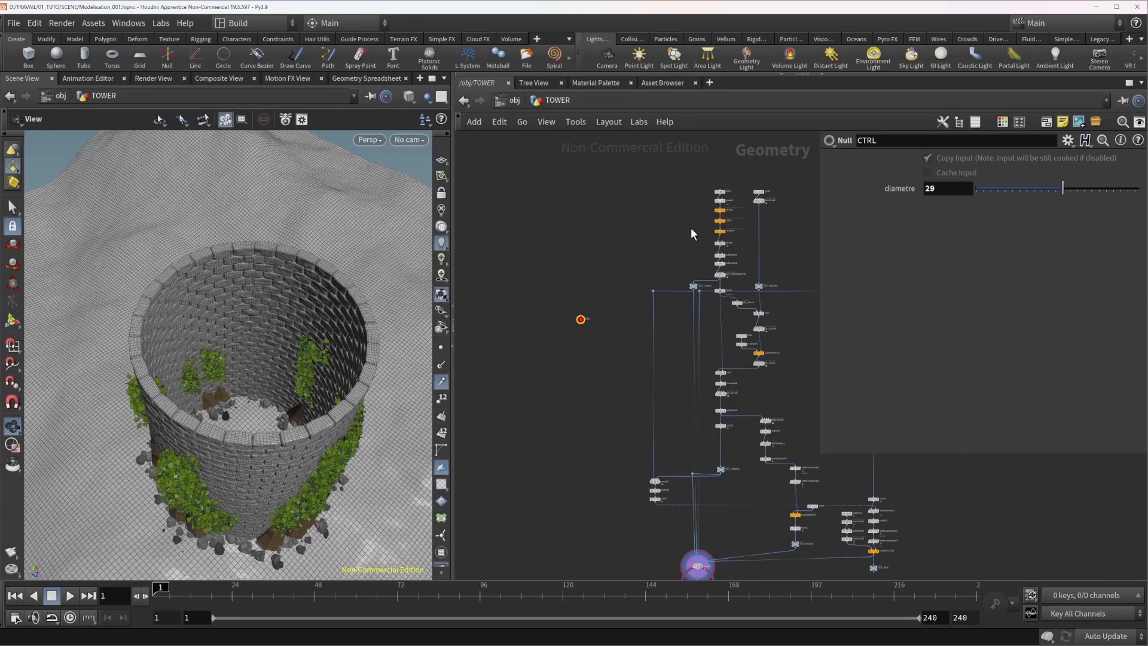
left_click_drag(1037, 192, 927, 189)
left_click(951, 190)
type("7")
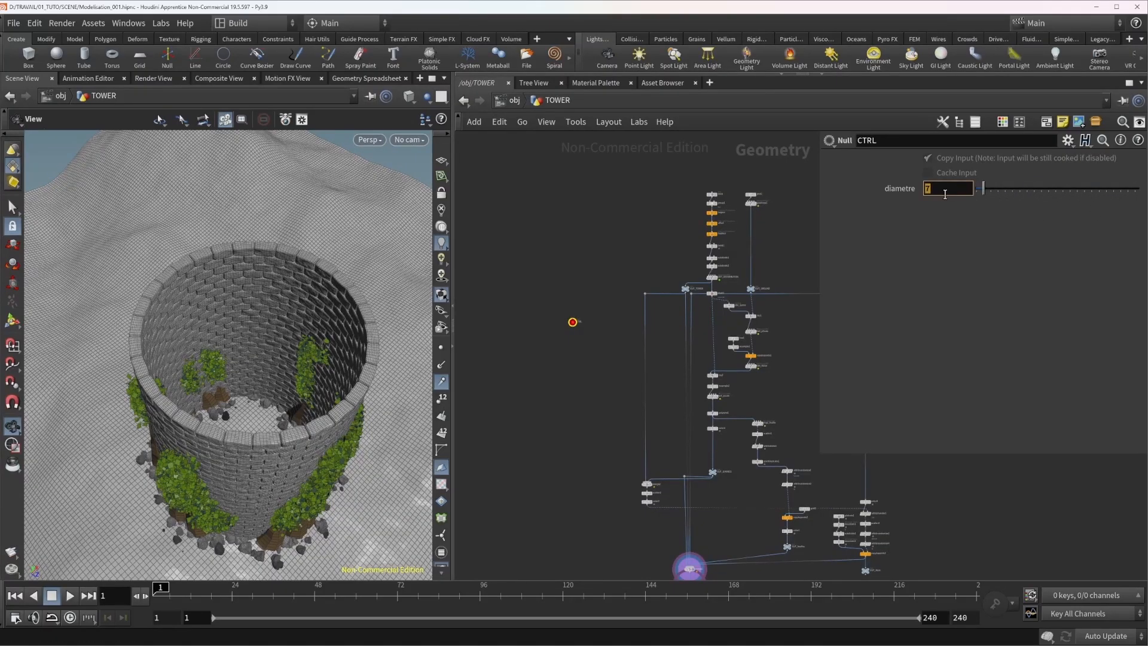
type("50")
key("Return")
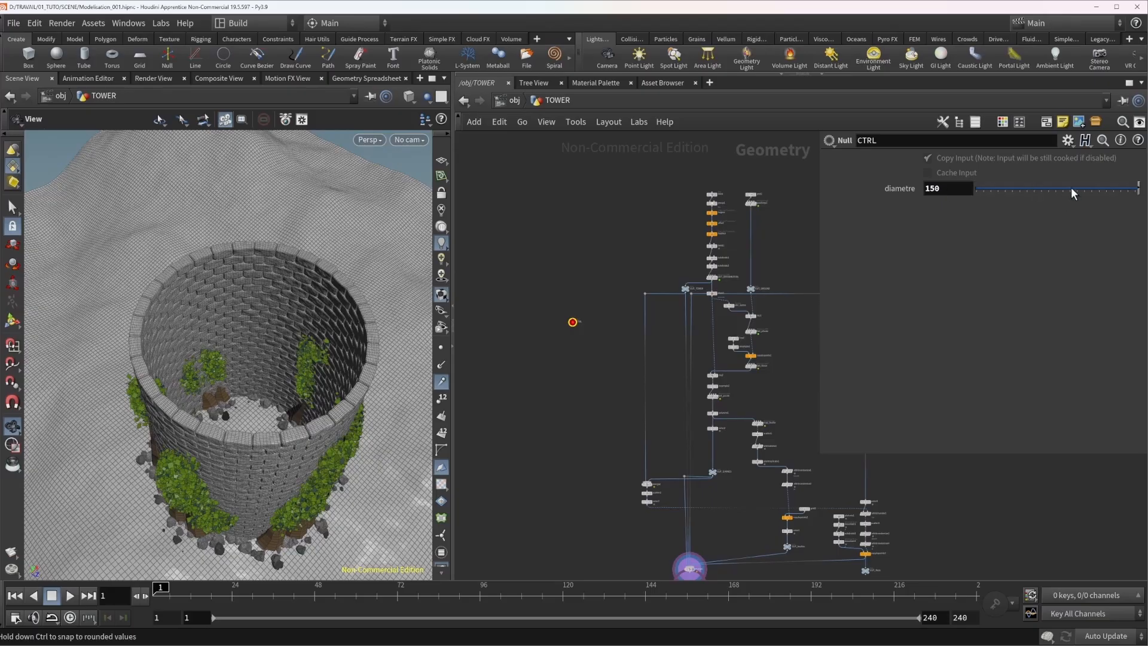
left_click(1139, 189)
left_click_drag(1139, 189, 1062, 197)
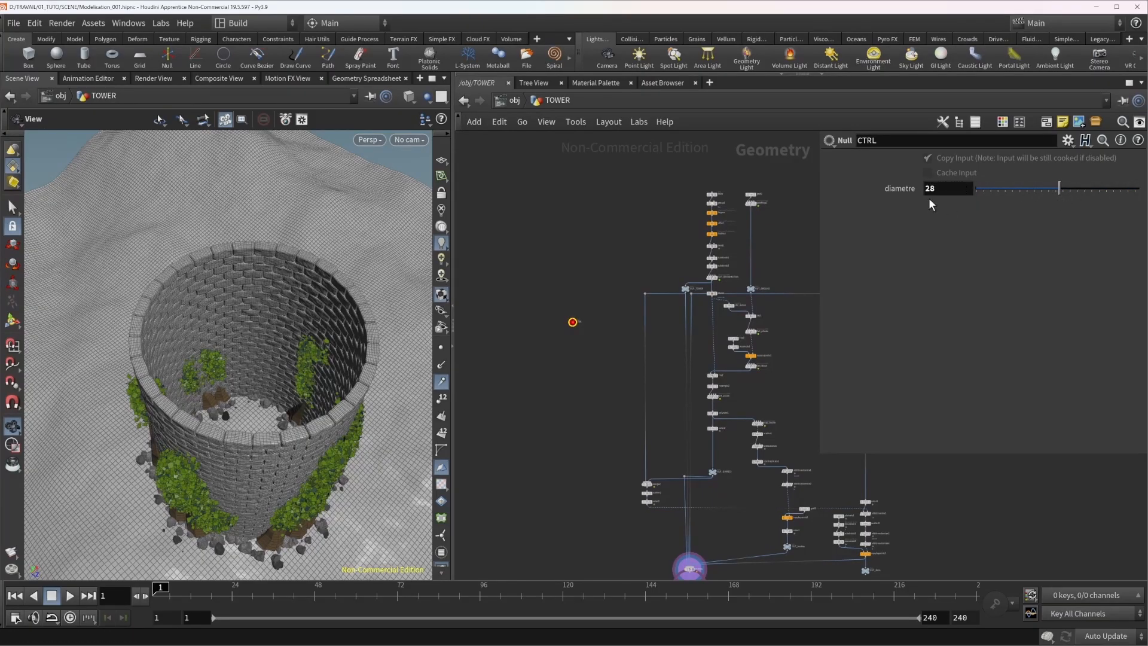
Copy the CTRL node's diametre parameter and paste it as a relative reference into the largeur node's Total Number.
right_click(956, 190)
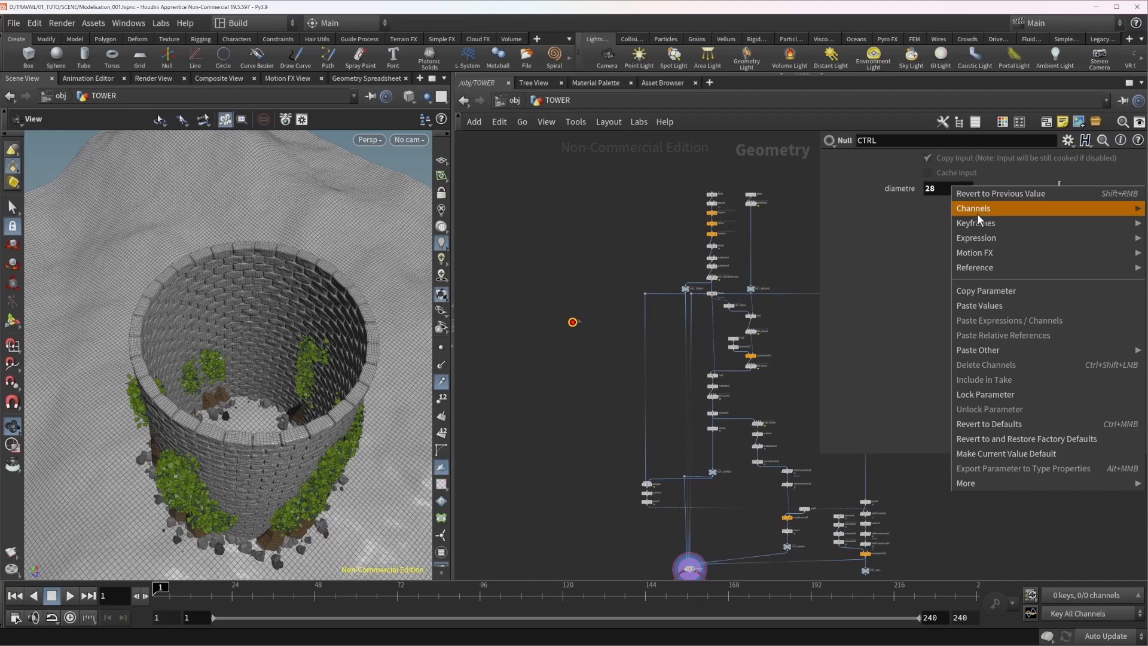
left_click(993, 289)
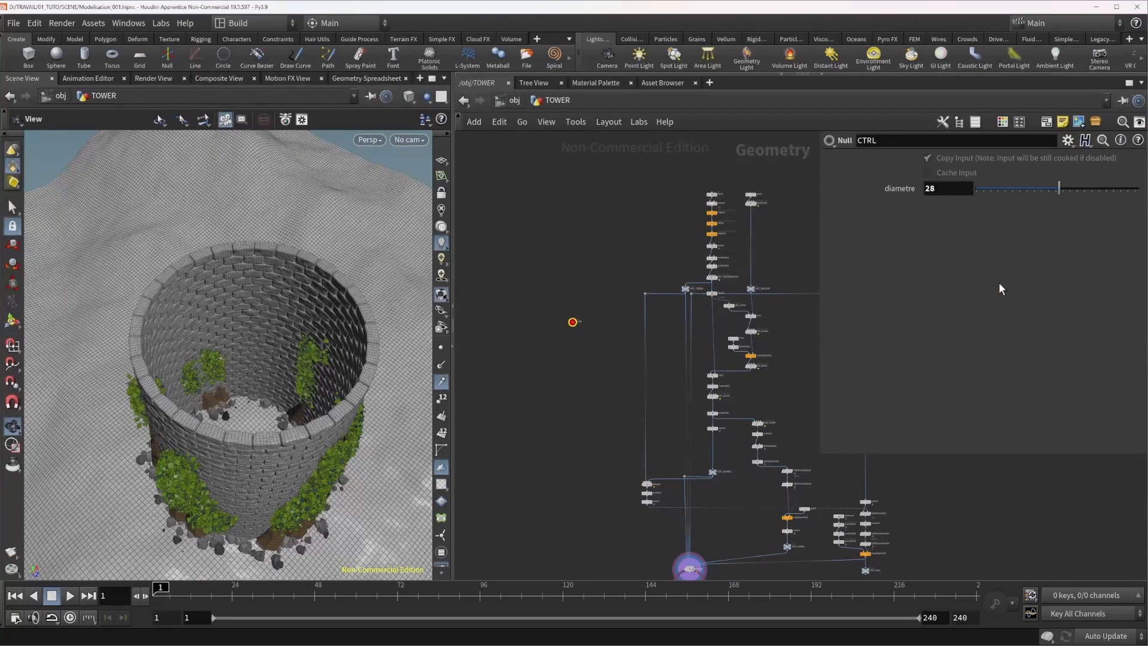
middle_click_drag(646, 256, 551, 266)
scroll(631, 245, "up", 5)
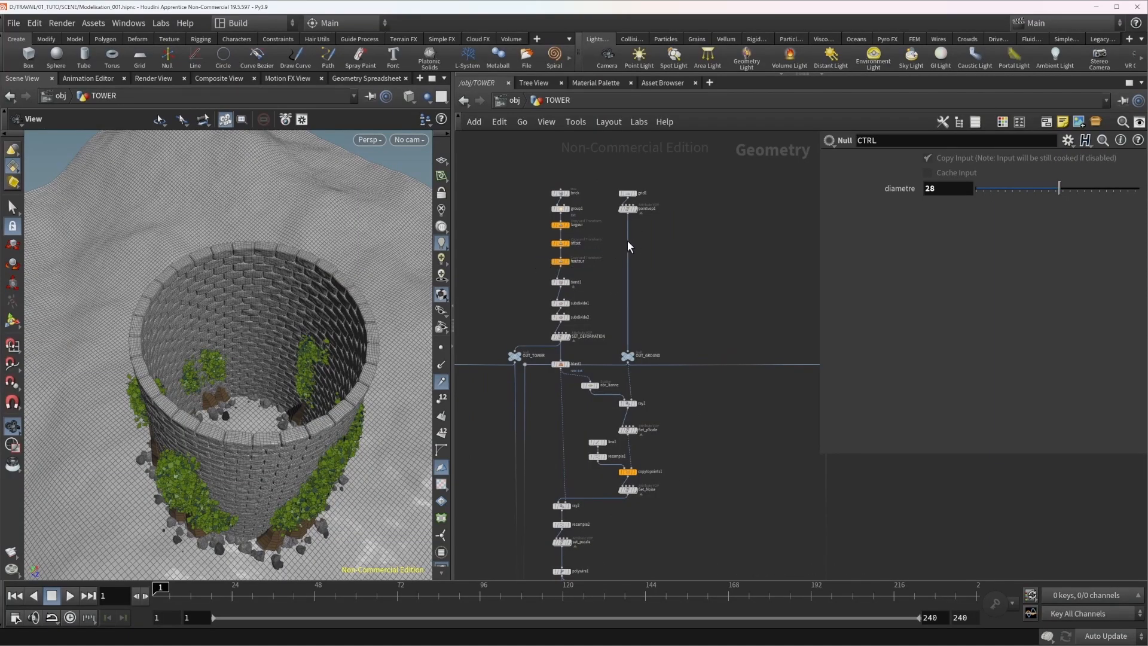
scroll(576, 251, "up", 3)
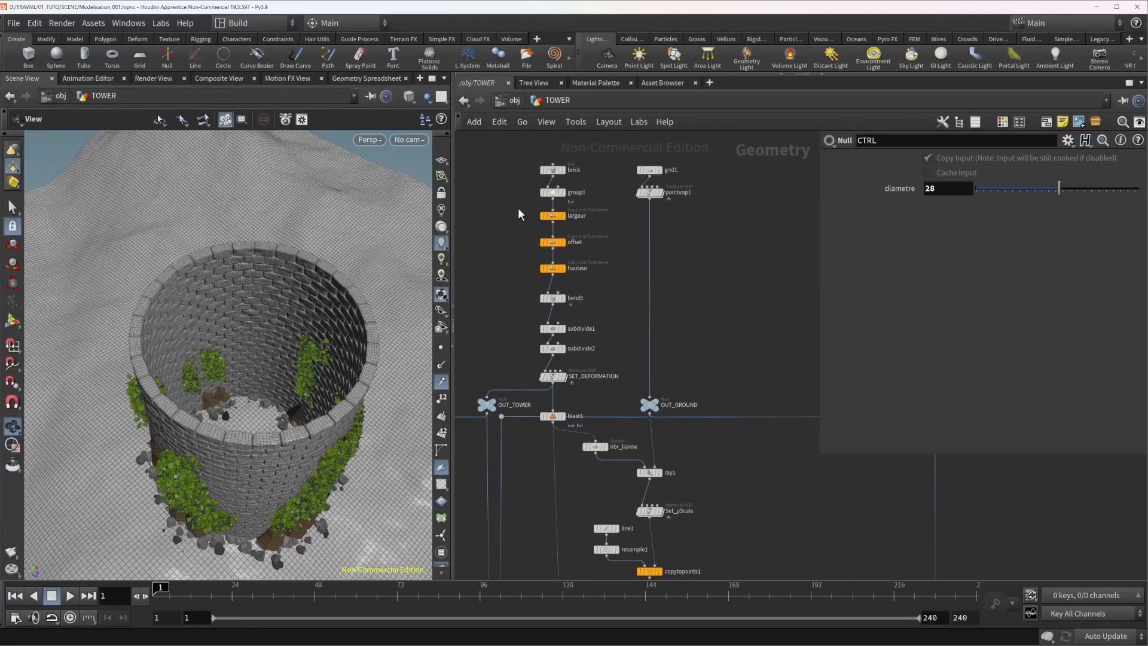
left_click(552, 216)
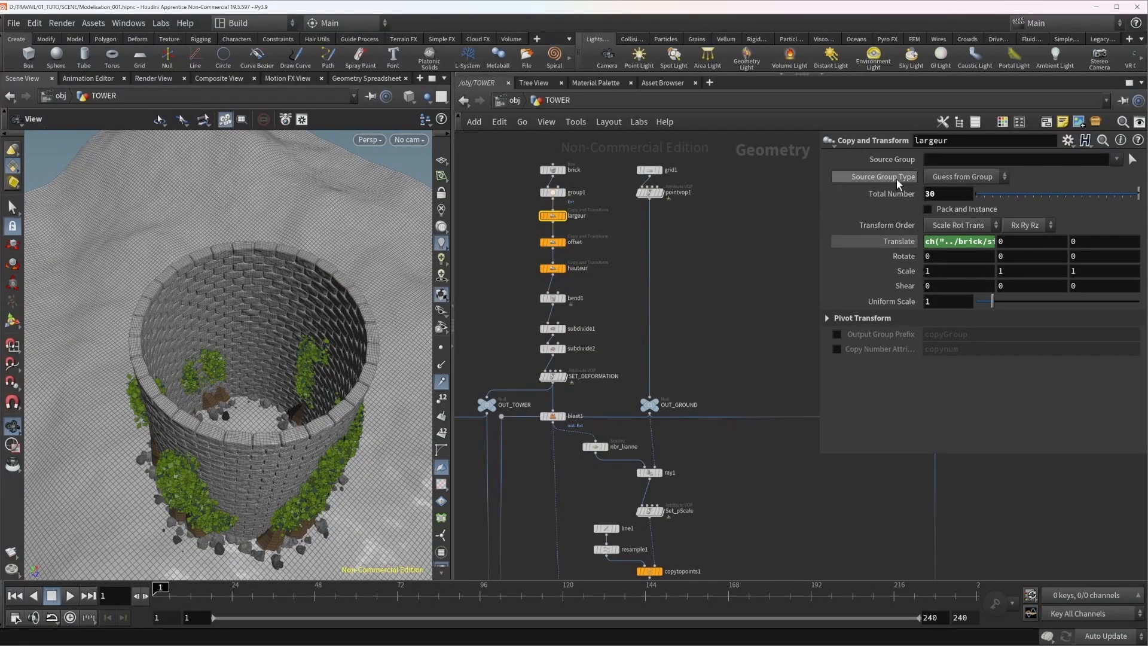
right_click(947, 196)
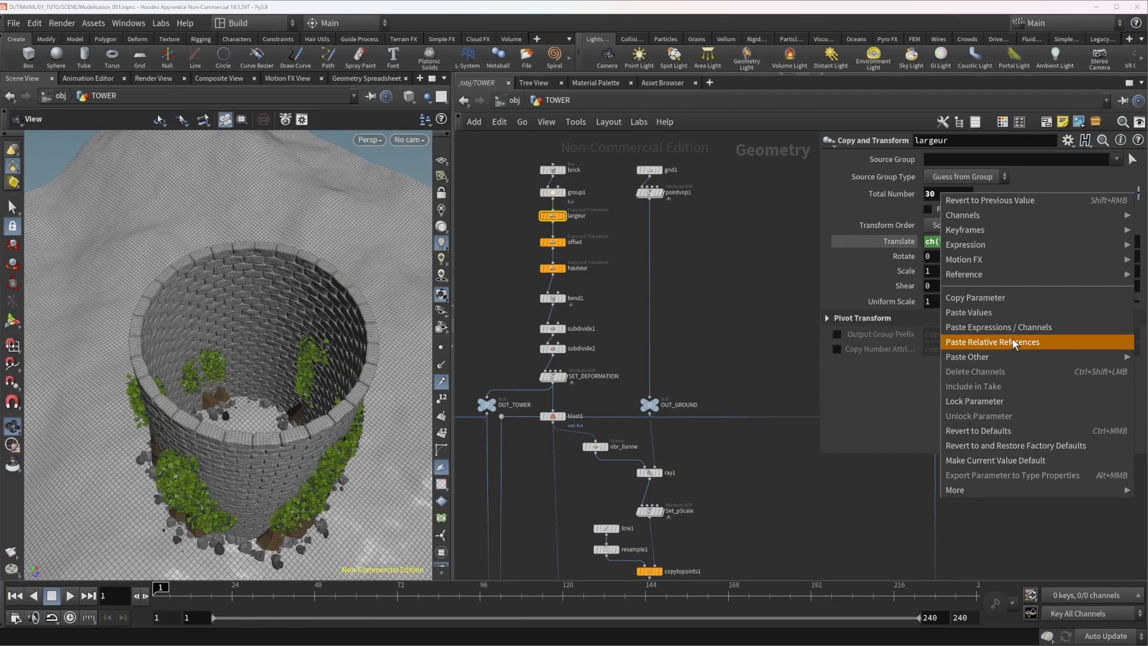
left_click(1013, 344)
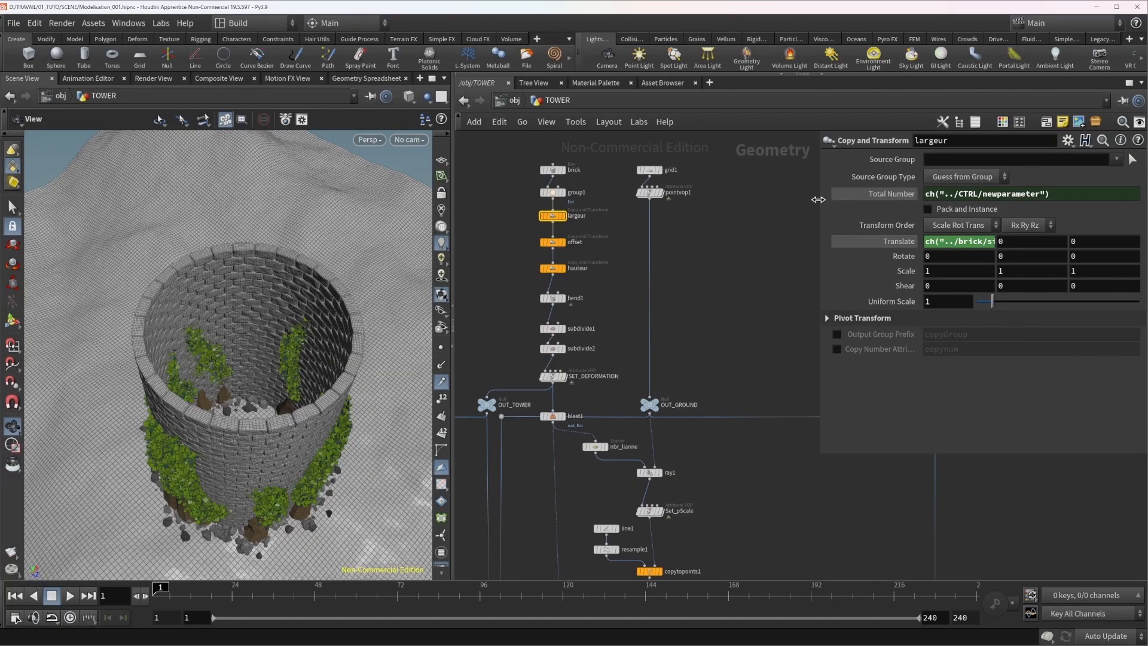
Select the CTRL node and try diametre values such as 12 and 26 while inspecting the tower.
middle_click_drag(580, 381, 675, 309)
scroll(675, 310, "down", 3)
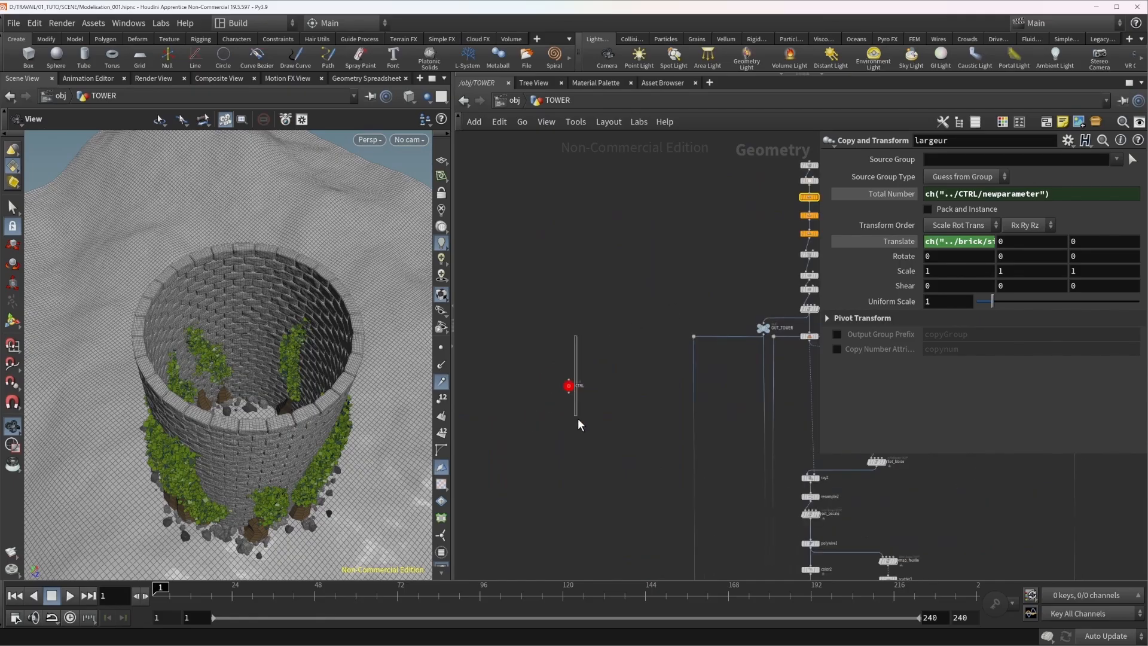
left_click(569, 385)
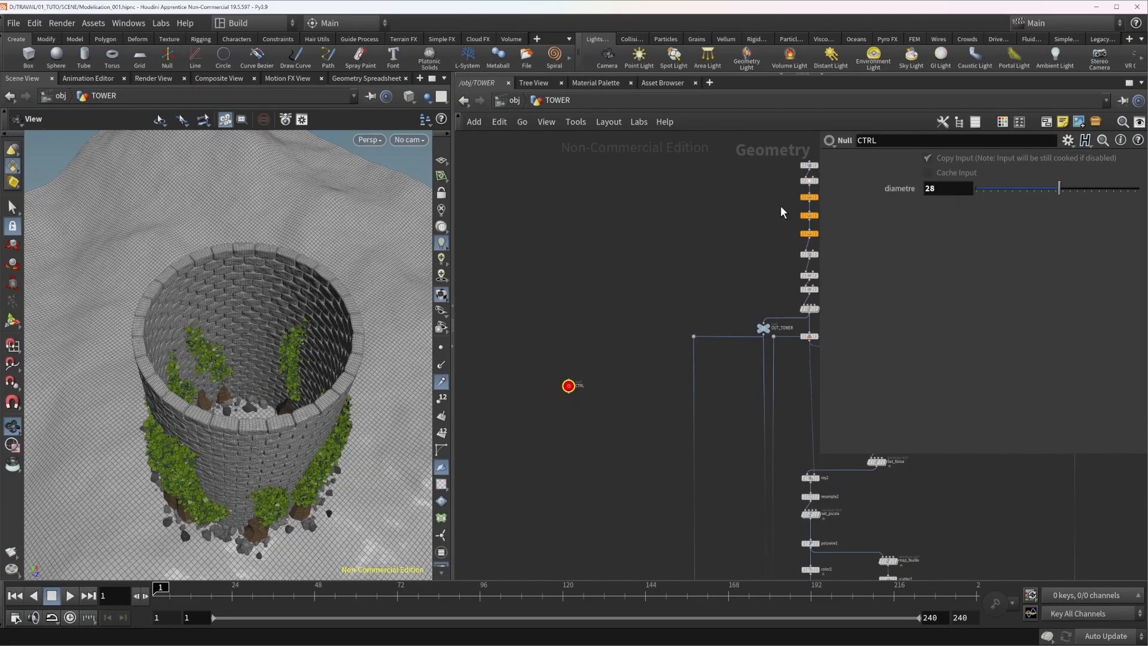
middle_click_drag(785, 202, 701, 223)
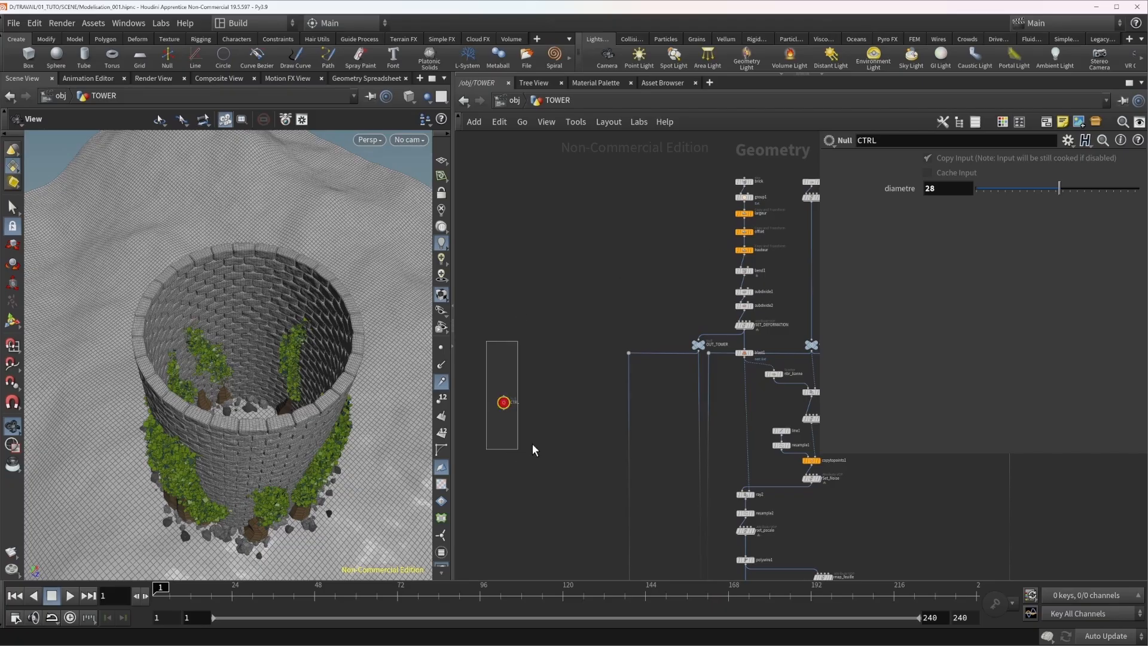
left_click_drag(1038, 189, 1070, 185)
left_click_drag(231, 371, 322, 302)
left_click(1001, 189)
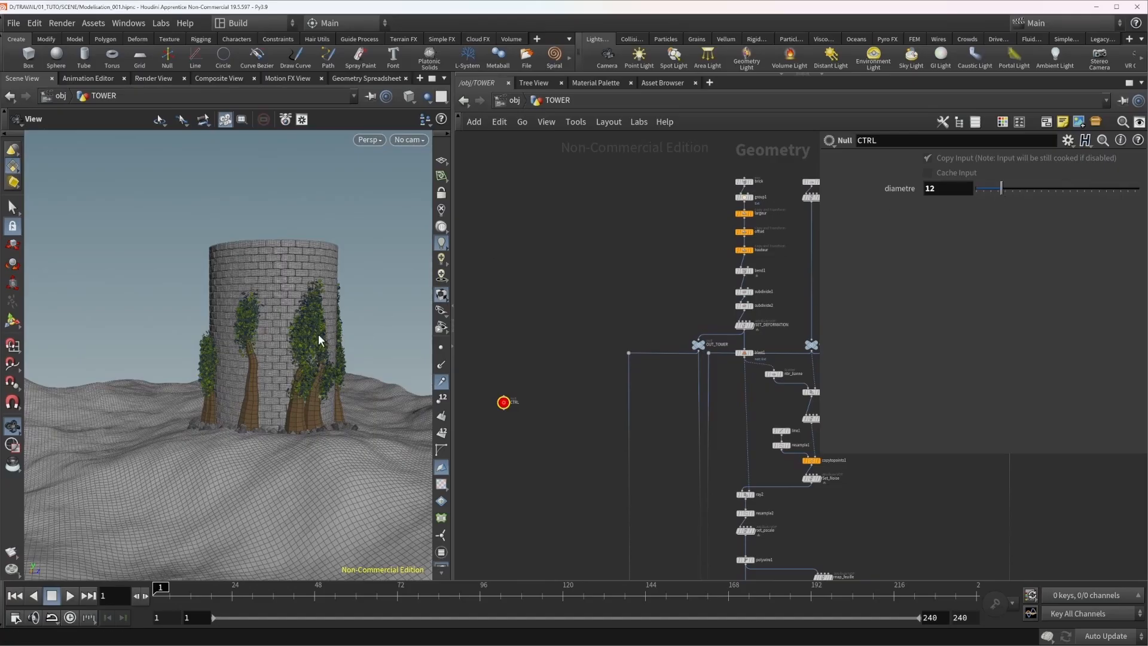
left_click_drag(266, 328, 226, 313)
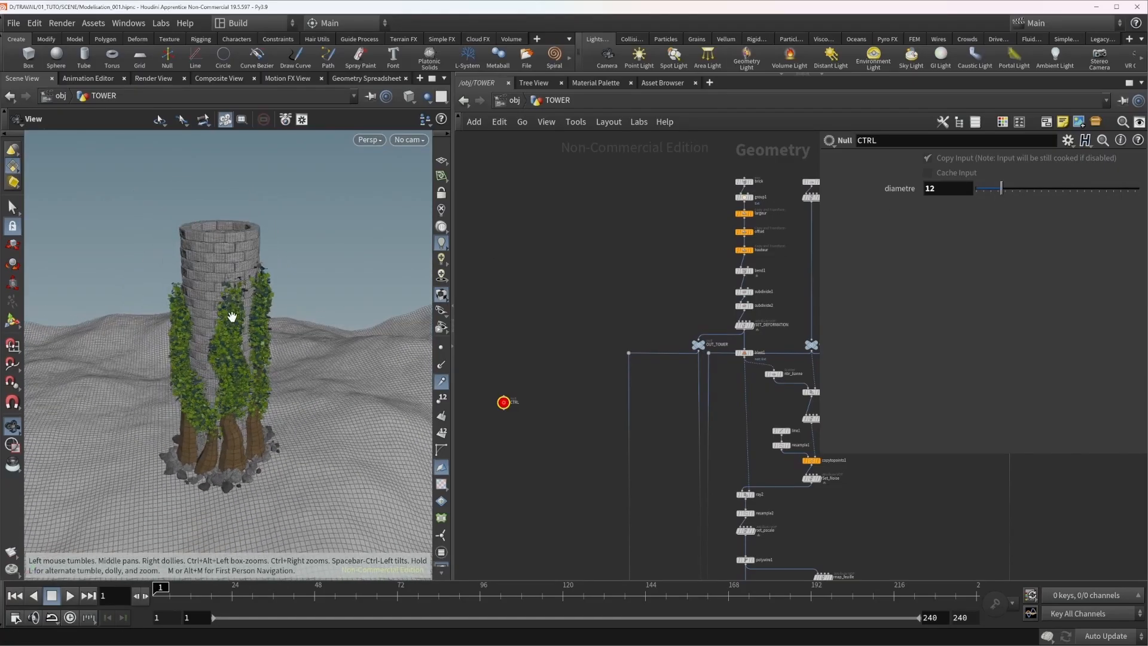
left_click_drag(1003, 189, 1053, 186)
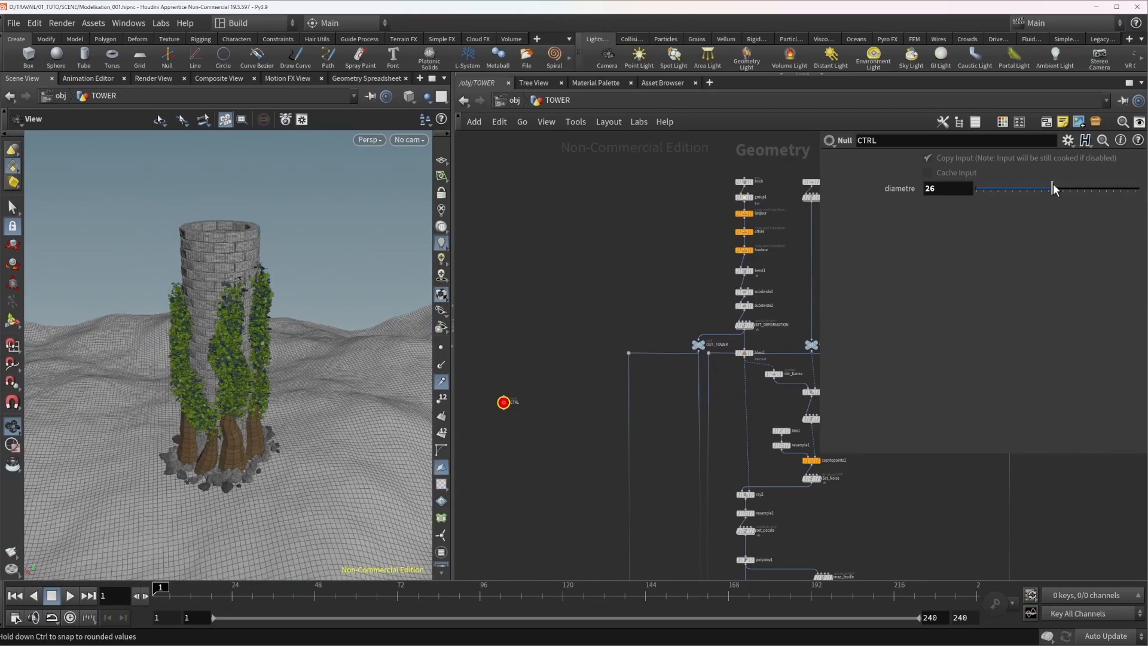
left_click_drag(215, 303, 371, 311)
Set the CTRL node's diametre to 20 and inspect the resized tower.
double_click(950, 193)
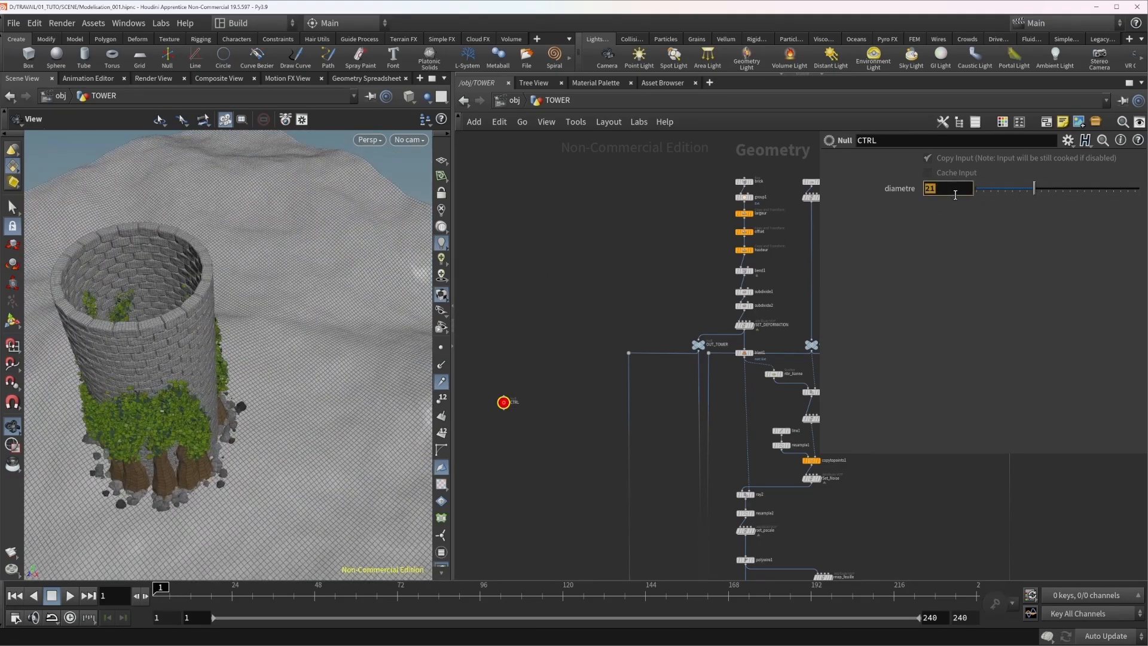
type("20")
key("Return")
left_click_drag(188, 385, 269, 419)
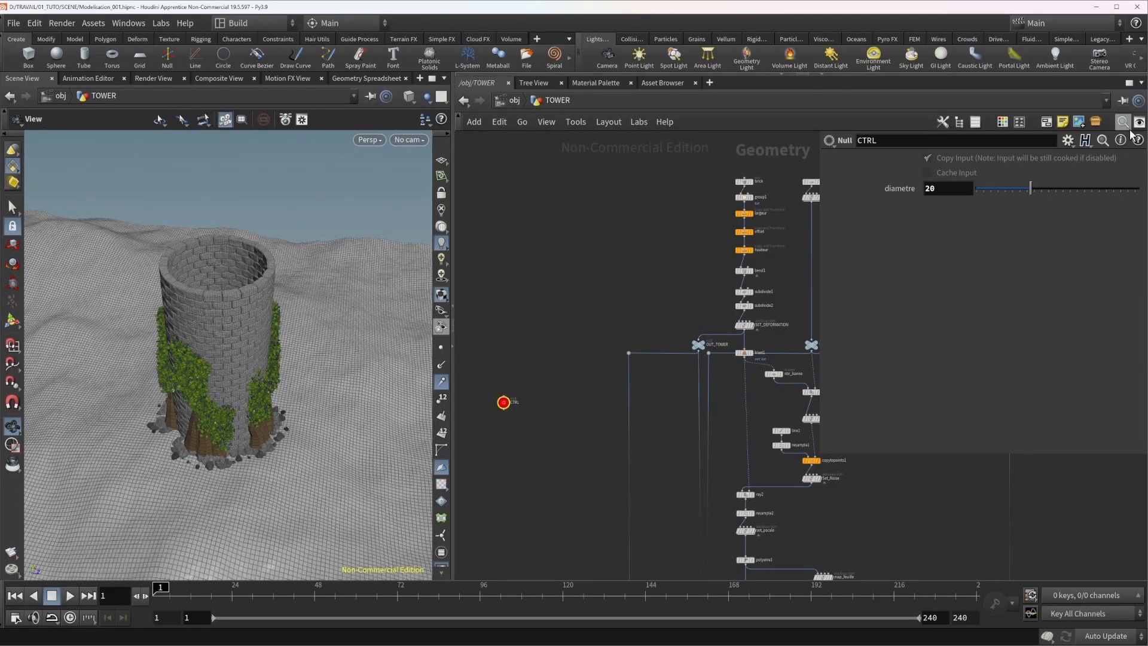
Open the CTRL node's parameter interface editor and add an Integer parameter labelled hauteur.
left_click(1068, 140)
left_click(962, 156)
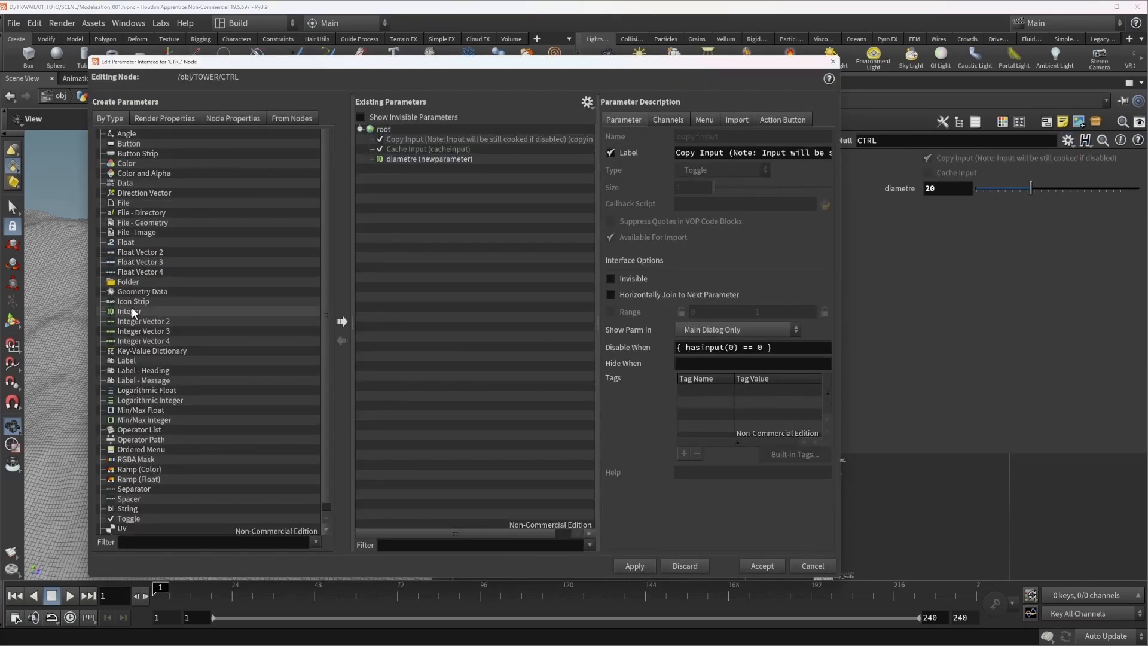
left_click_drag(129, 311, 385, 215)
double_click(752, 157)
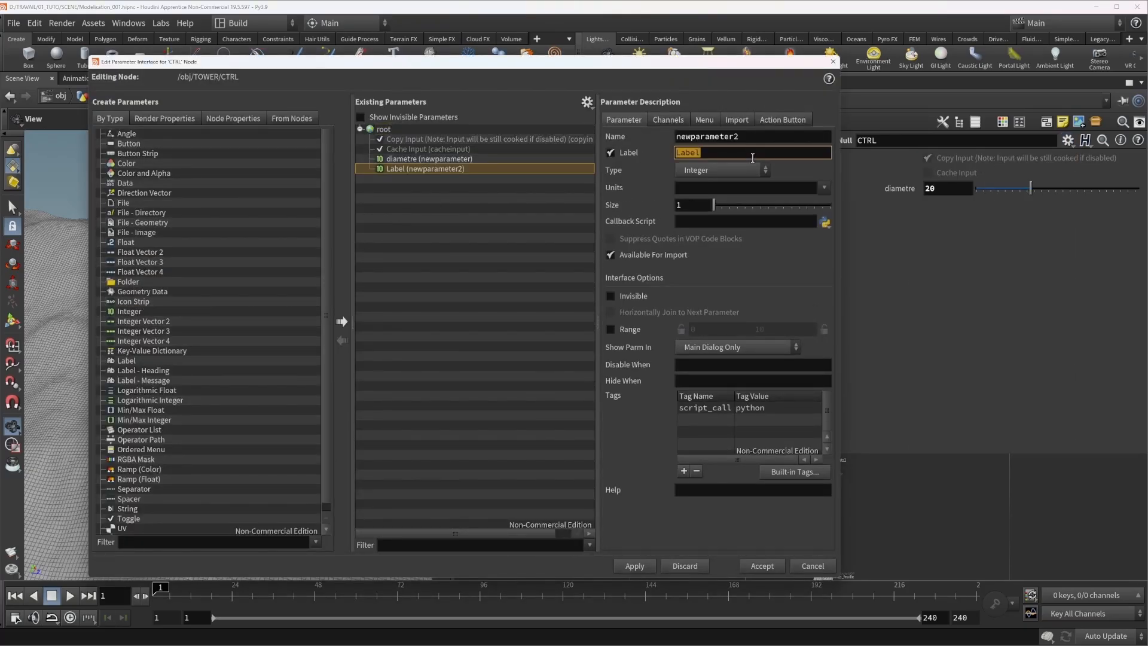
type("hauteur")
Enable a range from 3 to 50 for the hauteur parameter and apply the changes.
left_click(611, 329)
left_click(721, 329)
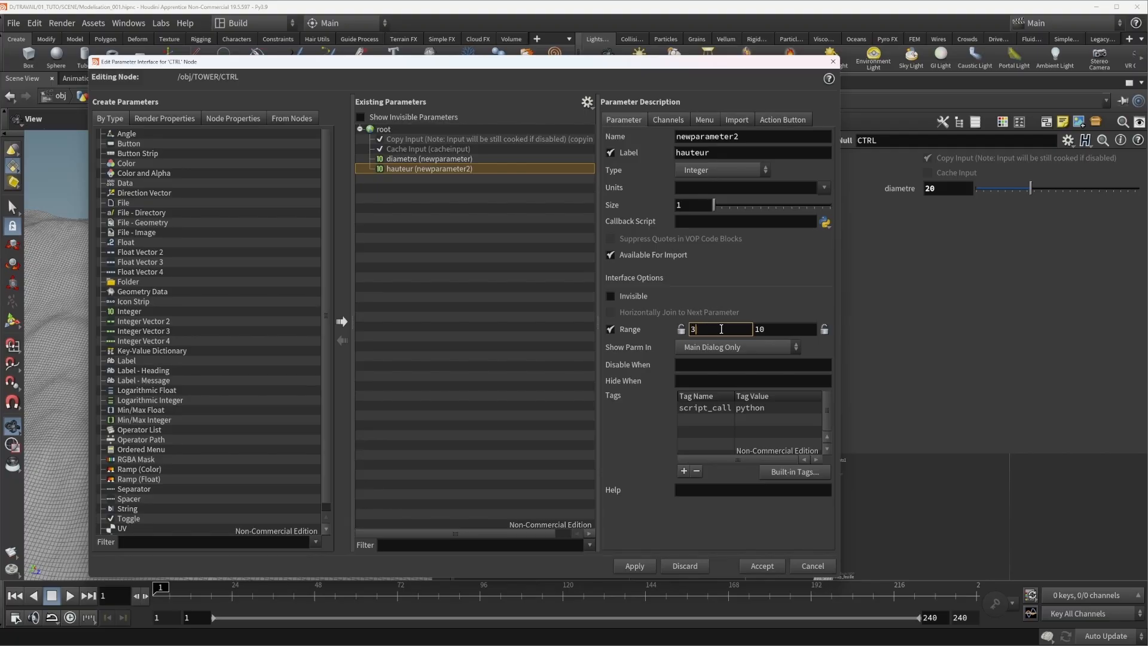
left_click(770, 335)
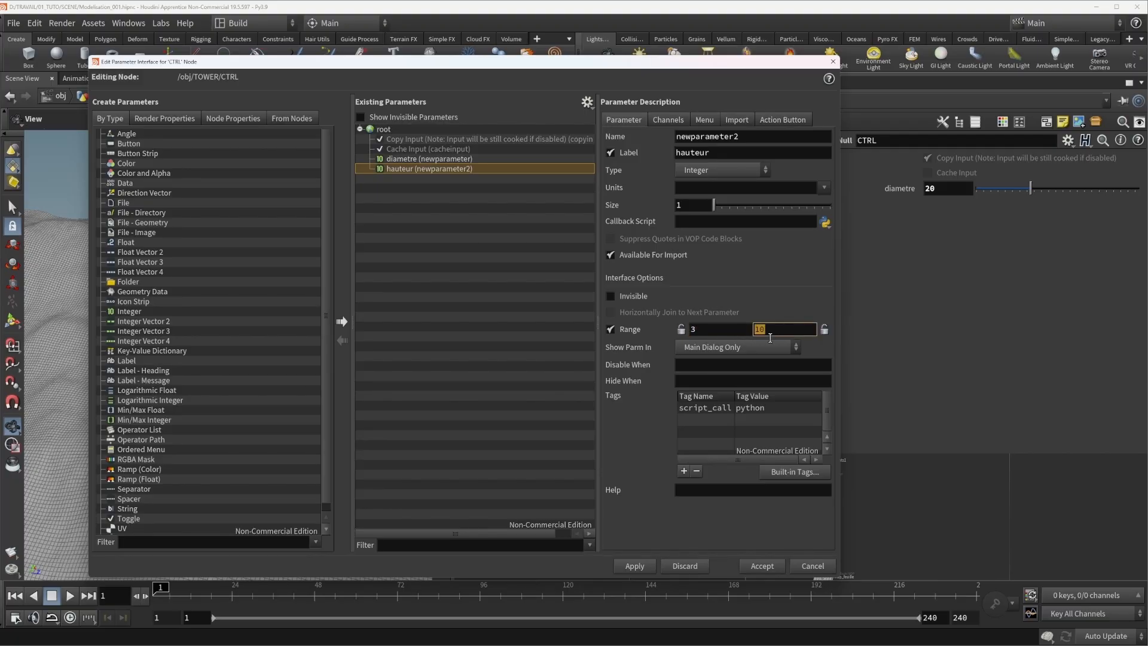
left_click(634, 565)
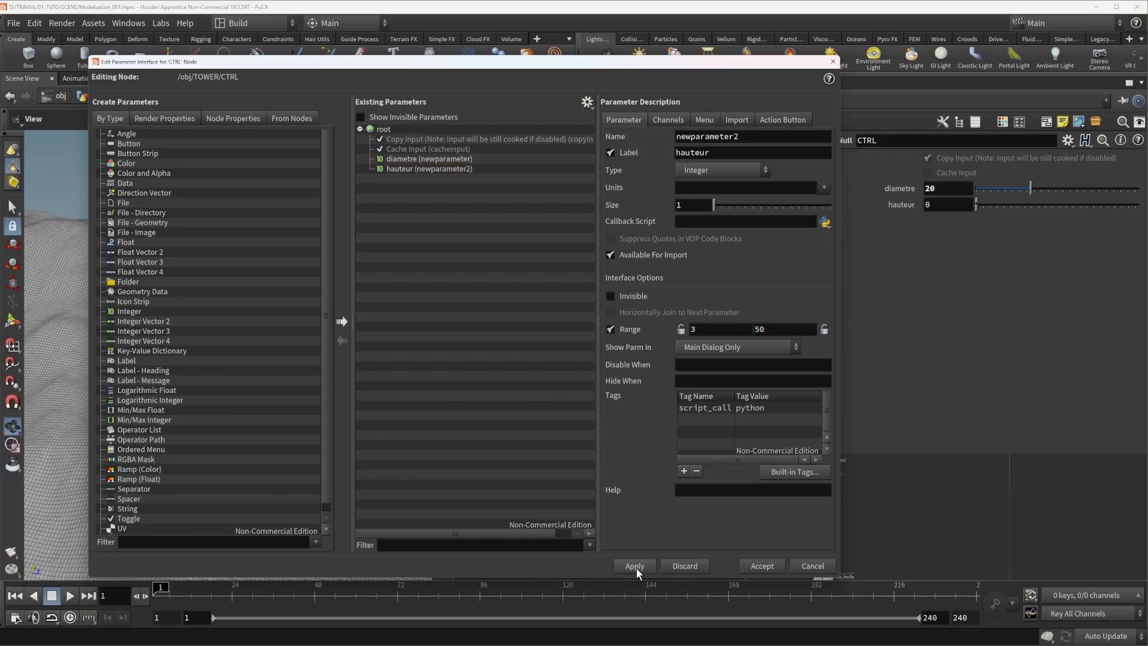
Lock the minimum of the hauteur range, set hauteur to 13 and close the interface editor.
left_click(978, 206)
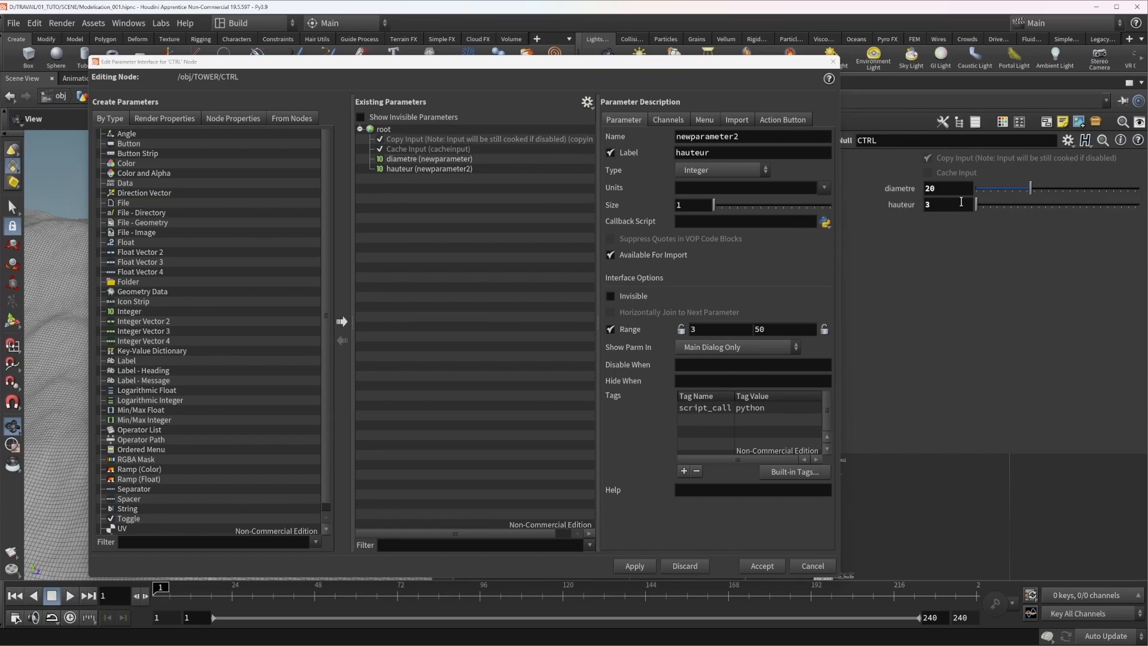
mouse_move(956, 205)
middle_mouse_down()
mouse_move(939, 209)
mouse_move(962, 207)
middle_mouse_up()
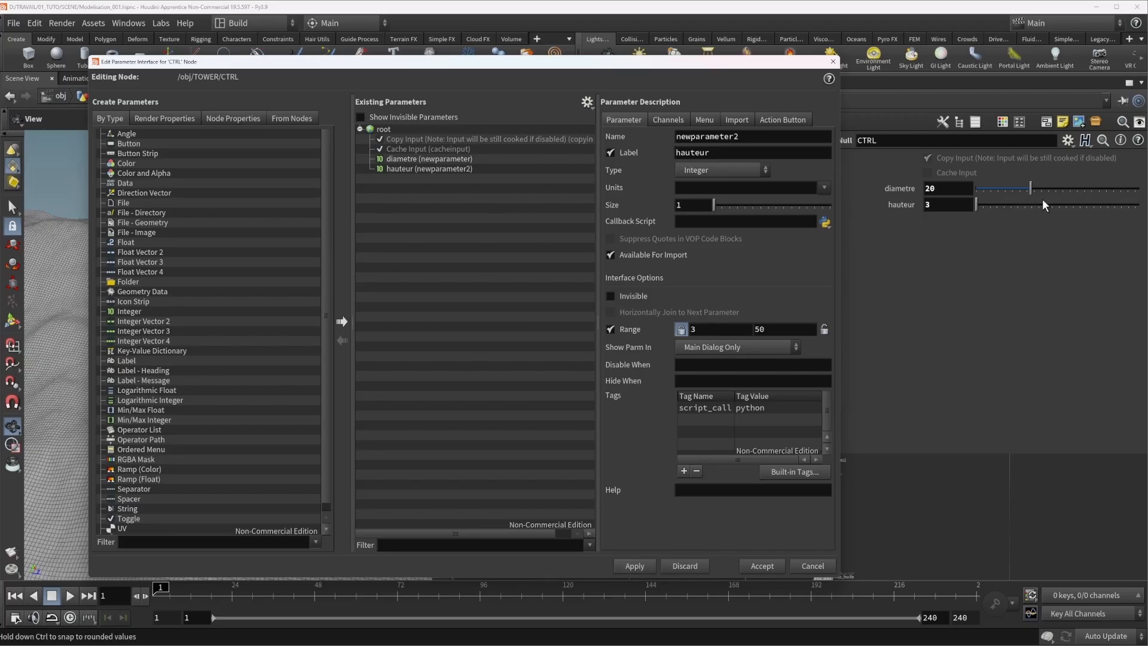
middle_click_drag(939, 205, 1097, 204)
middle_click_drag(942, 205, 1118, 188)
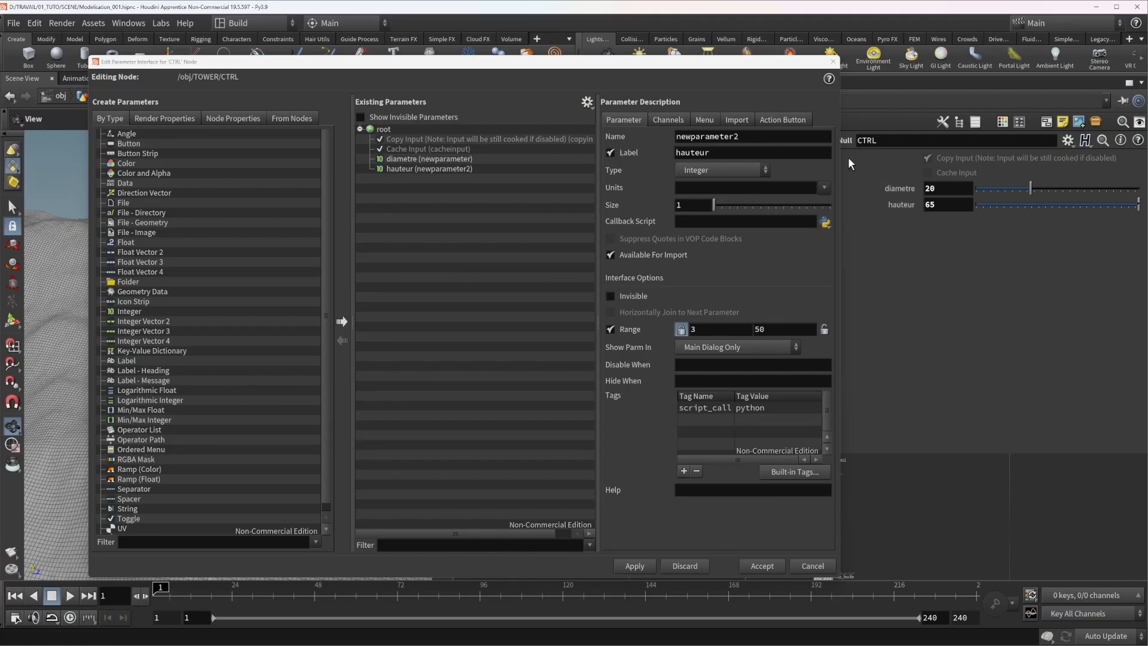
left_click_drag(1136, 205, 1021, 207)
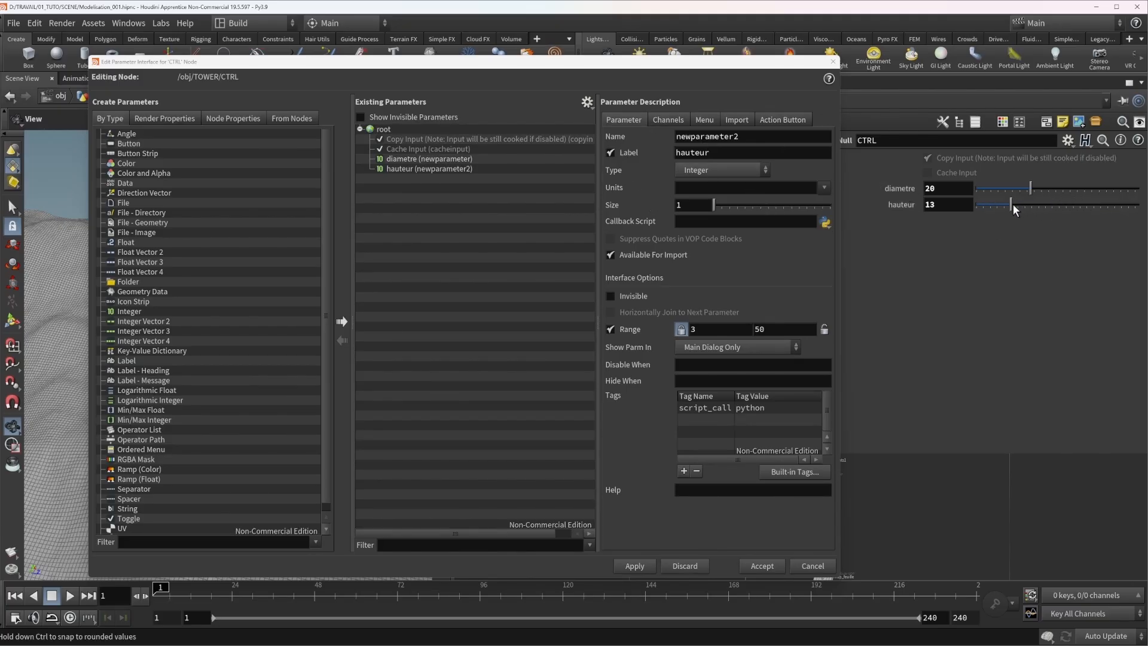
left_click(832, 65)
Select the hauteur Copy and Transform node and set its Total Number to 13.
middle_click_drag(664, 458, 692, 563)
middle_click_drag(664, 273, 623, 458)
scroll(707, 326, "up", 3)
scroll(705, 332, "up", 1)
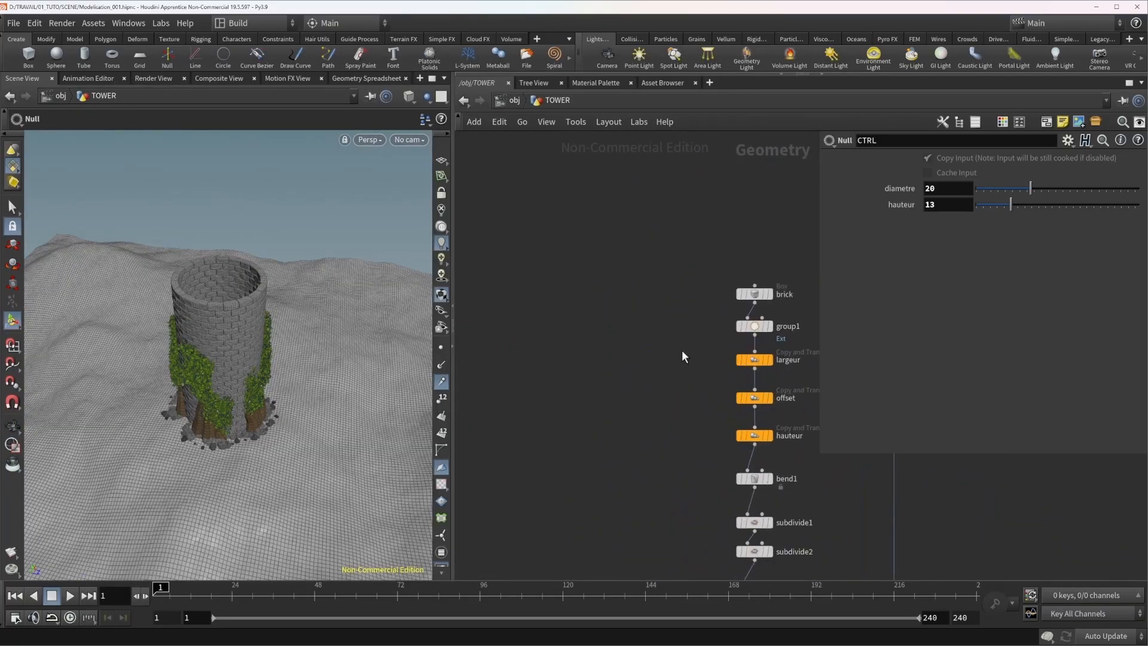
left_click(752, 397)
middle_click_drag(559, 405, 657, 239)
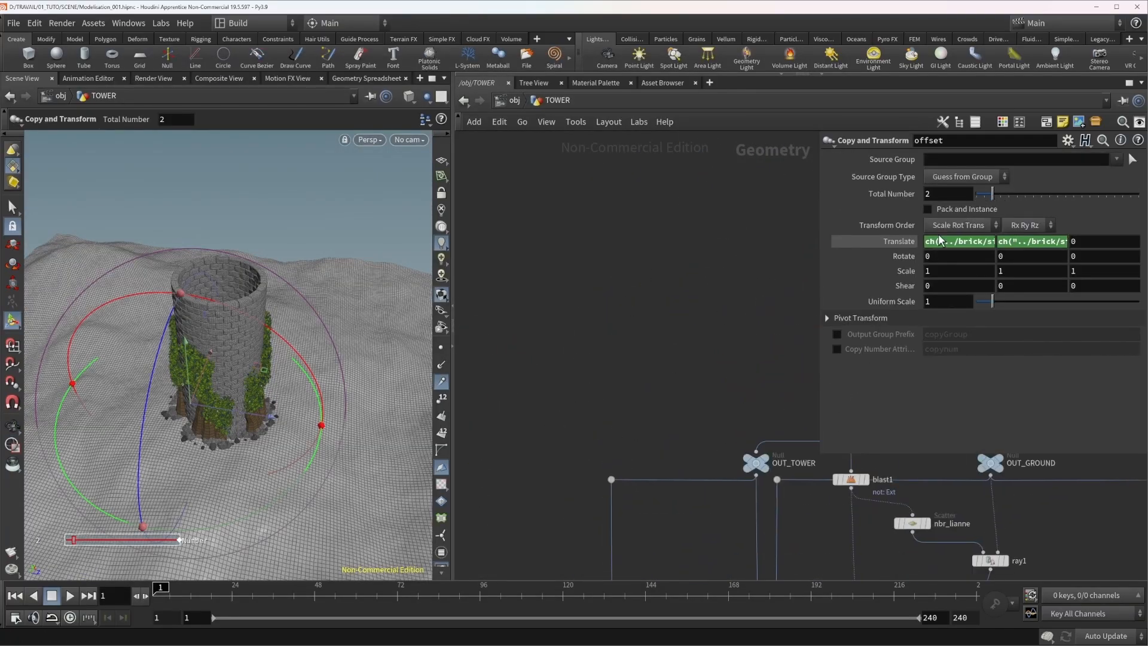
middle_click_drag(690, 365, 491, 420)
left_click_drag(584, 298, 795, 328)
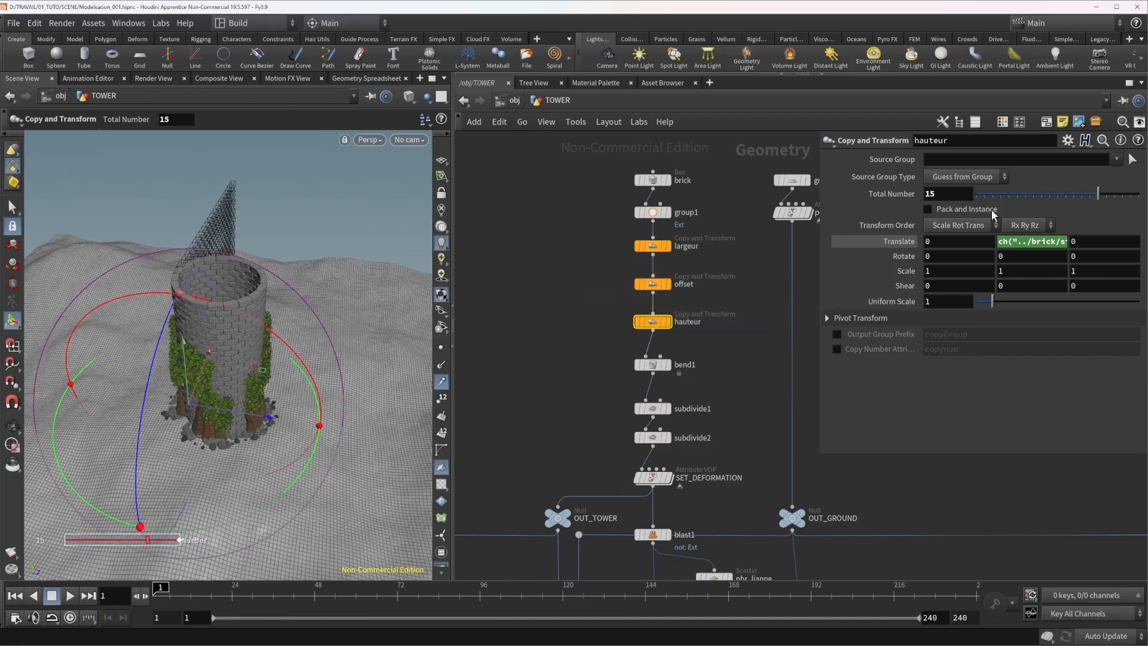
middle_click_drag(940, 193, 918, 193)
Select the CTRL null and copy its hauteur parameter.
scroll(562, 431, "down", 3)
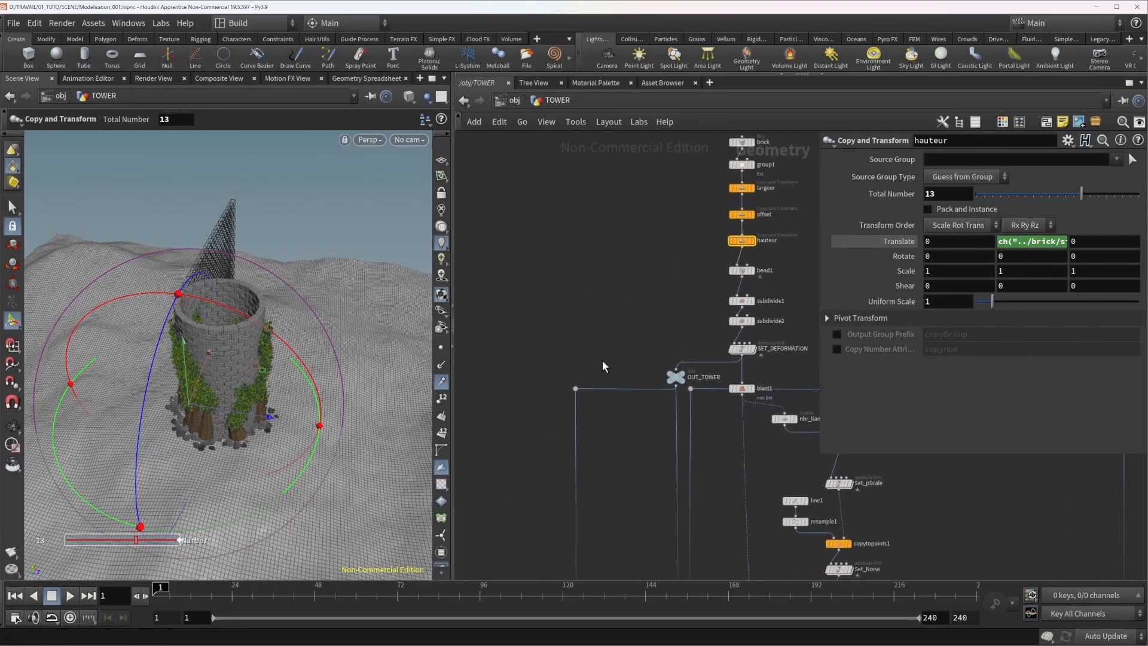
scroll(602, 362, "down", 2)
left_click(575, 336)
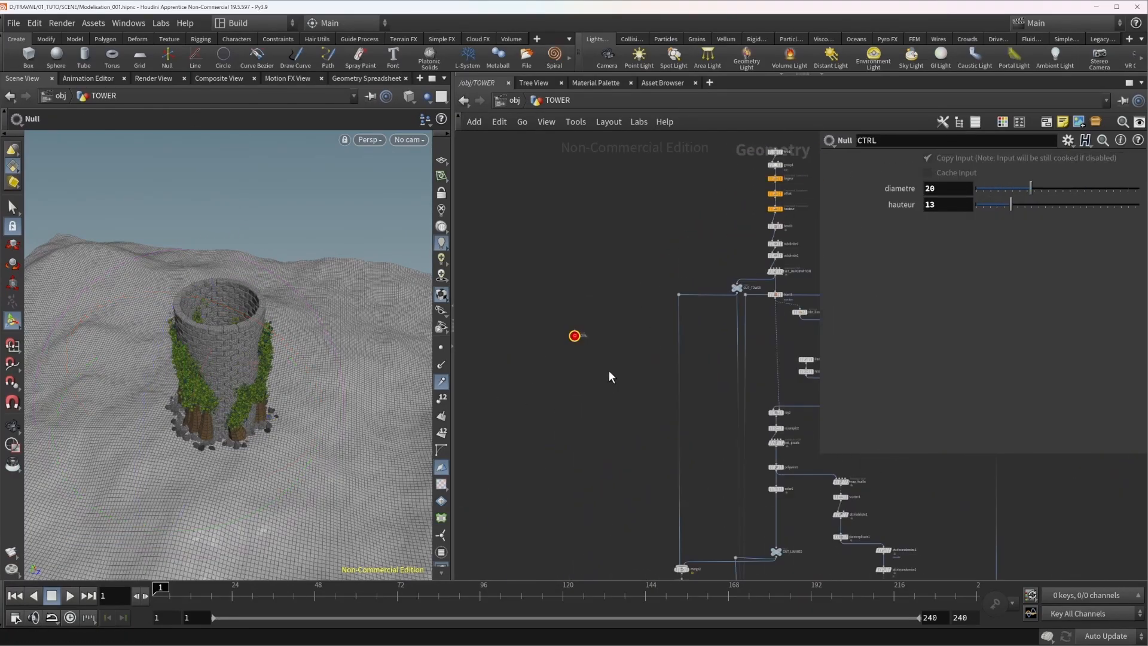
right_click(947, 207)
left_click(980, 308)
Paste the copied parameter as a relative reference into the hauteur Copy and Transform node's Total Number.
middle_click_drag(678, 222, 549, 315)
scroll(674, 313, "up", 3)
left_click_drag(549, 279, 692, 310)
scroll(664, 300, "up", 5)
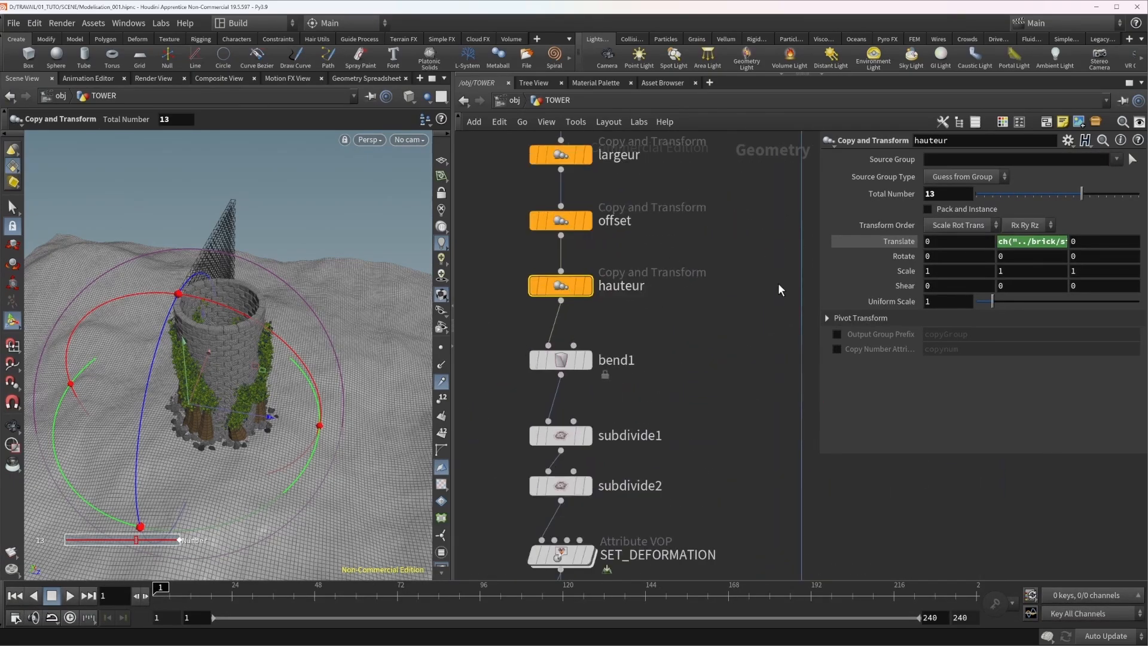
right_click(947, 194)
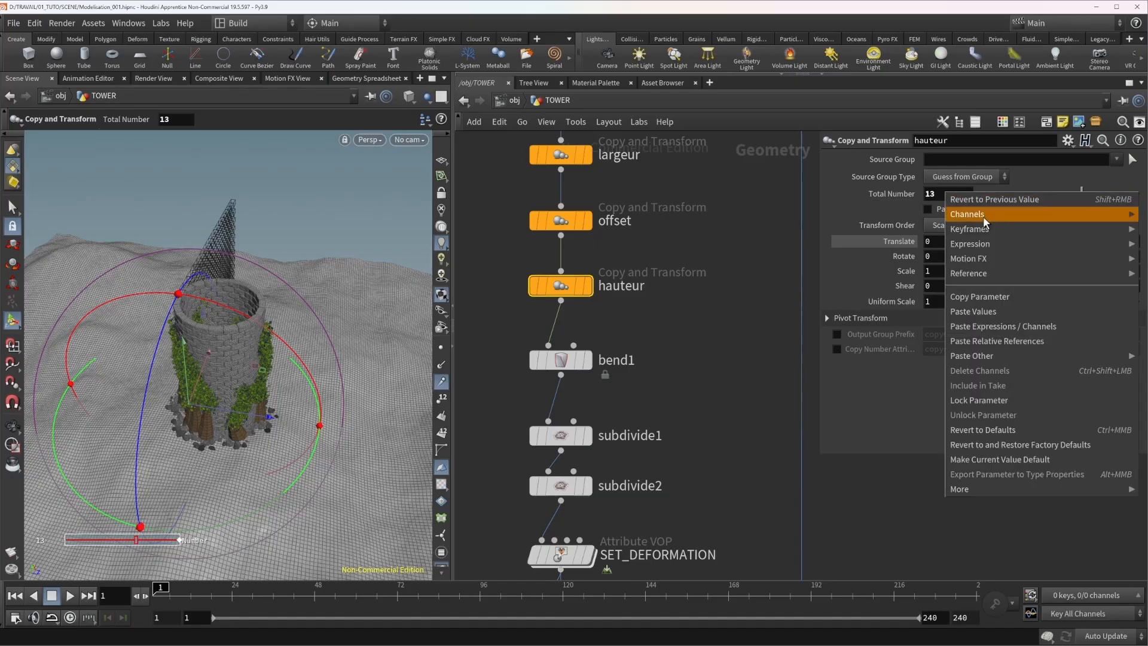
left_click(995, 339)
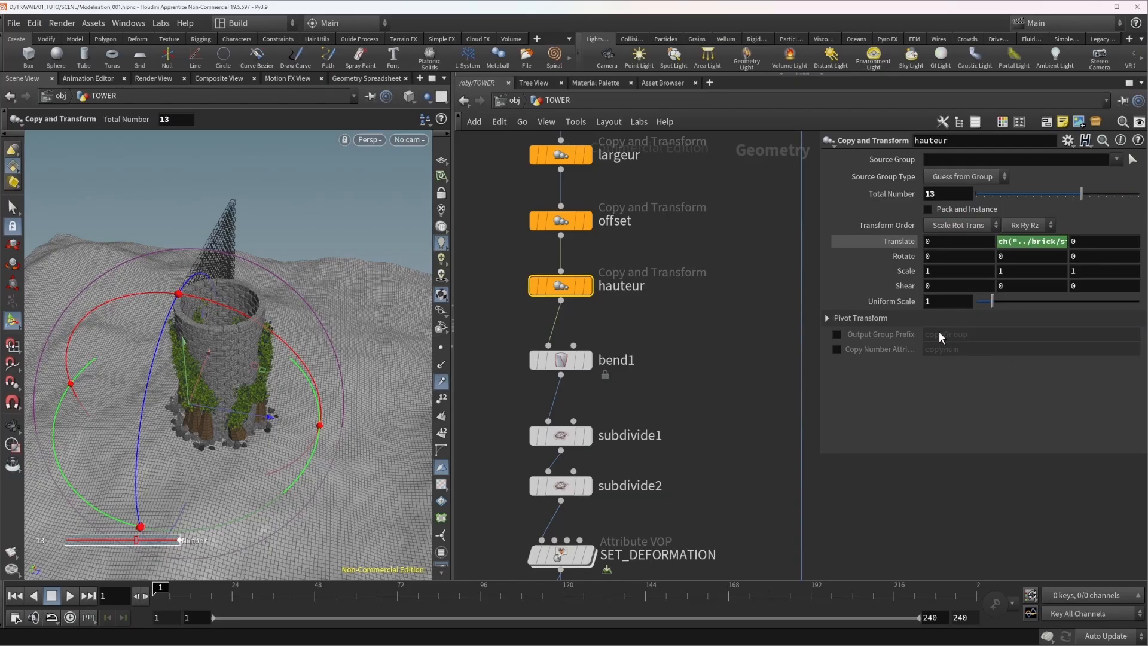
Select the CTRL node and test its hauteur at 24, settling on 19.
scroll(643, 368, "down", 6)
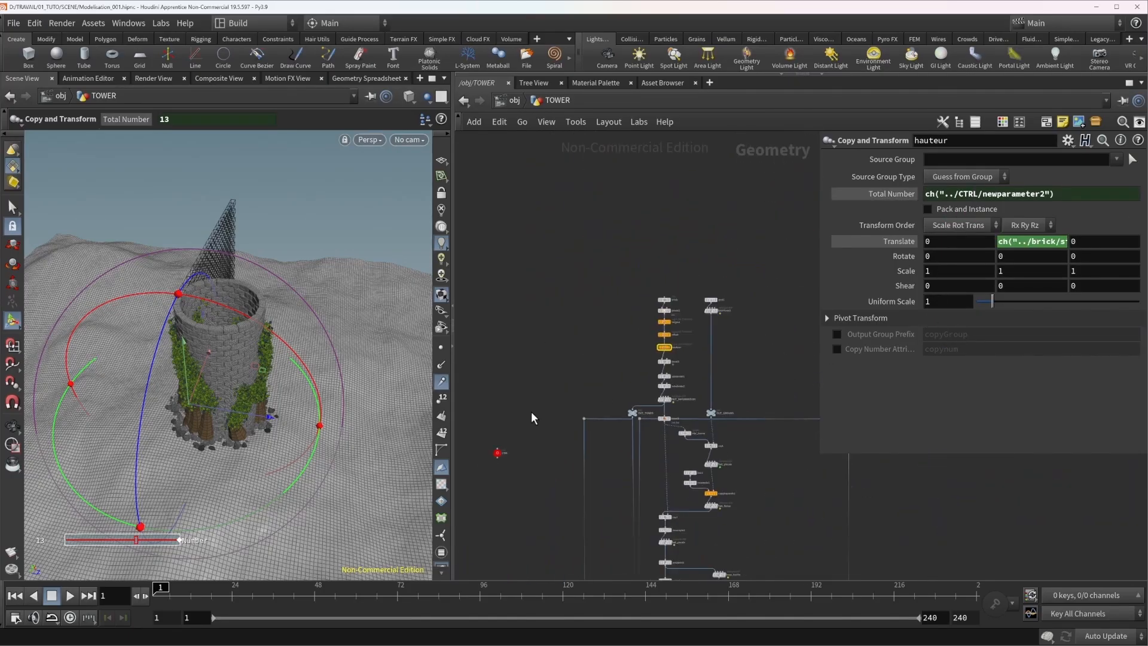
scroll(497, 429, "up", 2)
left_click(515, 459)
scroll(284, 363, "up", 3)
left_click_drag(203, 377, 347, 360, "alt")
left_click(1051, 206)
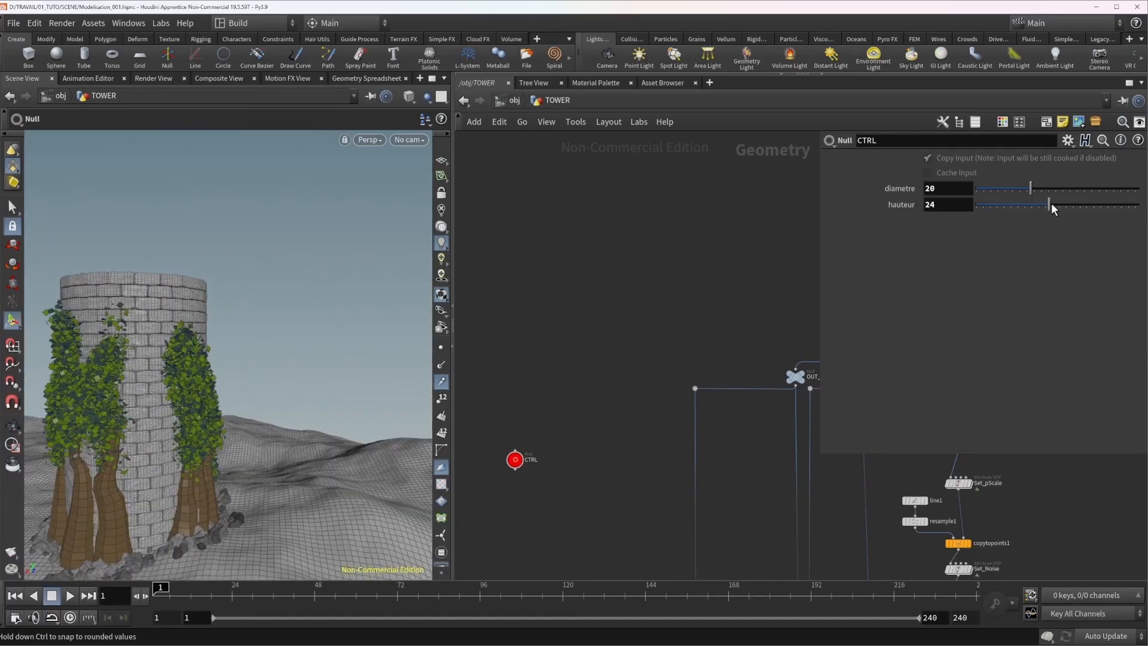
right_click_drag(335, 343, 251, 330, "alt")
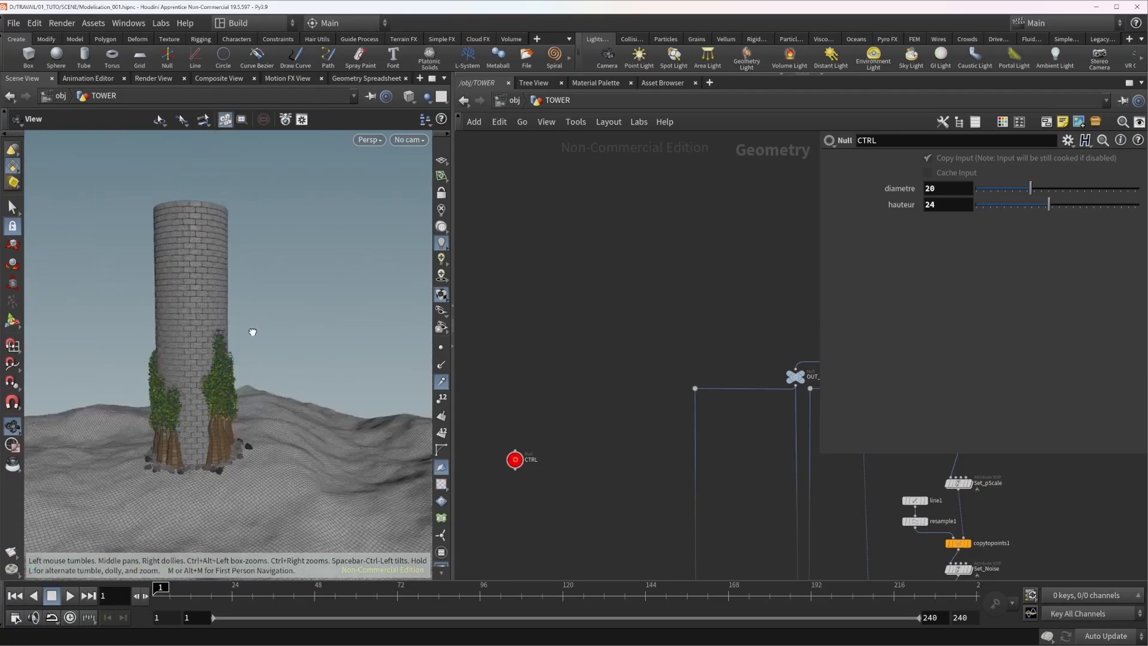
mouse_move(251, 331)
left_mouse_down("alt")
mouse_move(422, 335)
mouse_move(230, 335)
left_mouse_up("alt")
left_click_drag(1048, 206, 1033, 206)
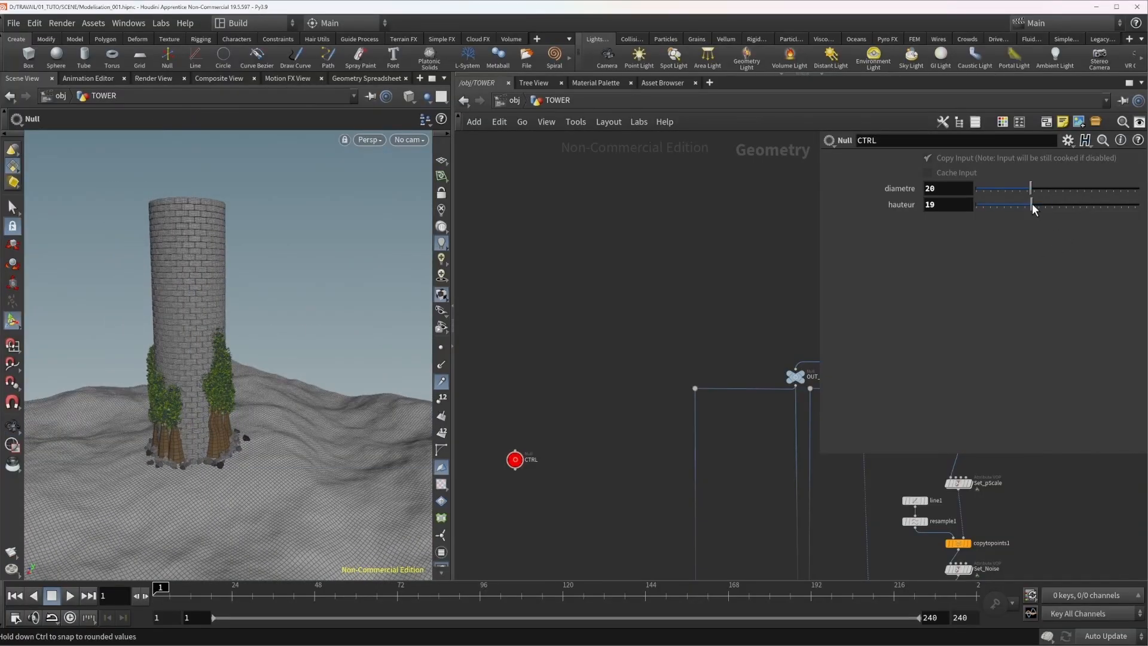
Examine the vines around the tower's base and inspect the parameters of the nbr_lianne Scatter node.
left_click_drag(353, 350, 245, 326, "alt")
scroll(603, 401, "down", 3)
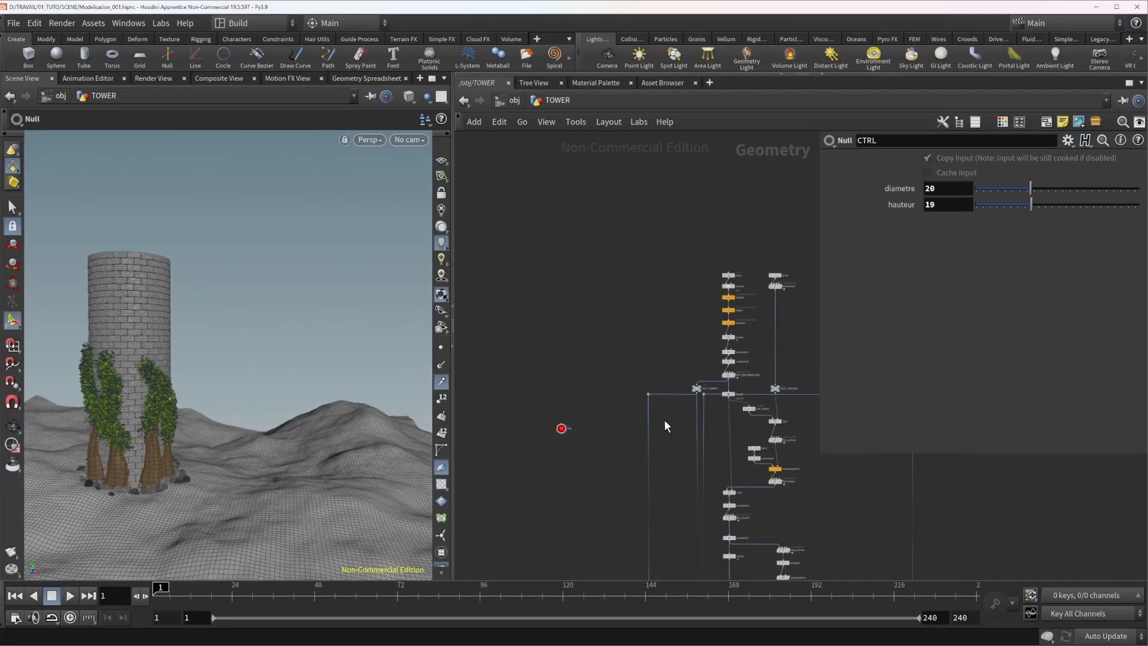
scroll(665, 505, "up", 5)
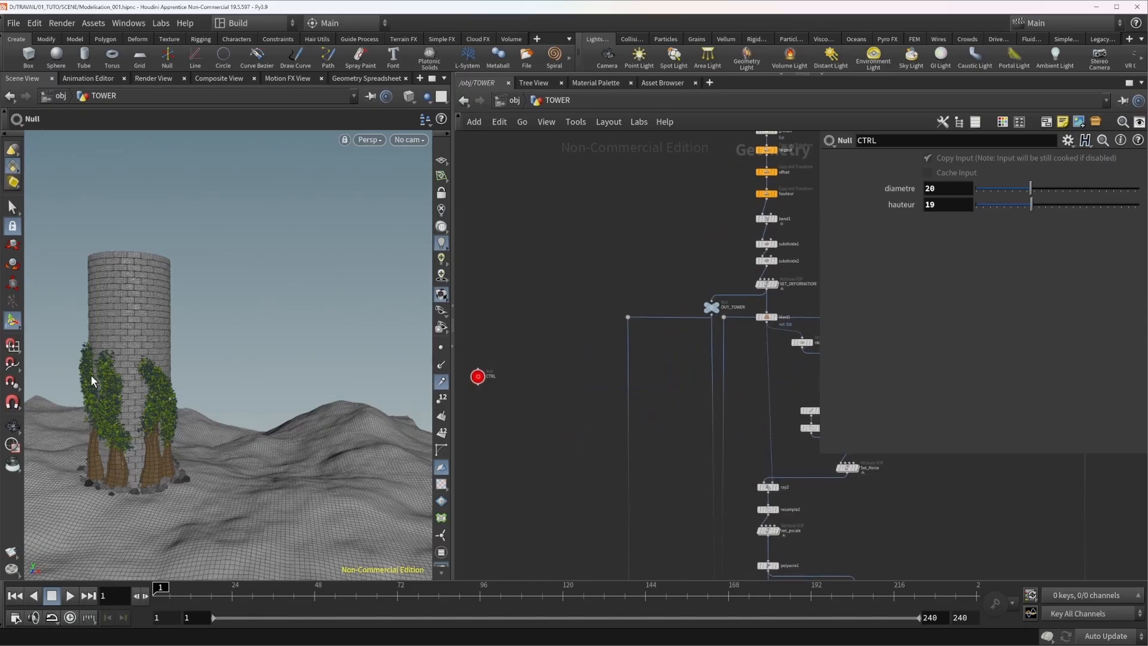
left_click_drag(91, 381, 215, 359, "alt")
middle_click_drag(96, 379, 169, 354, "alt")
left_click_drag(170, 354, 233, 358, "alt")
left_click_drag(140, 384, 201, 381, "alt")
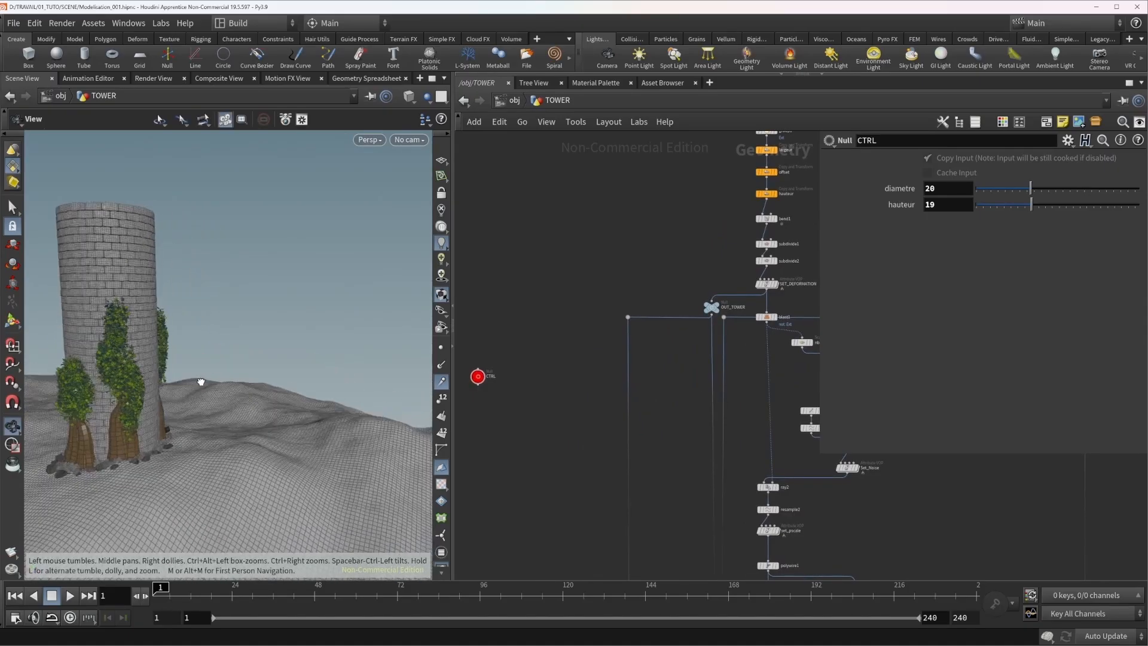
middle_click_drag(90, 398, 207, 344, "alt")
left_click_drag(207, 344, 257, 374, "alt")
middle_click_drag(783, 387, 643, 399)
scroll(692, 401, "up", 3)
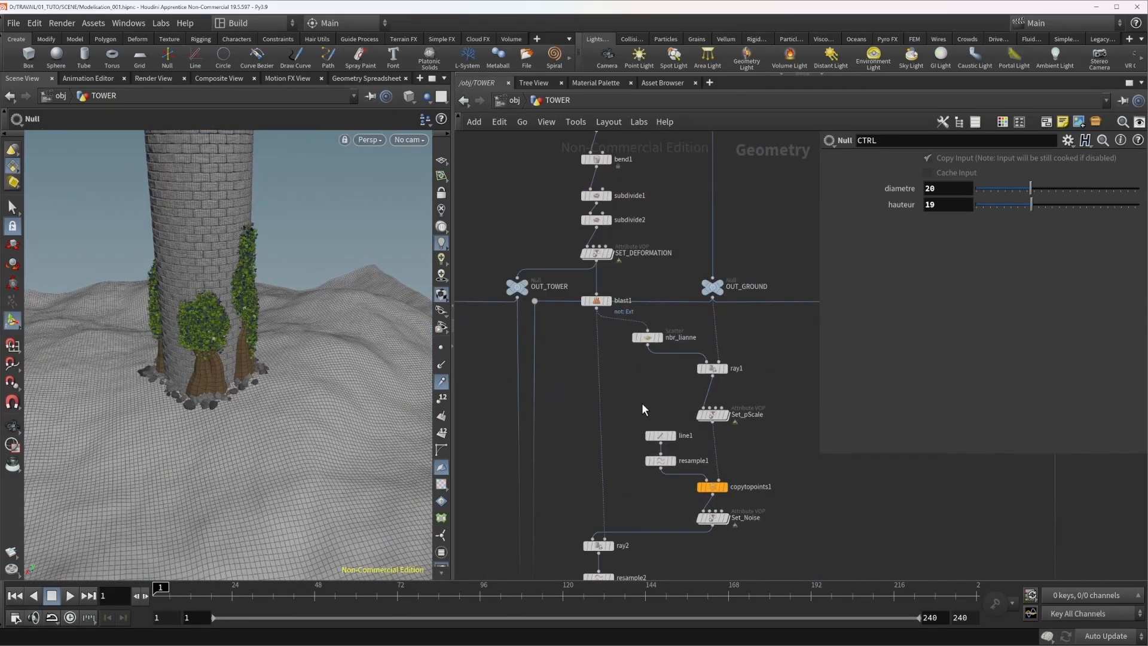
left_click(647, 337)
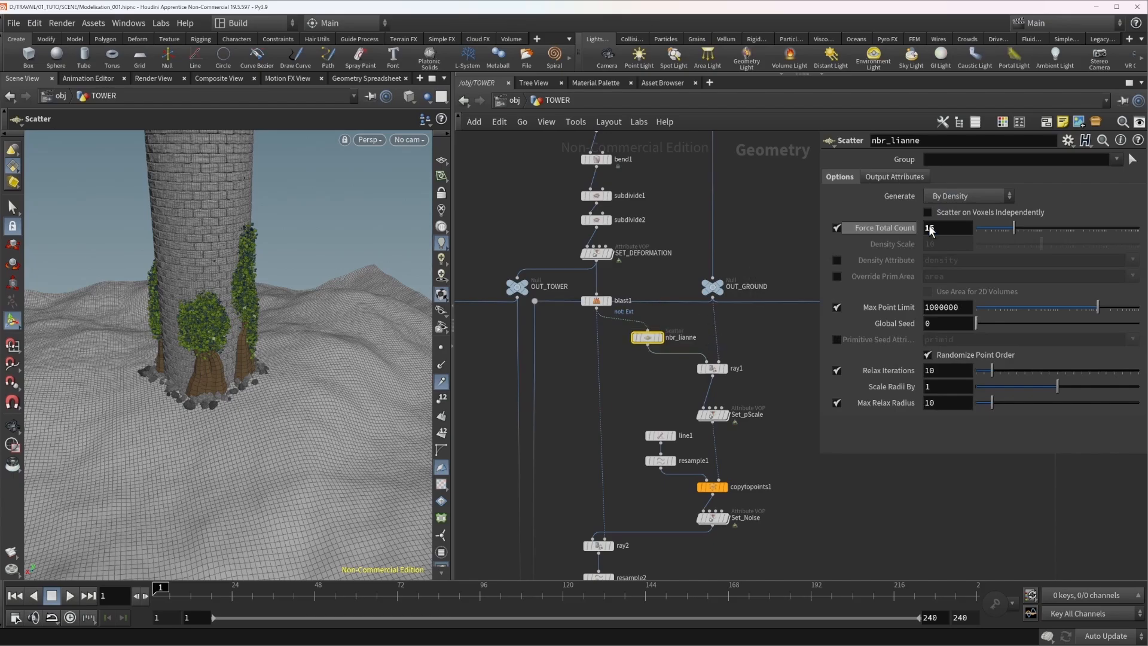
Reposition the network view, select the CTRL node and open its parameter interface editor.
scroll(640, 339, "down", 3)
middle_click_drag(567, 375, 703, 381)
left_click_drag(518, 308, 479, 430)
left_click(1066, 141)
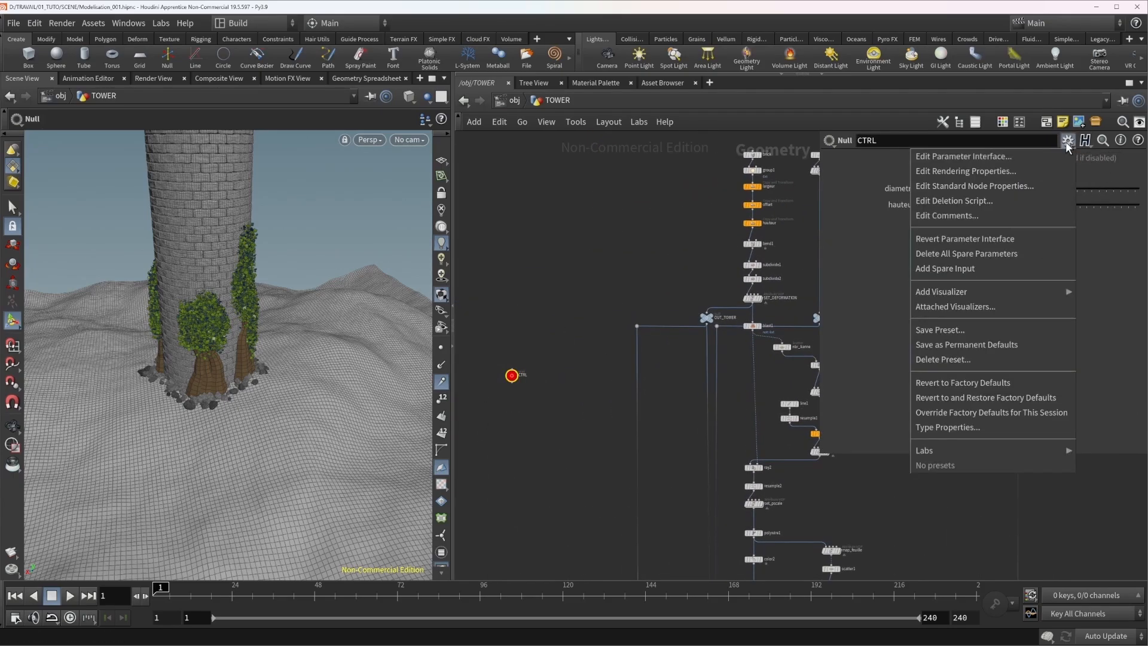
left_click(1021, 157)
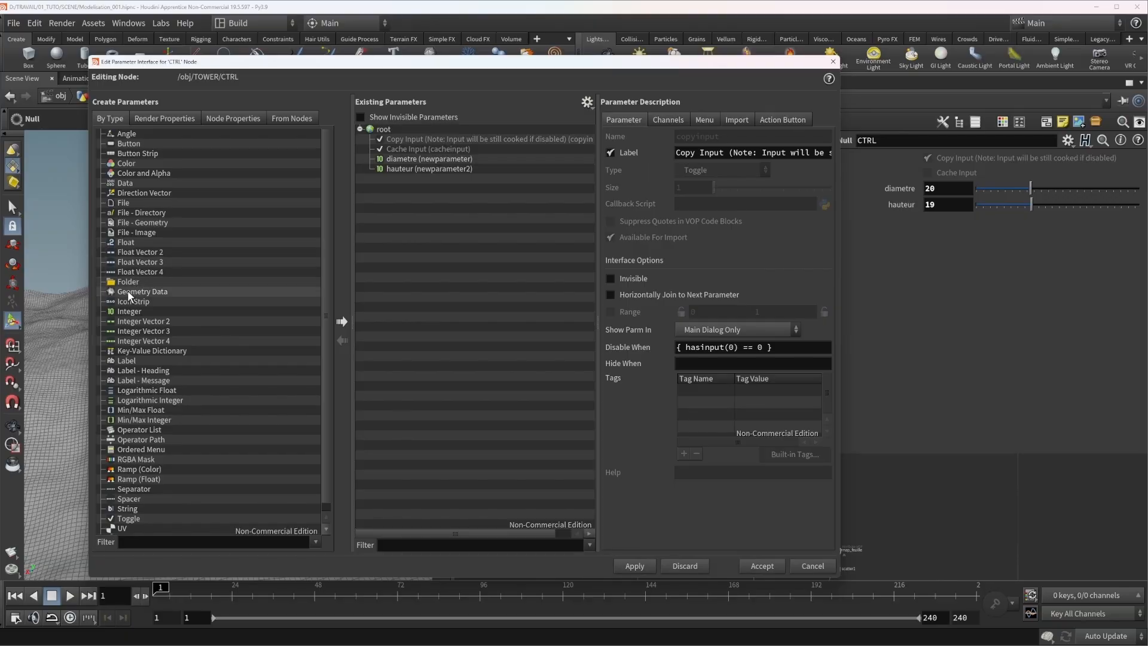
Add an Integer parameter labelled nombre de lianne to the CTRL node and apply the change.
left_click_drag(121, 310, 471, 213)
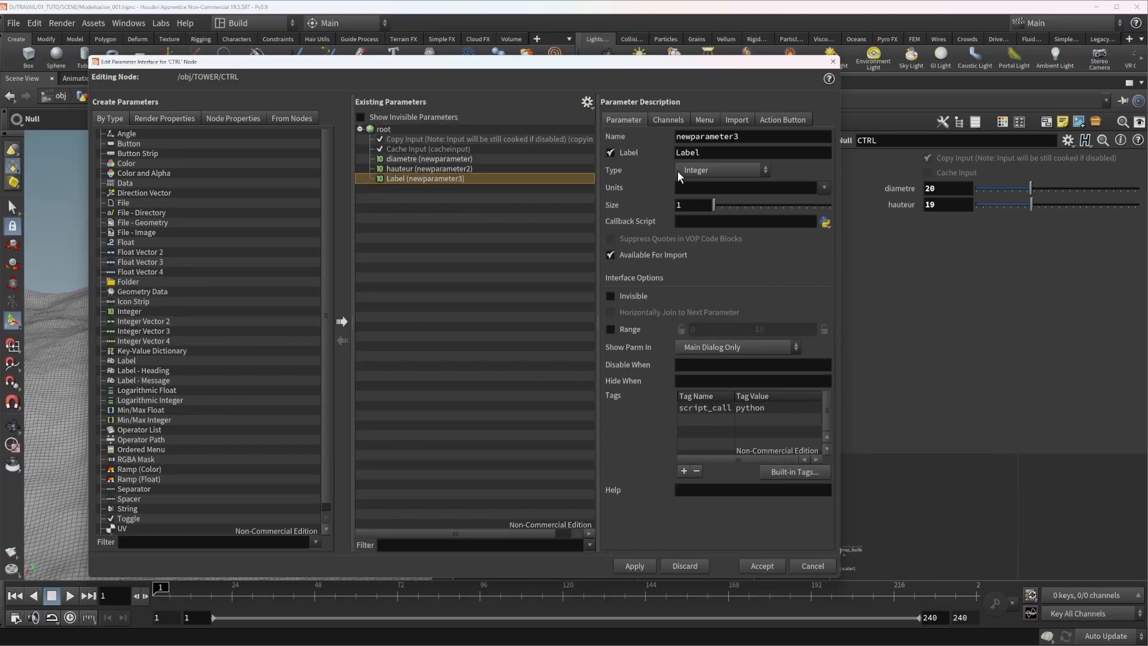
double_click(737, 153)
type("nombre de lignne")
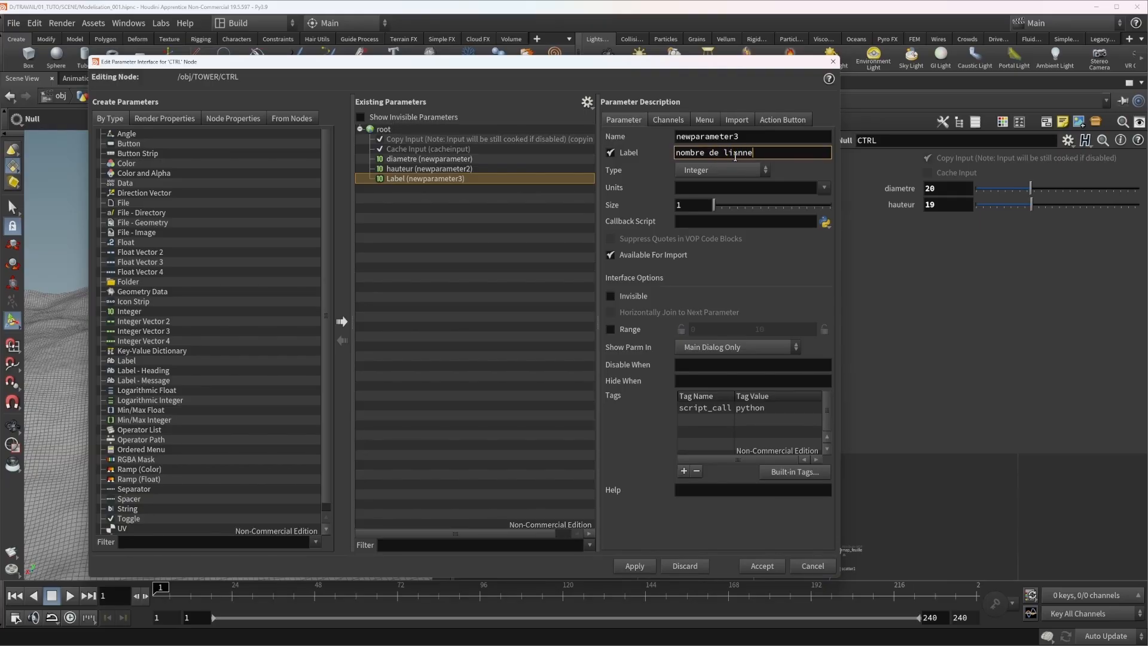
key("Return")
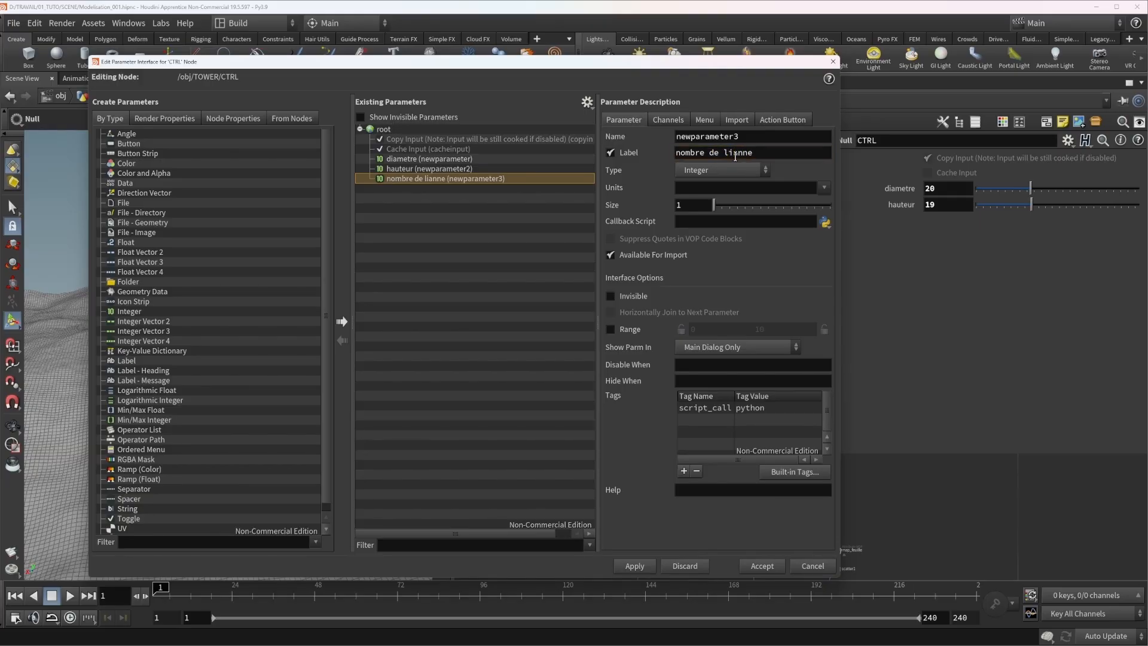
left_click(644, 565)
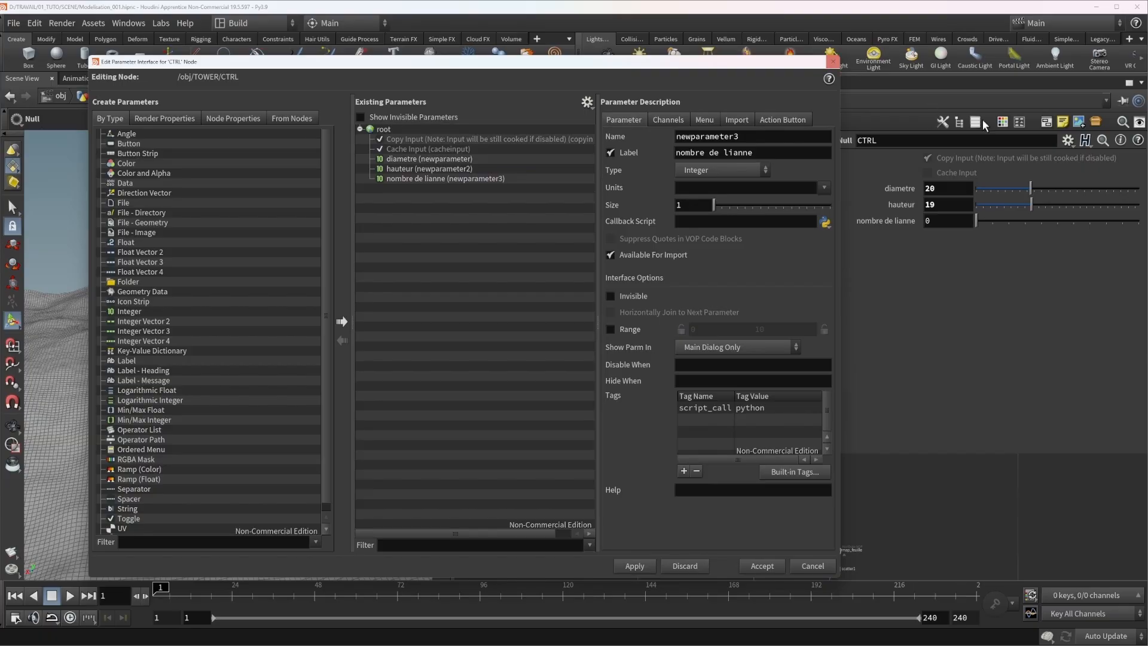
Enable a 0 to 50 range for nombre de lianne, lock its minimum and apply the changes.
mouse_move(1005, 229)
left_mouse_down()
mouse_move(1121, 227)
mouse_move(983, 227)
mouse_move(1124, 227)
mouse_move(1008, 227)
left_mouse_up()
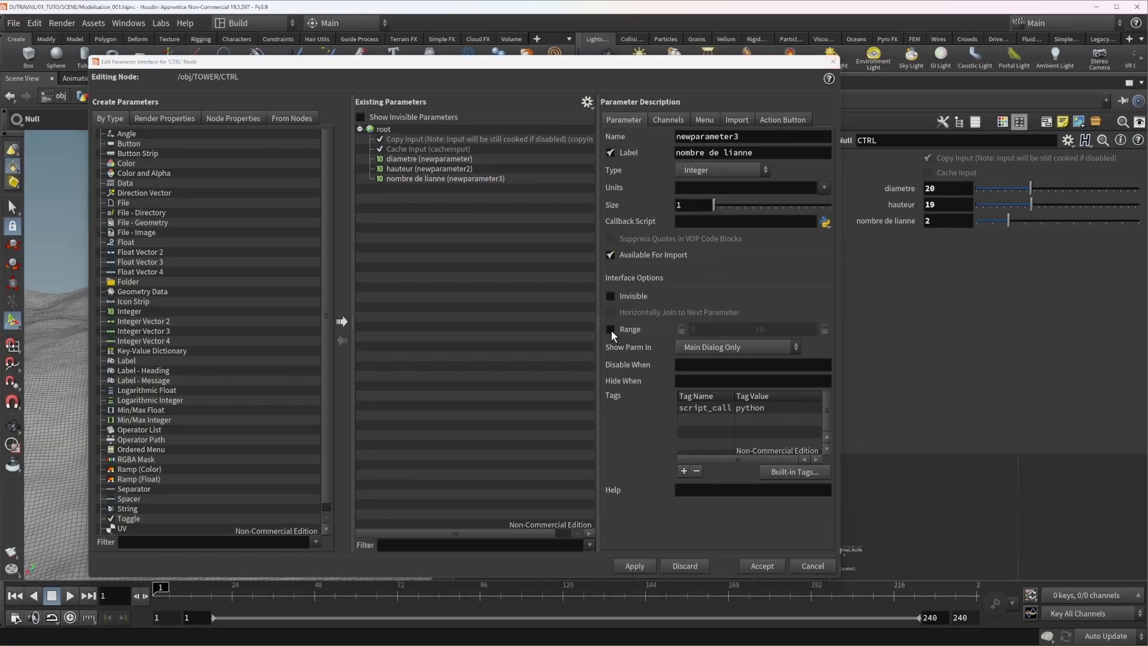
left_click(611, 331)
left_click(718, 329)
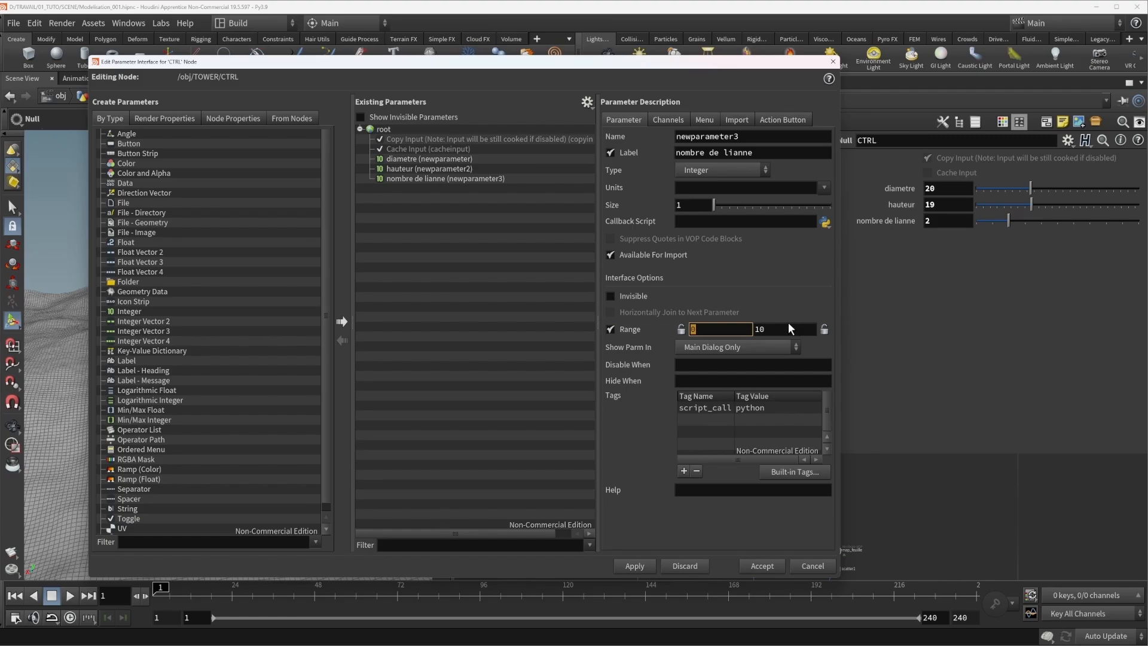
left_click(682, 329)
left_click(771, 330)
key("Return")
left_click(634, 566)
Set nombre de lianne to 29 and close the parameter interface editor.
left_click(1009, 222)
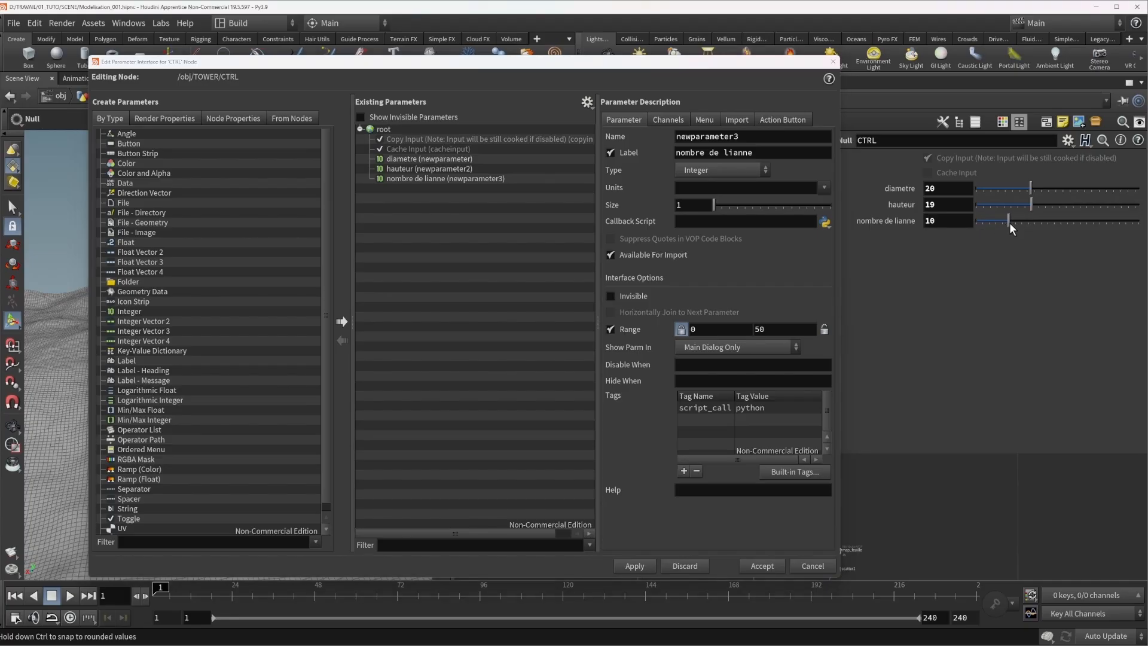
left_click_drag(1075, 220, 1070, 222)
left_click(833, 62)
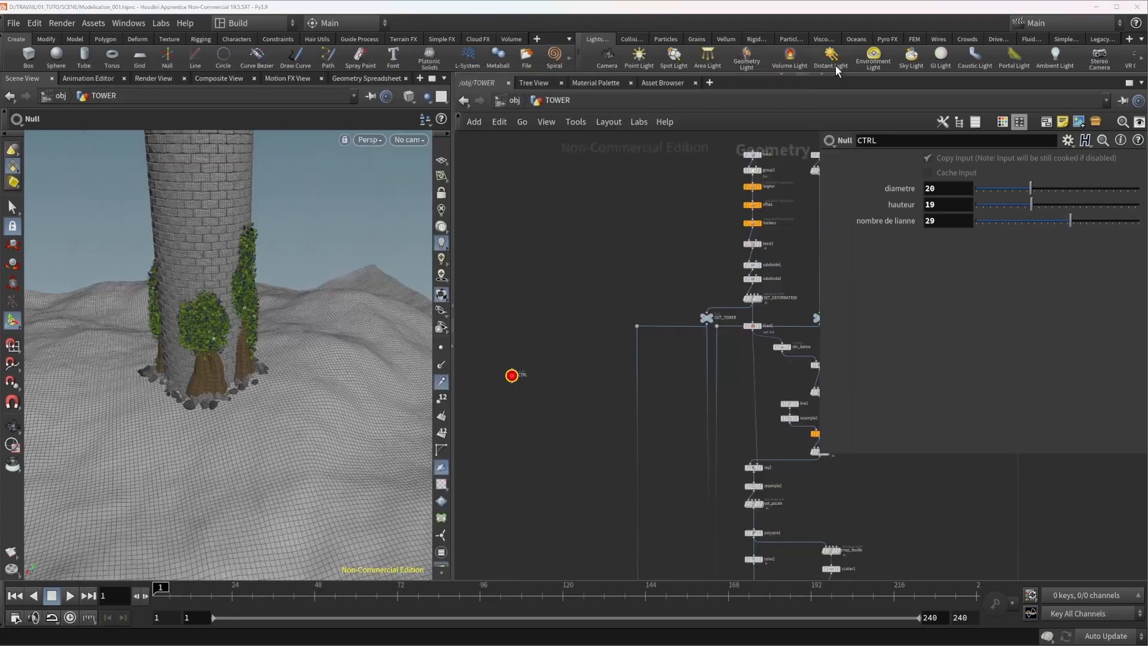
Copy CTRL's nombre de lianne parameter and paste it as a relative reference into nbr_lianne's Force Total Count.
right_click(949, 224)
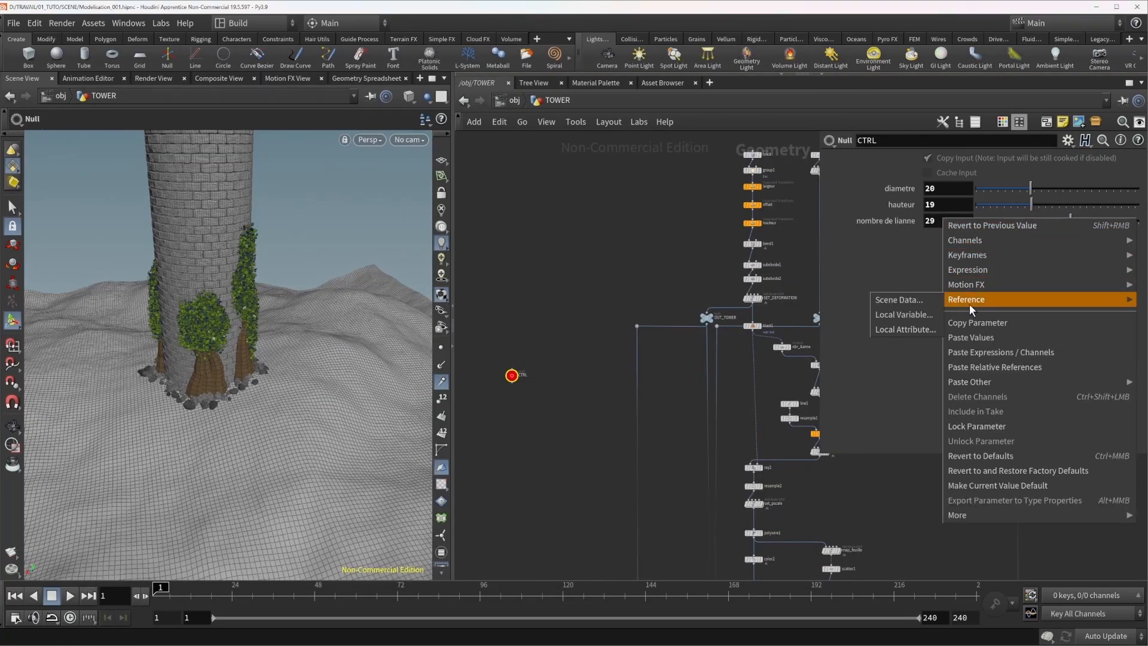
left_click(966, 323)
middle_click_drag(681, 380, 548, 367)
scroll(629, 340, "up", 4)
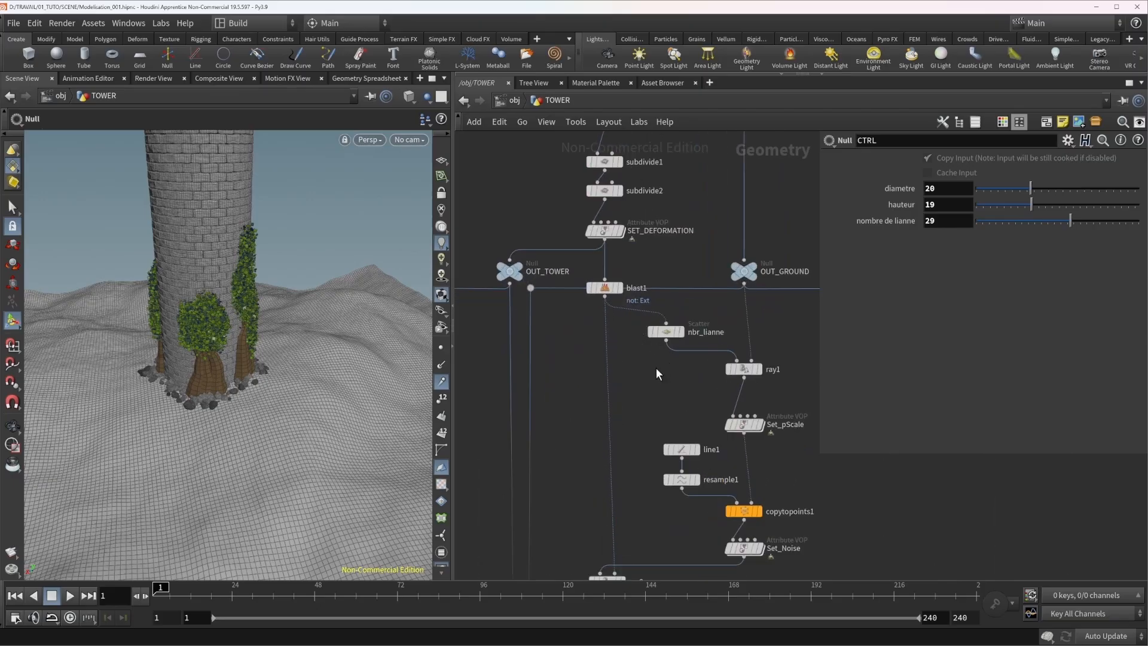
left_click(666, 332)
right_click(942, 228)
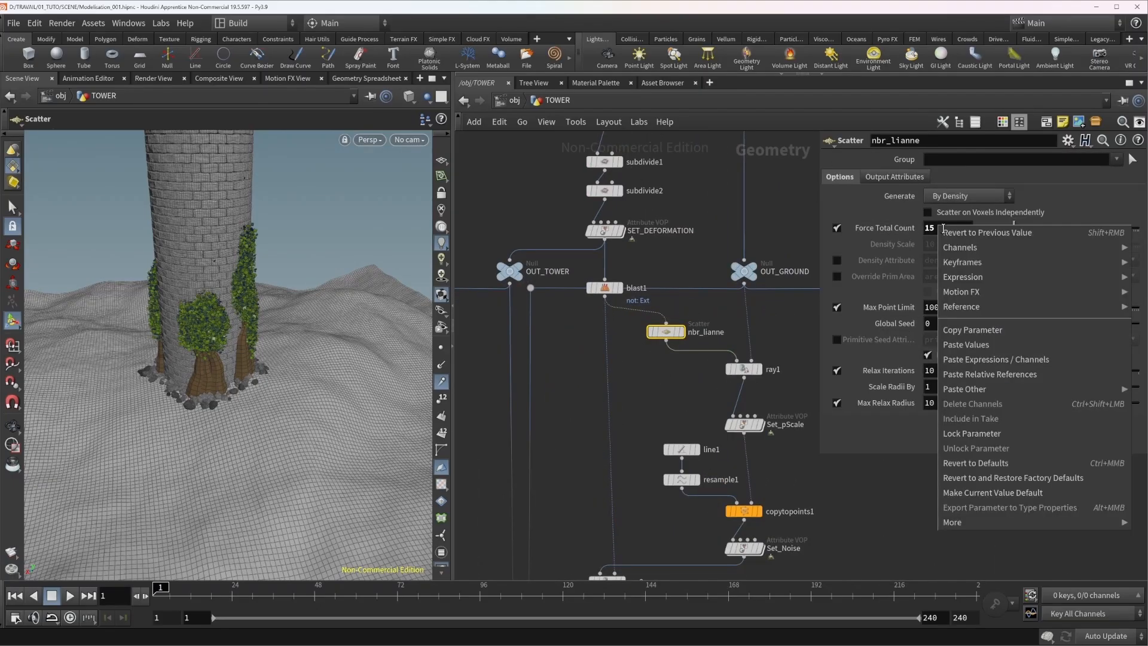
left_click(988, 375)
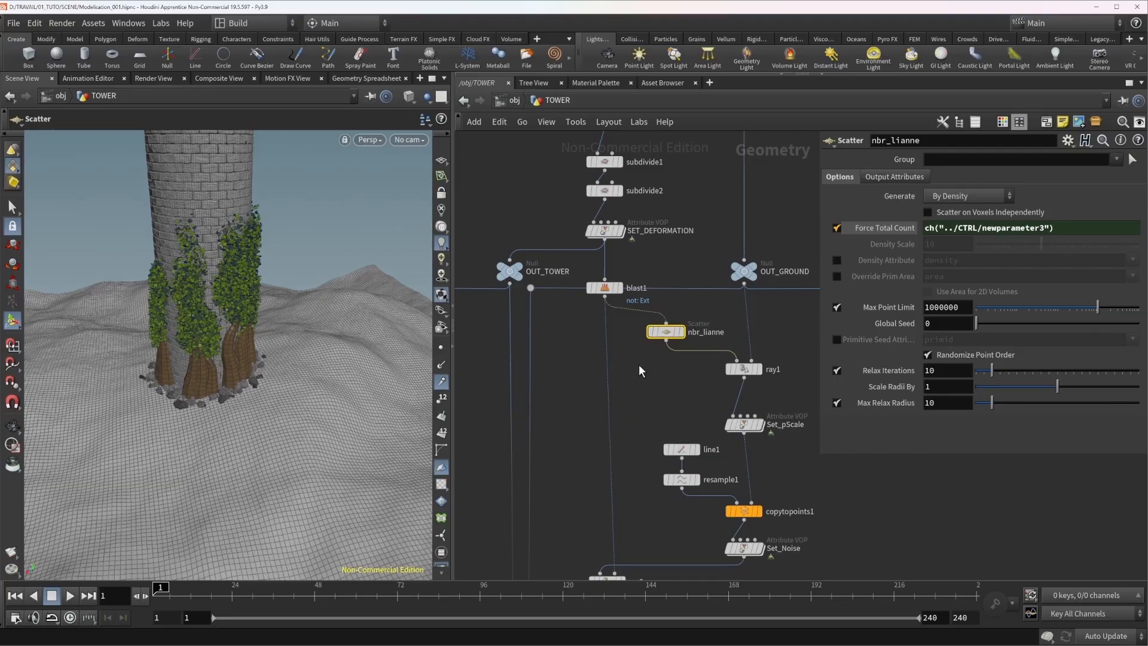
Select the CTRL node and try nombre de lianne values of 19, 8 and 40.
scroll(514, 403, "down", 3)
middle_click_drag(514, 404, 486, 321)
left_click(493, 371)
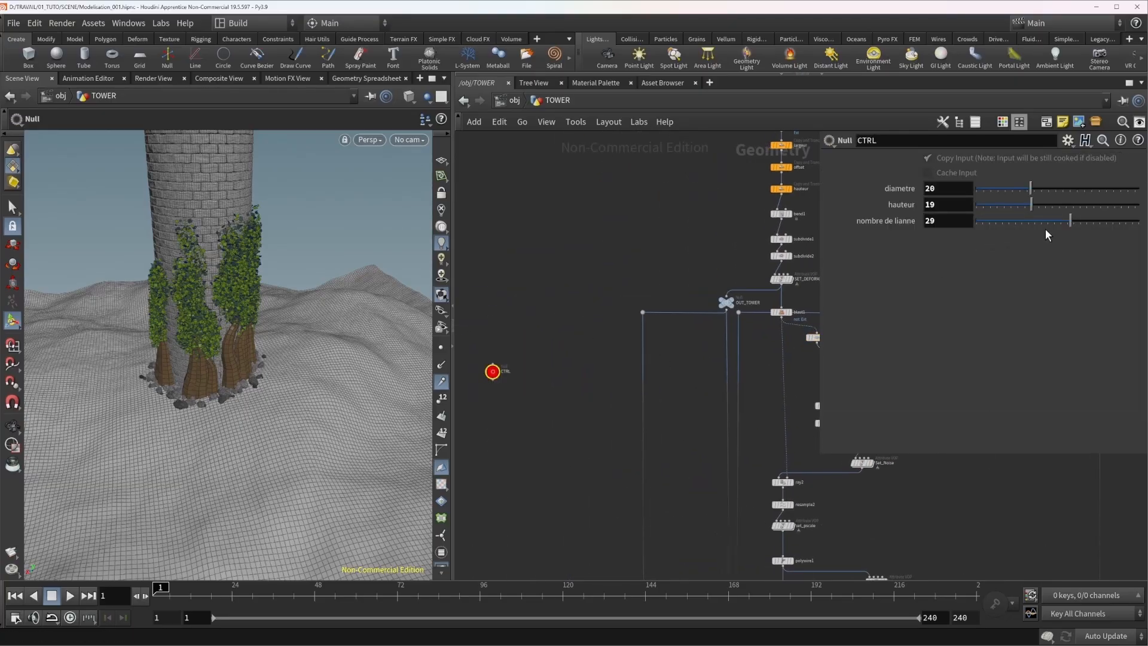
left_click_drag(1052, 220, 1031, 217)
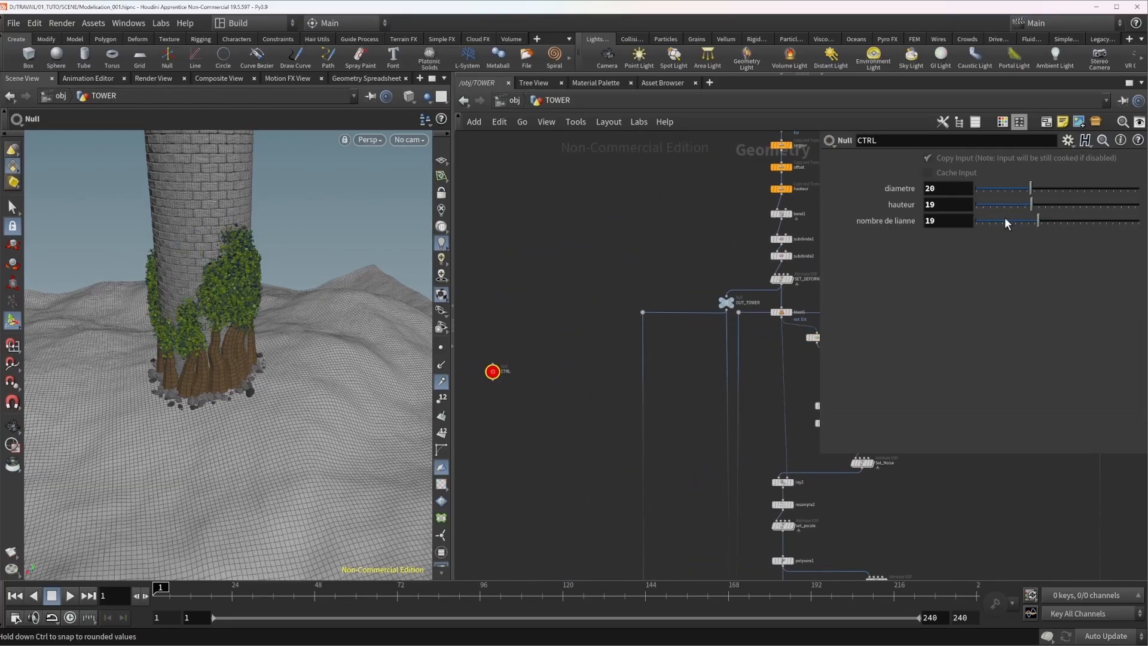
left_click(1003, 218)
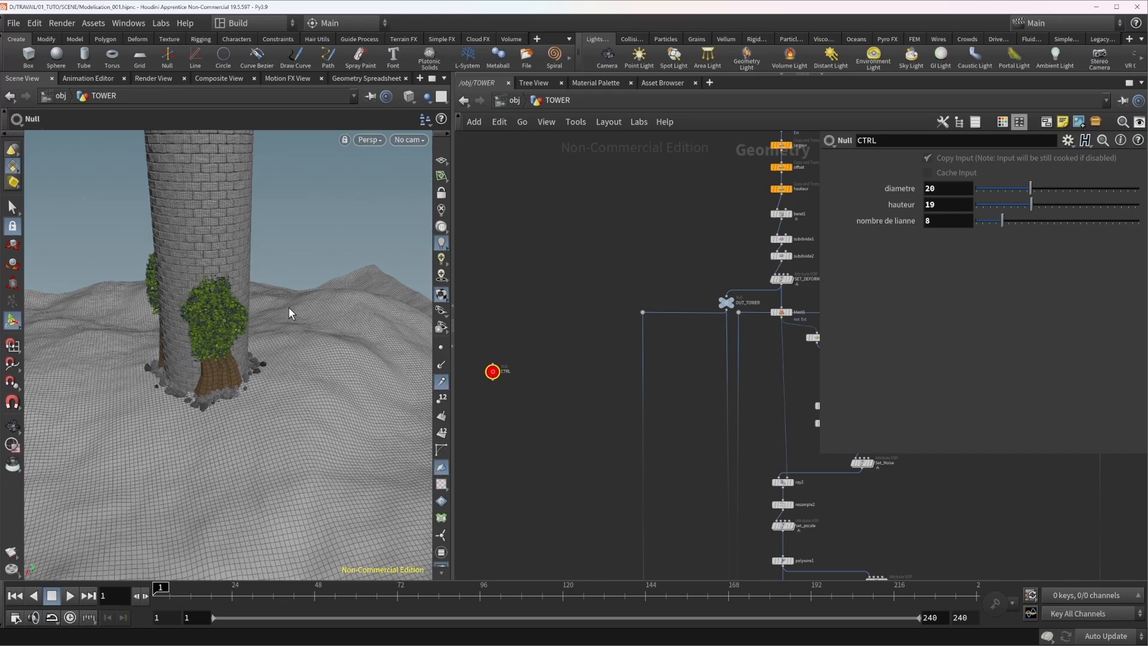
left_click_drag(261, 340, 258, 299, "alt")
left_click(1106, 221)
Set the CTRL node's nombre de lianne to 15 and frame the whole tower.
left_click(956, 227)
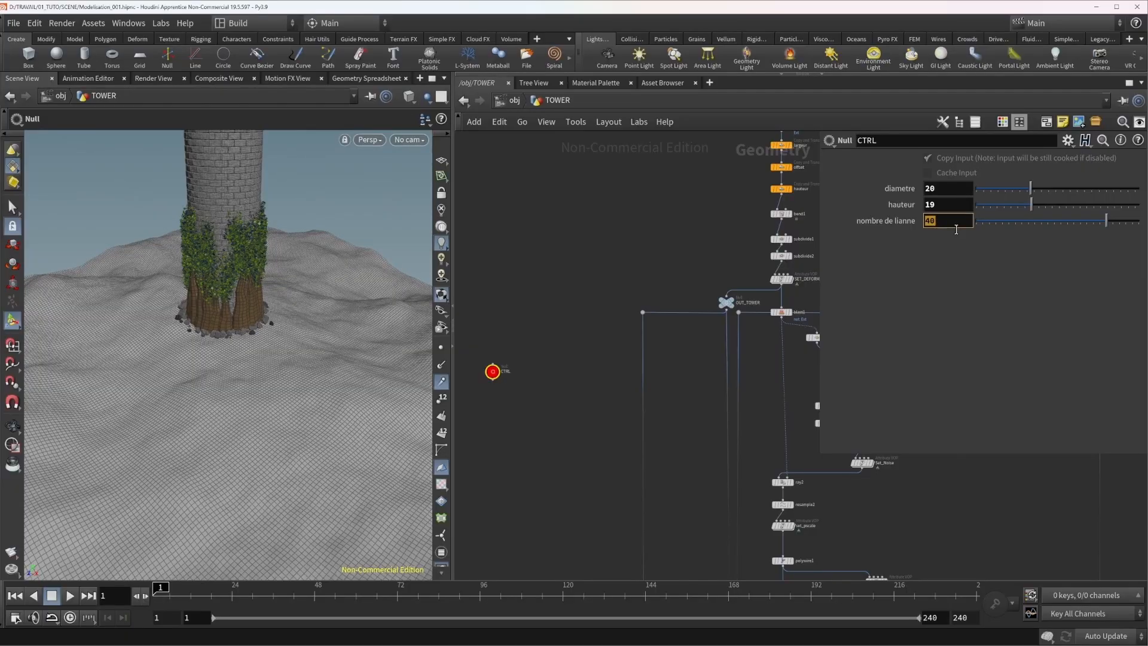
type("15")
key("Return")
key("Escape")
left_click_drag(142, 302, 120, 335)
key("Return")
Select the Set_pScale node and try a size min of 0.133, checking the vines around the tower.
scroll(528, 353, "down", 3)
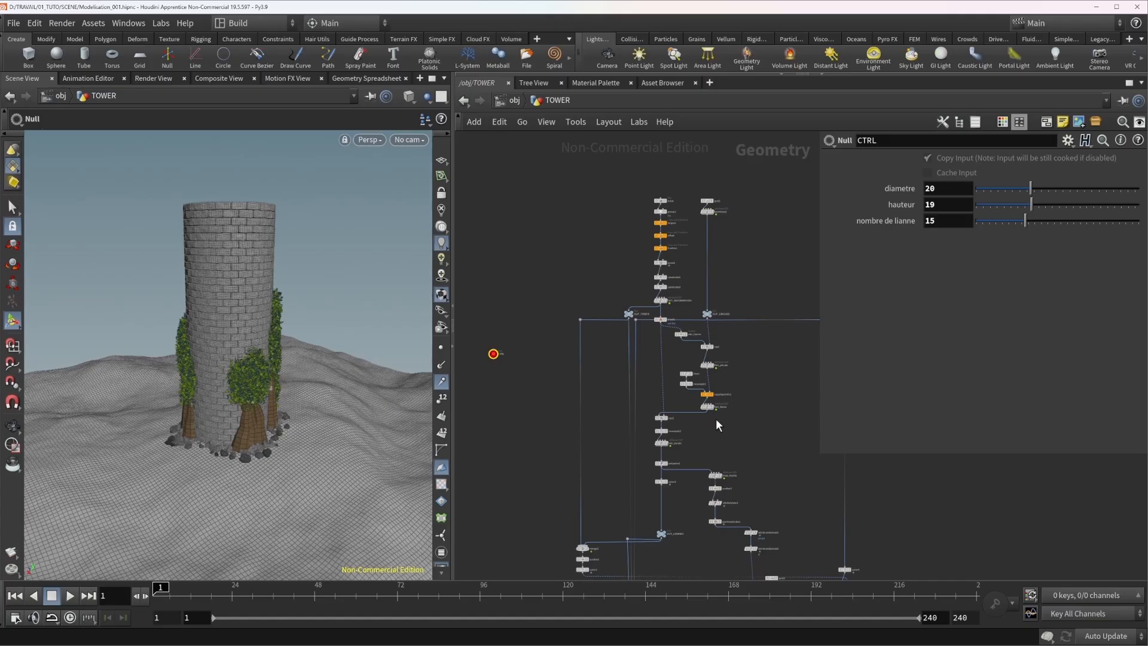
scroll(715, 412, "up", 3)
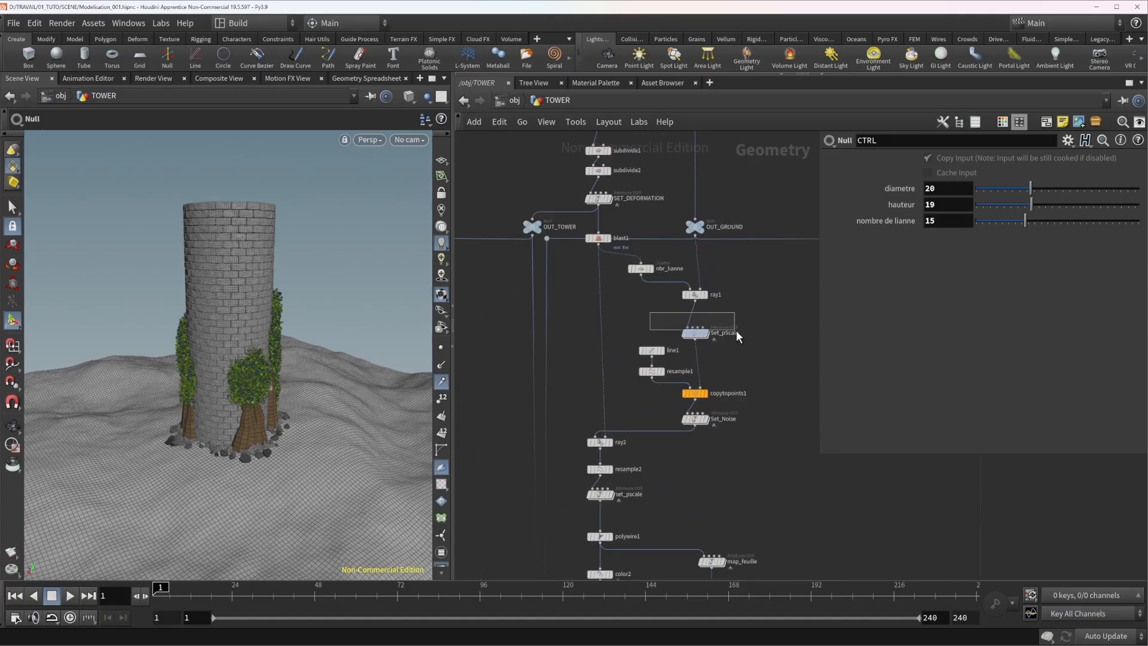
left_click(693, 331)
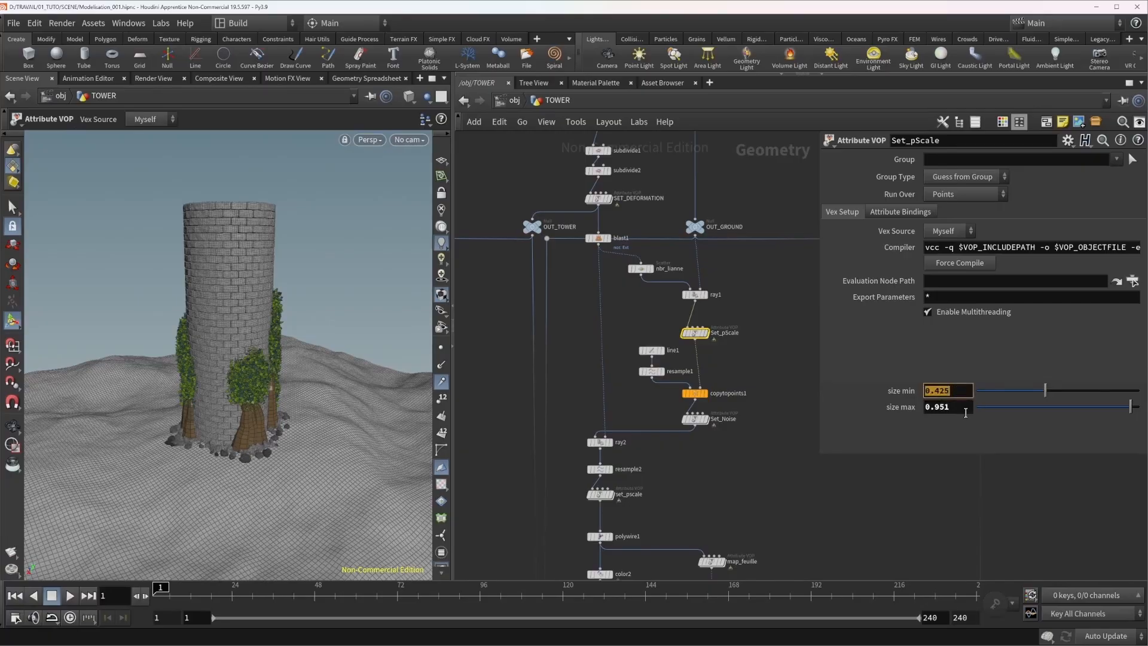
left_click(965, 413)
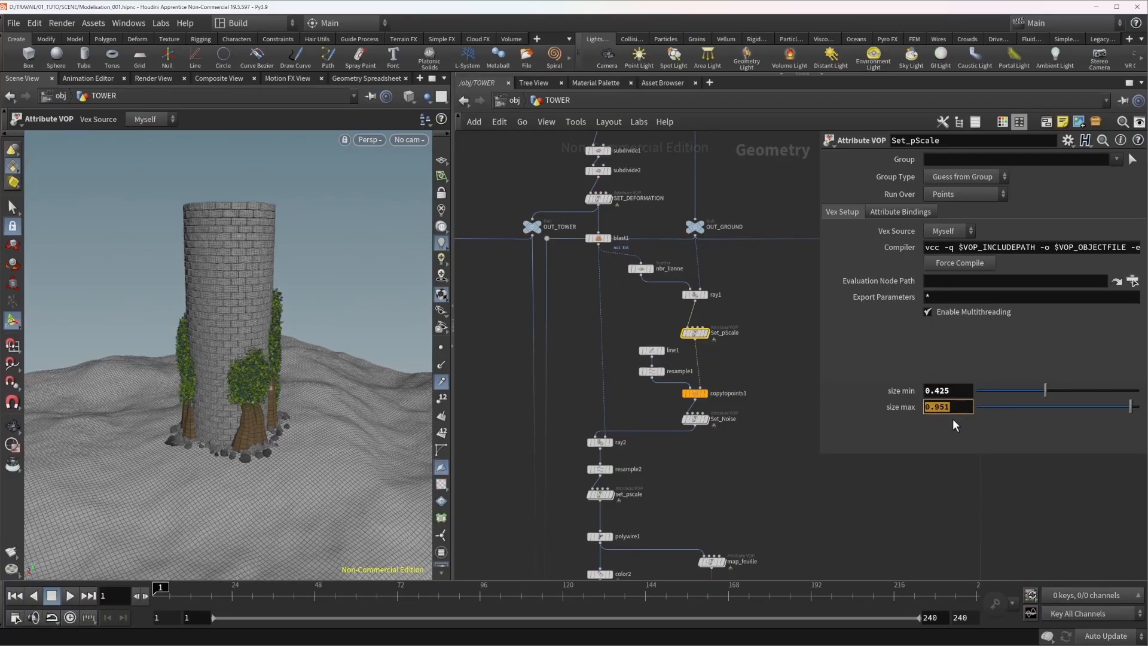
left_click(997, 390)
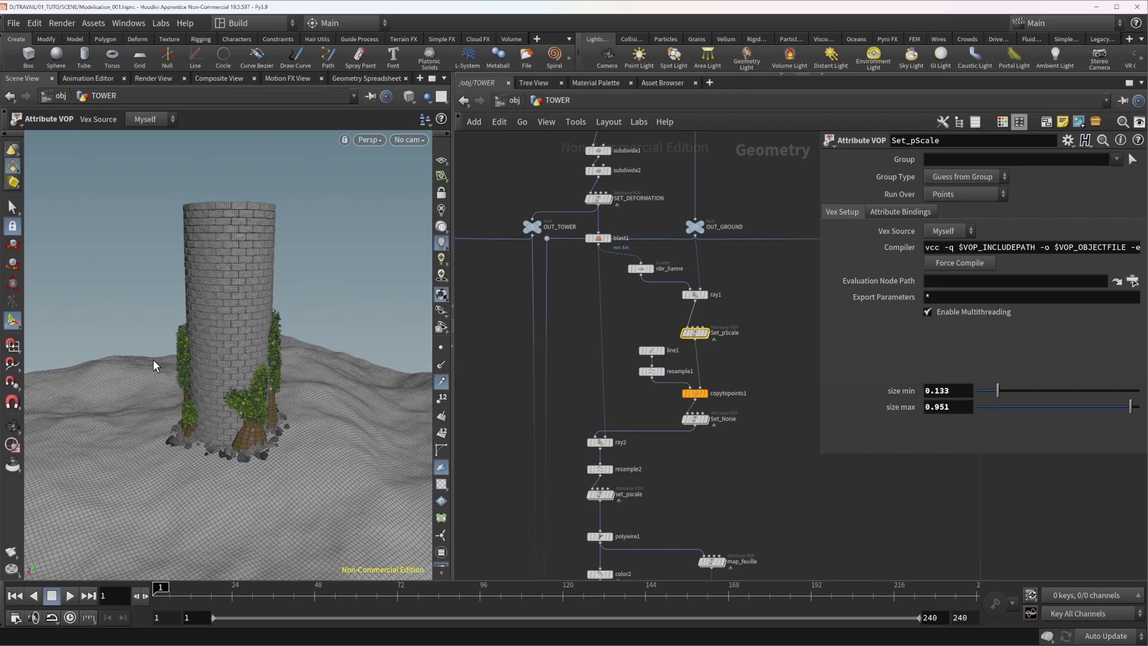
left_click_drag(138, 368, 180, 359)
Open the CTRL node's parameter interface editor and add a Float Vector 2 parameter below nombre de lianne.
scroll(621, 369, "down", 3)
key("h")
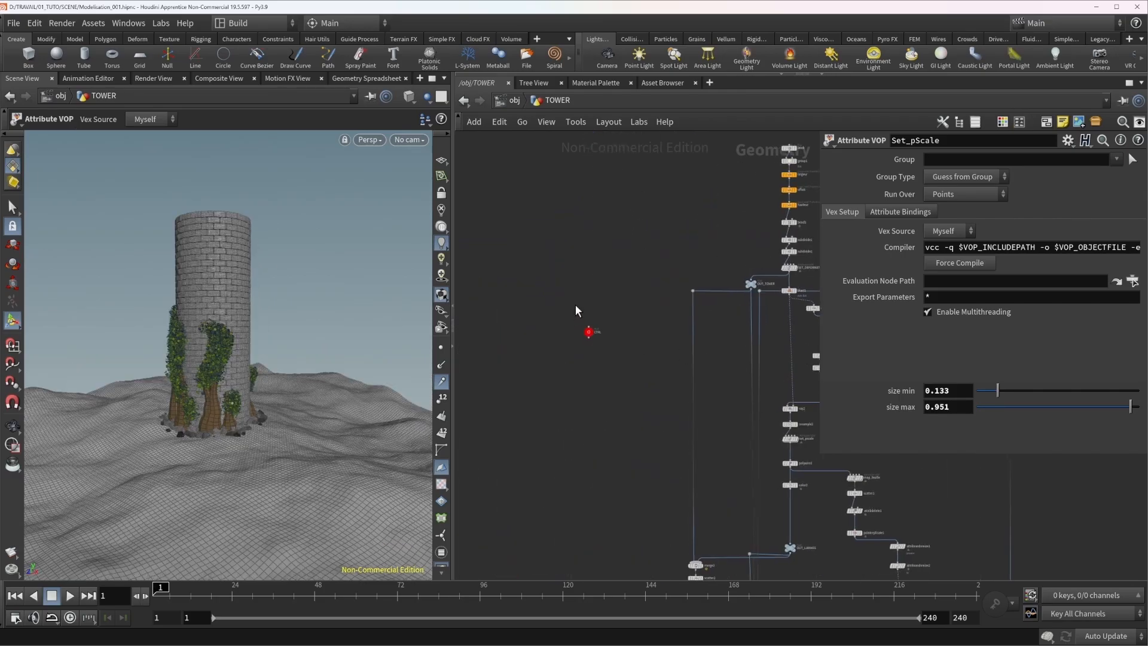
left_click(585, 323)
scroll(610, 335, "up", 3)
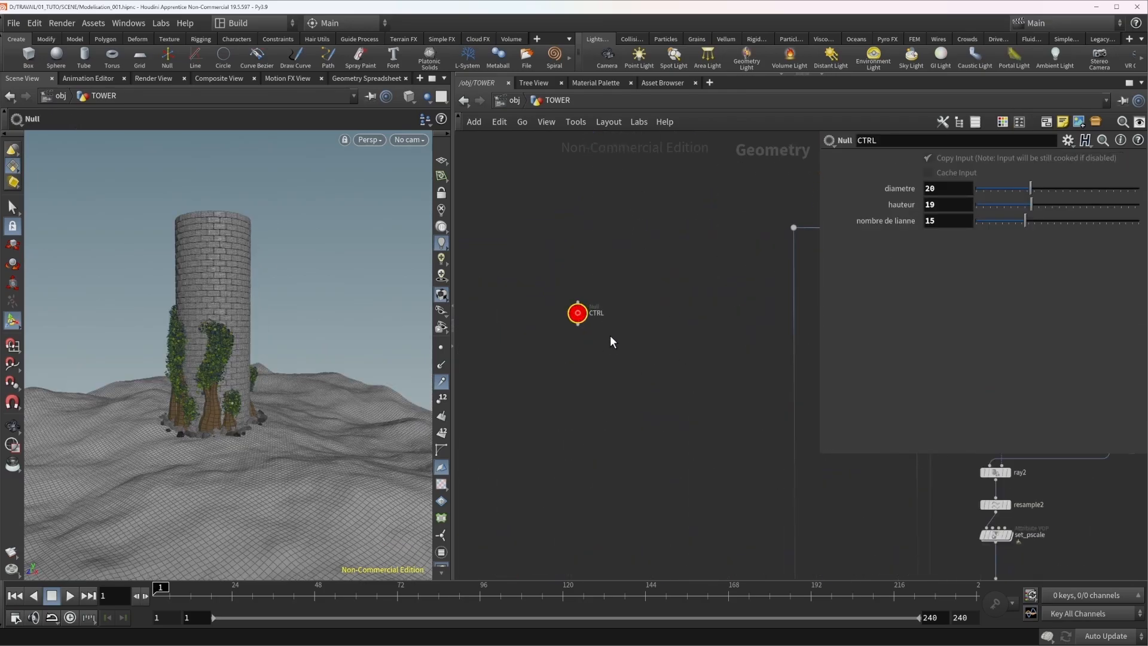
left_click(1070, 141)
left_click(977, 153)
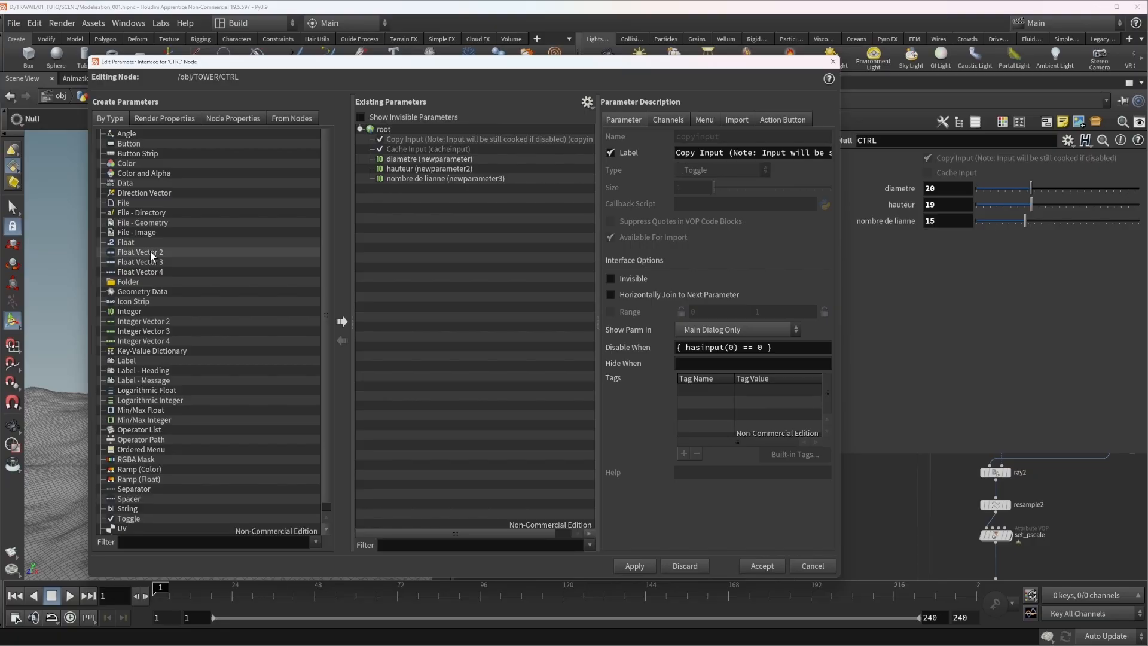
left_click_drag(134, 253, 415, 200)
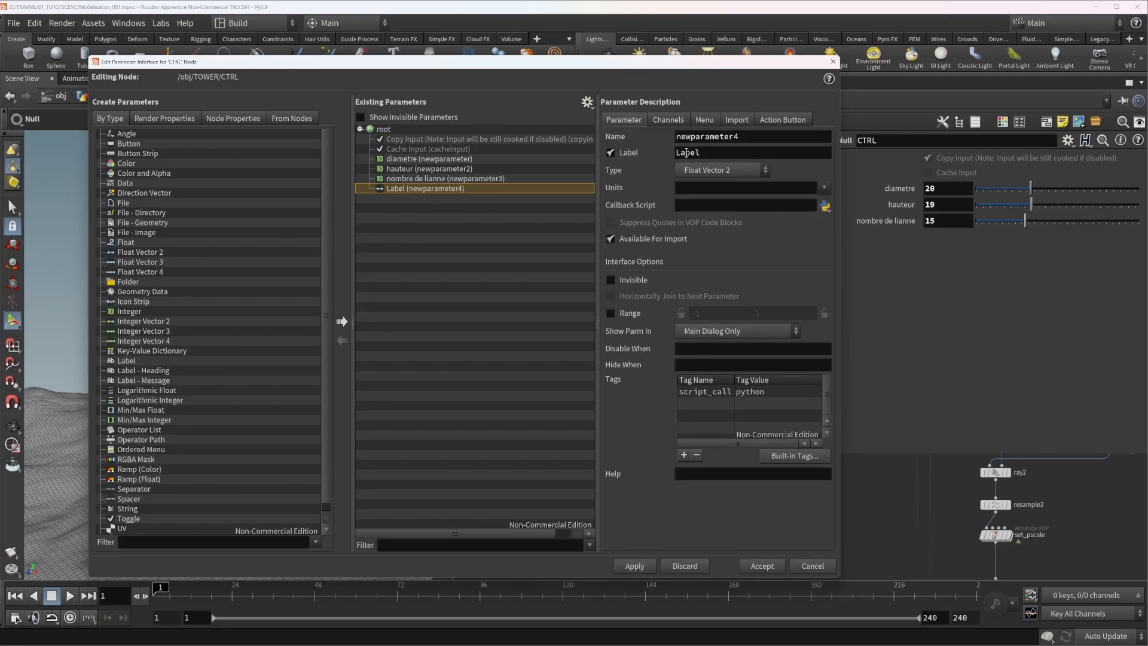
Label the new vector parameter "hauteur lianne", apply it and close the parameter interface editor.
double_click(706, 153)
type("lianne")
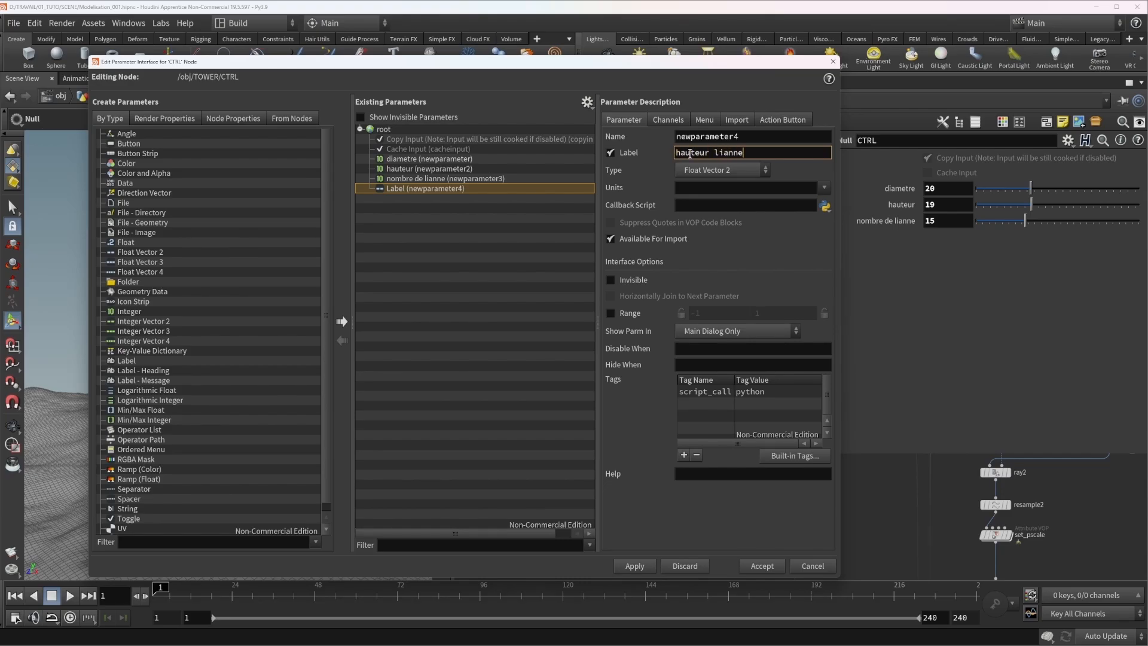
type("auteur lianne")
left_click(635, 565)
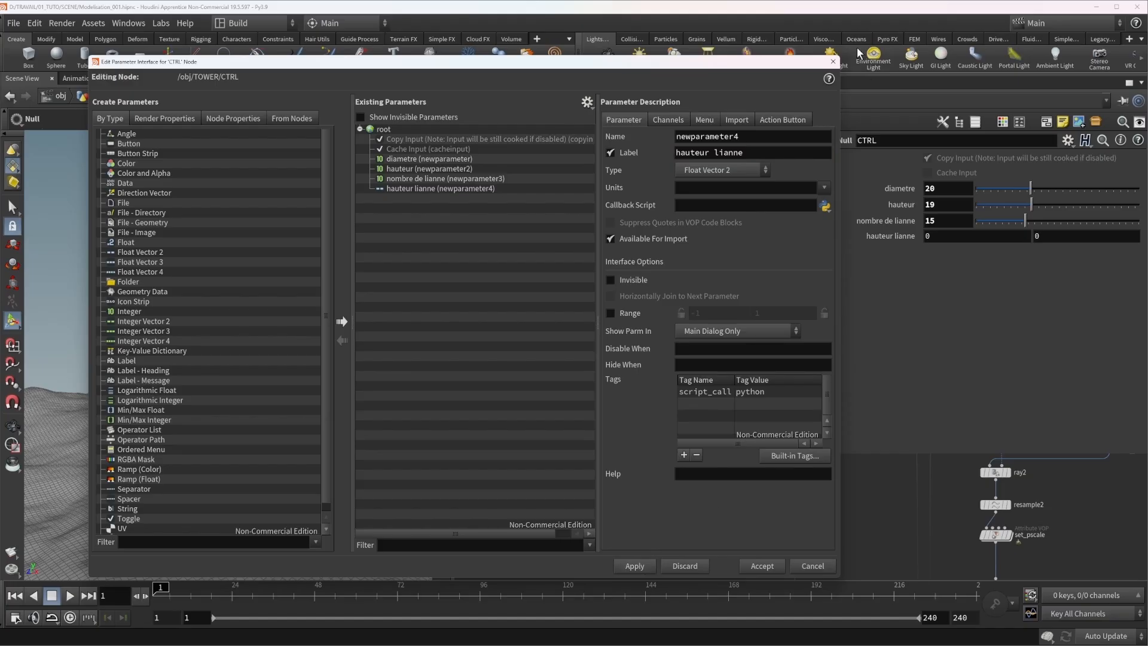
left_click(834, 62)
Set CTRL's hauteur lianne values to 0.1 and 0.75.
left_click(977, 240)
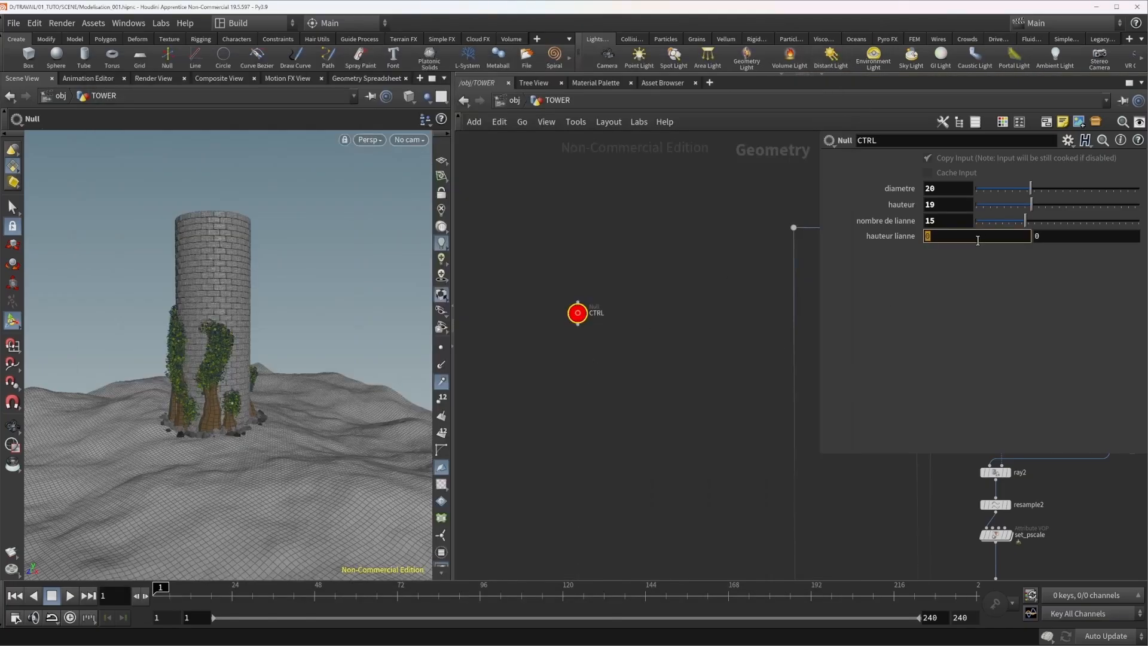
type("0.1")
key("Return")
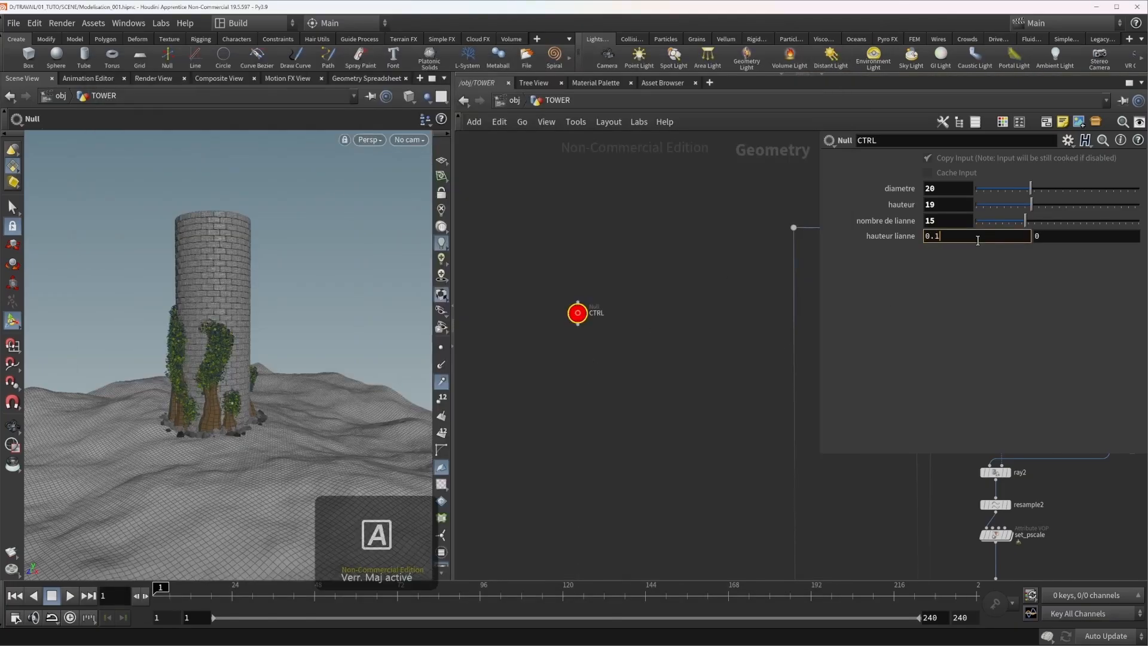
left_click(1056, 238)
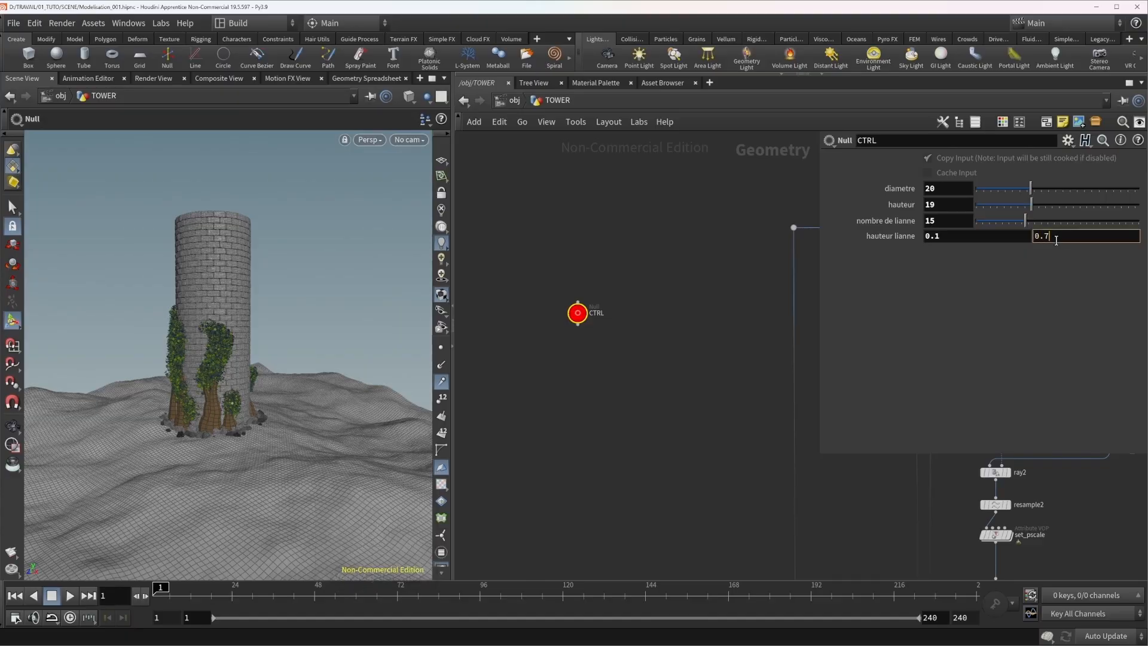
key("Return")
Copy CTRL's first hauteur lianne value and paste it as a relative reference into Set_pScale's size min.
right_click(962, 236)
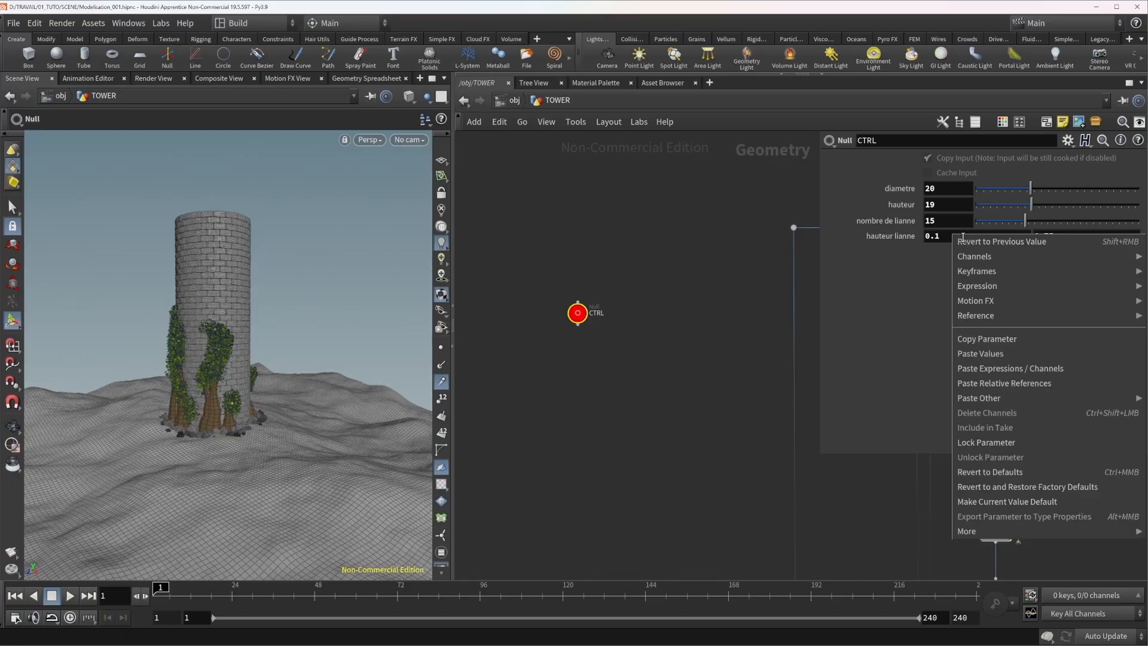
left_click(995, 338)
scroll(716, 426, "down", 5)
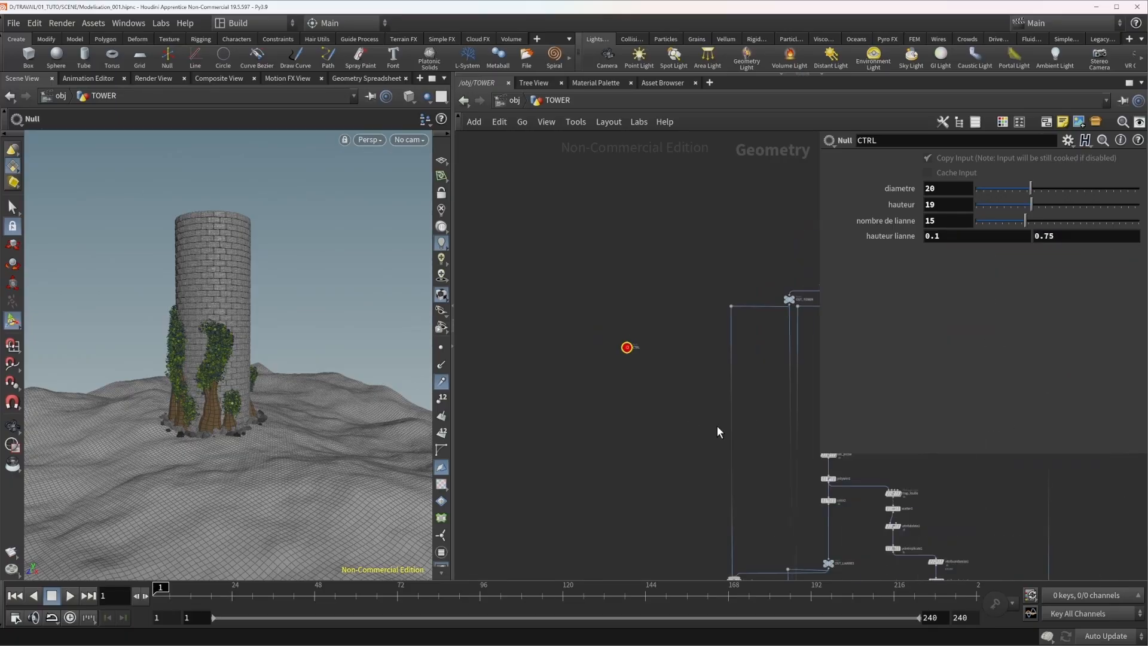
scroll(679, 432, "up", 5)
scroll(675, 359, "up", 3)
middle_click_drag(678, 324, 618, 375)
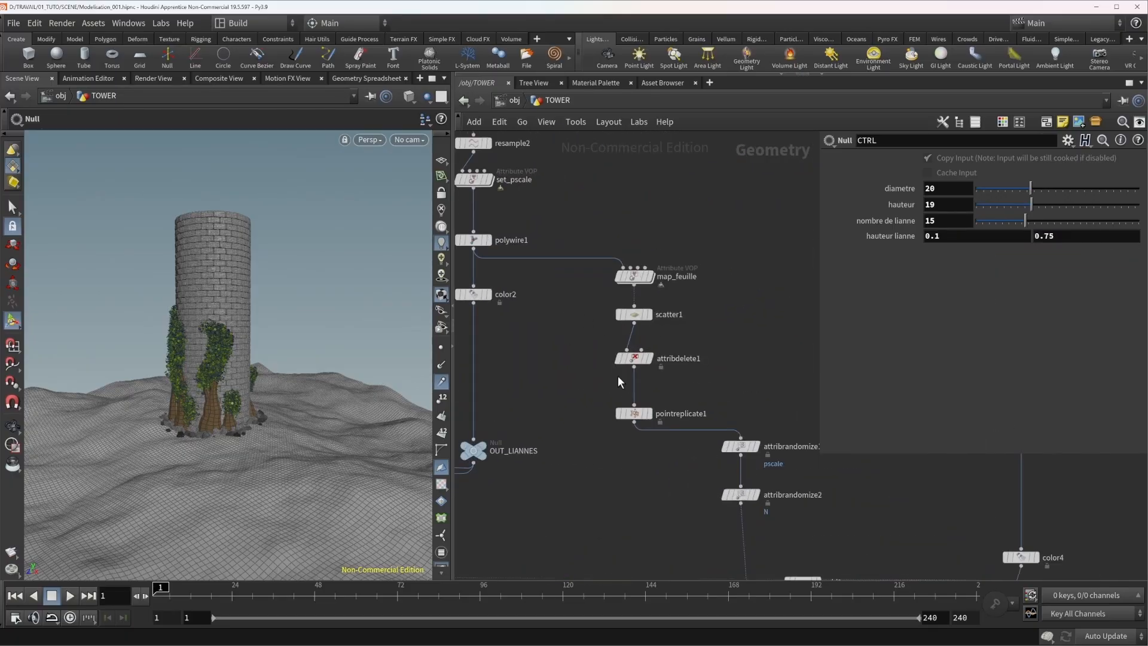
scroll(748, 320, "up", 3)
middle_click_drag(766, 375, 785, 538)
mouse_move(735, 326)
left_mouse_down()
mouse_move(636, 280)
mouse_move(736, 330)
left_mouse_up()
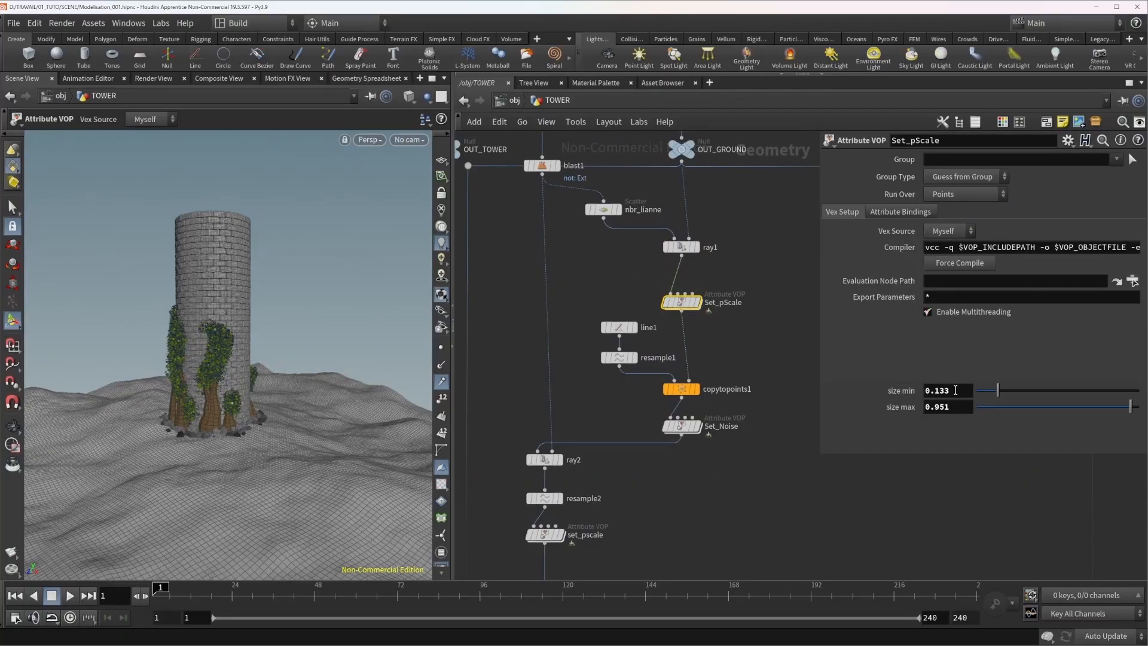
right_click(956, 389)
left_click(821, 488)
Copy CTRL's second hauteur lianne value and paste it as a relative reference into Set_pScale's size max.
scroll(596, 377, "down", 5)
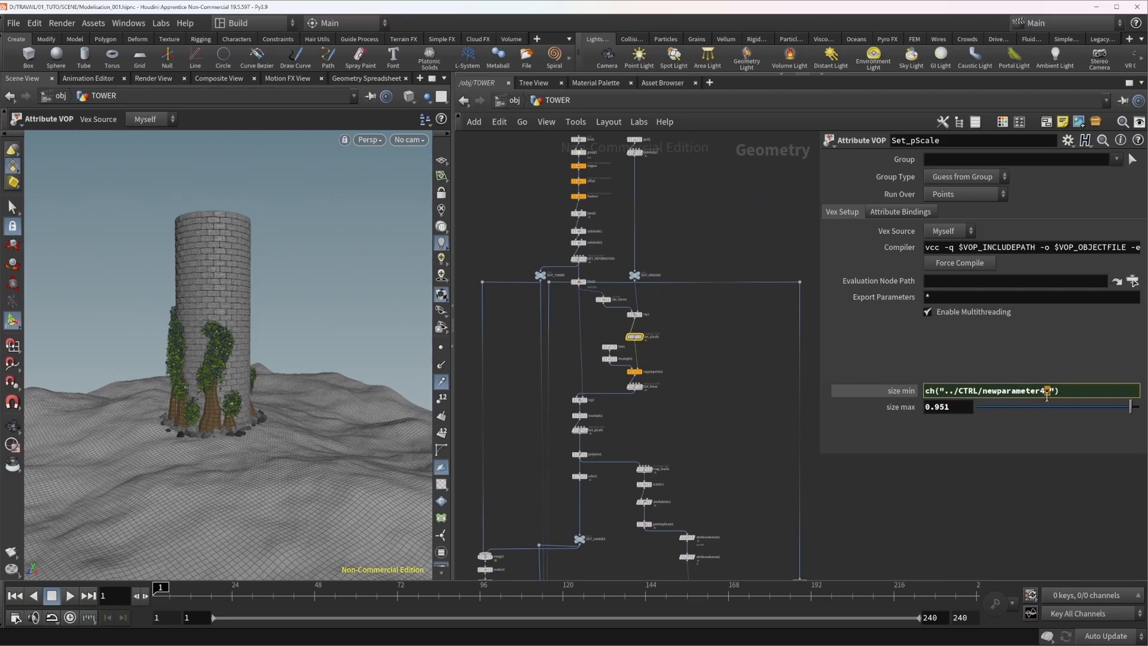
scroll(810, 398, "down", 3)
scroll(597, 365, "up", 3)
left_click(597, 365)
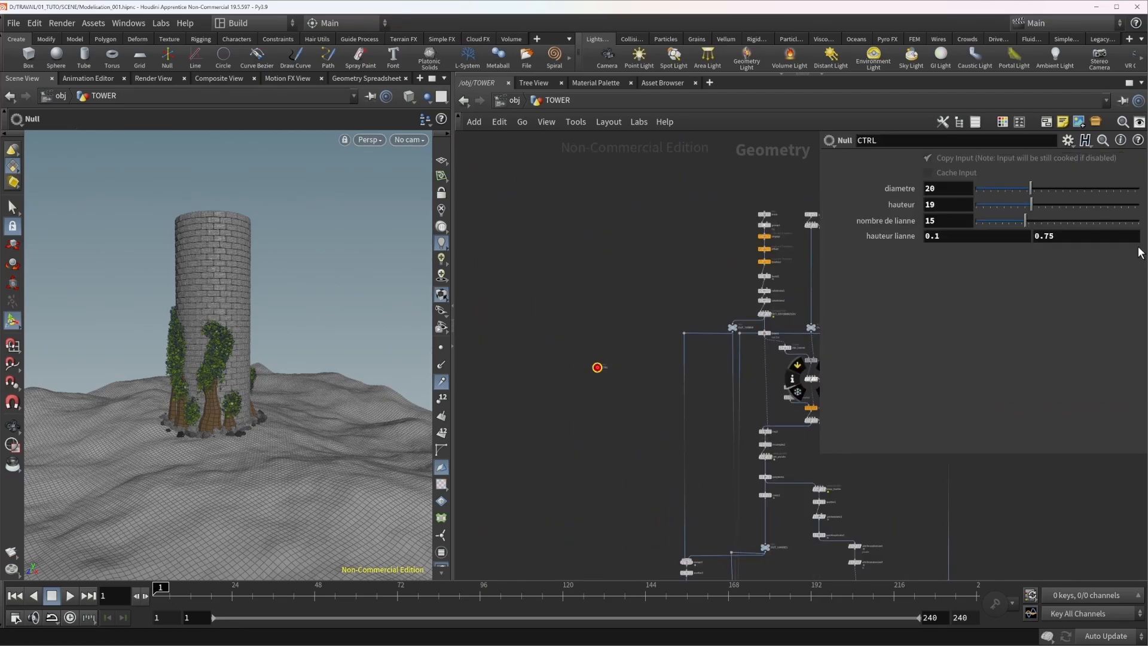
right_click(1049, 238)
left_click(1014, 339)
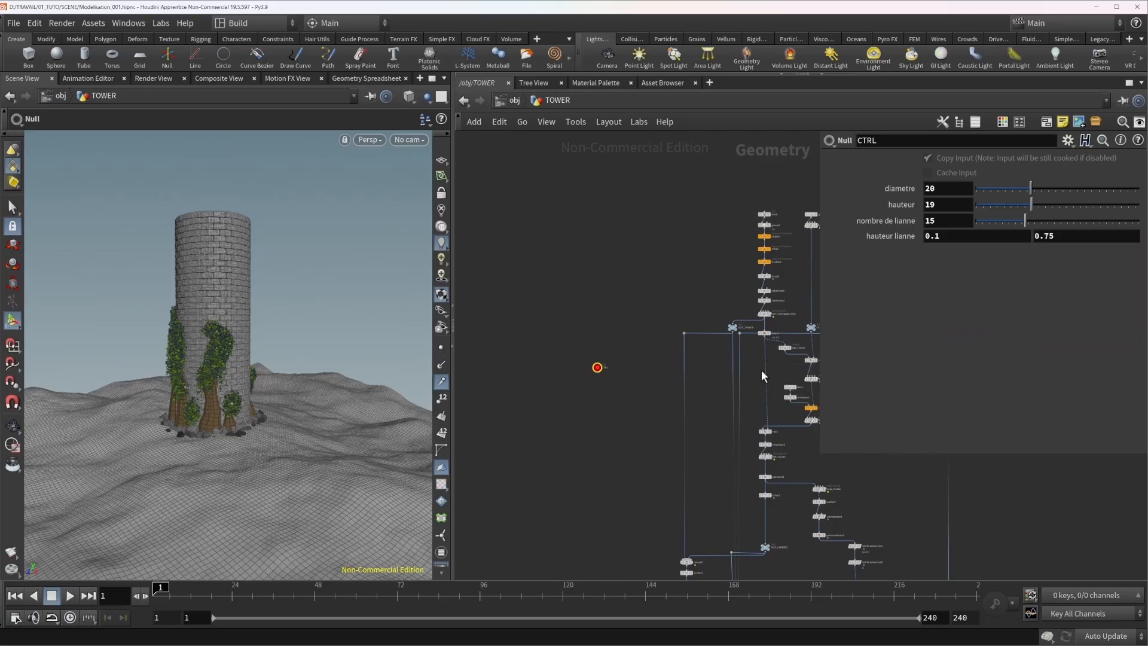
scroll(723, 431, "down", 3)
scroll(753, 431, "up", 4)
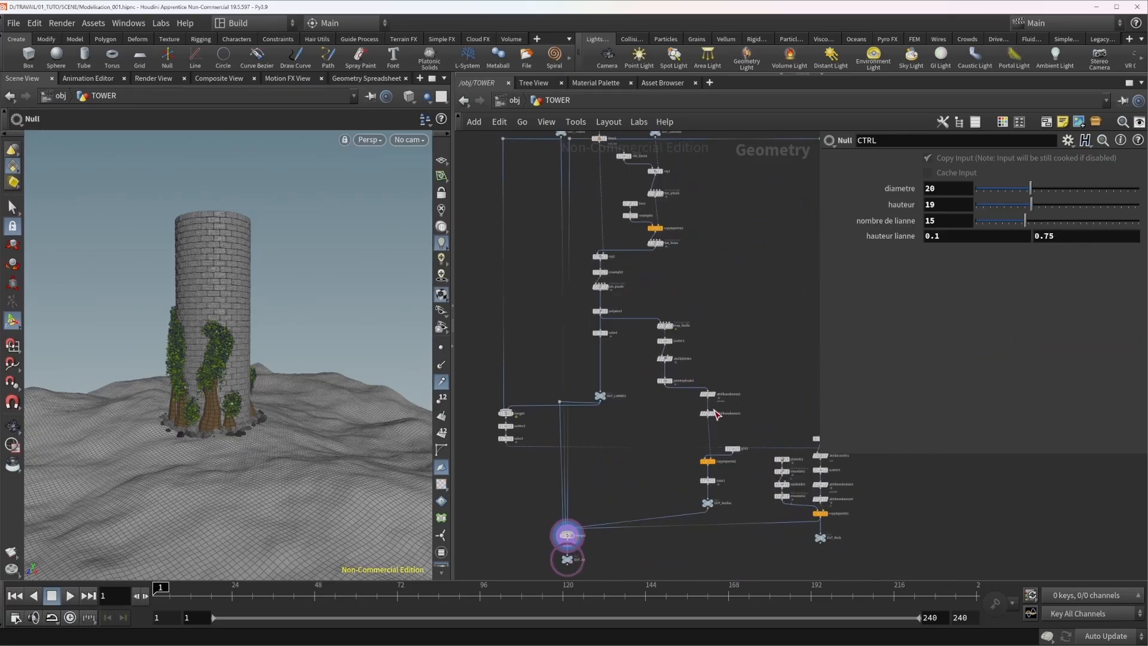
left_click_drag(658, 398, 752, 438)
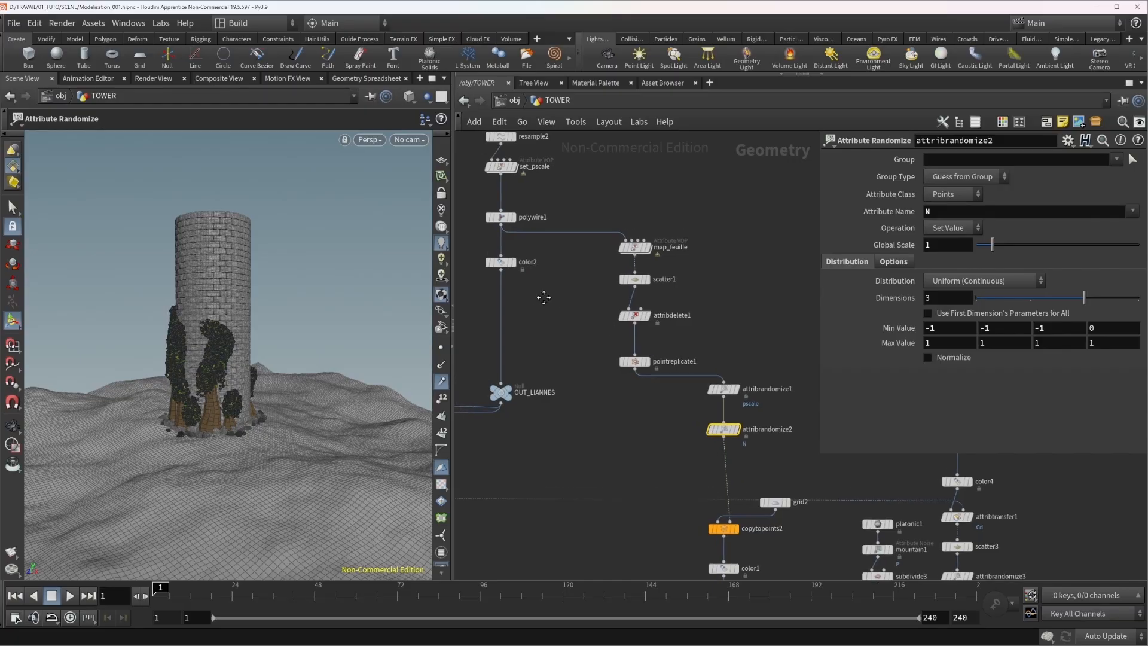
middle_click_drag(543, 297, 634, 558)
left_click(701, 243)
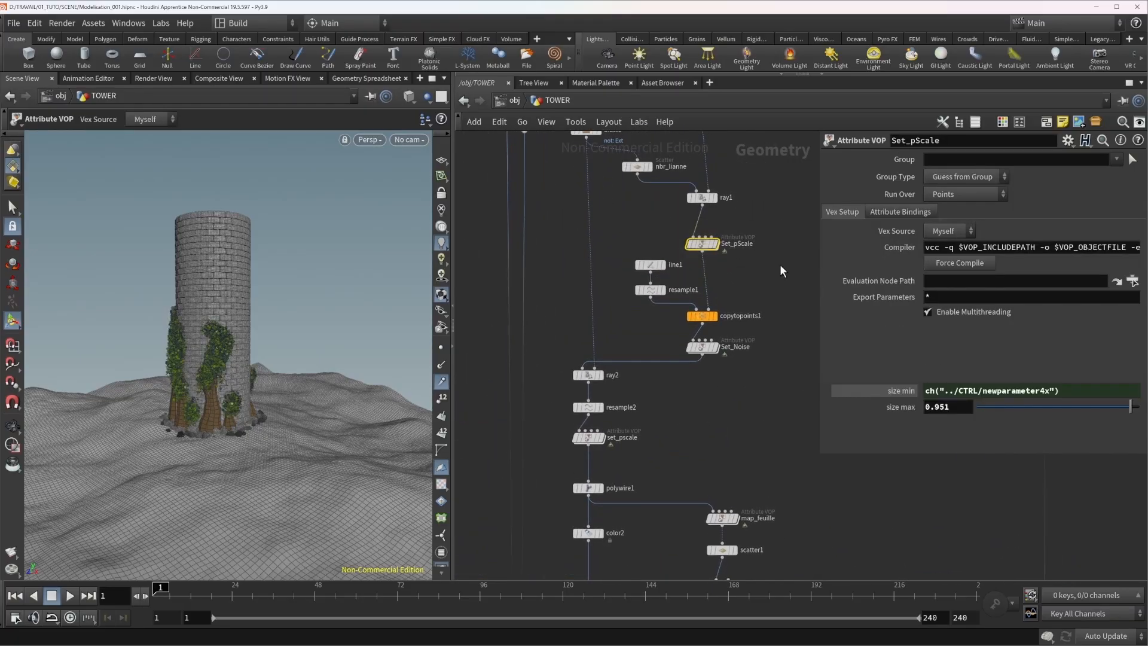
right_click(956, 409)
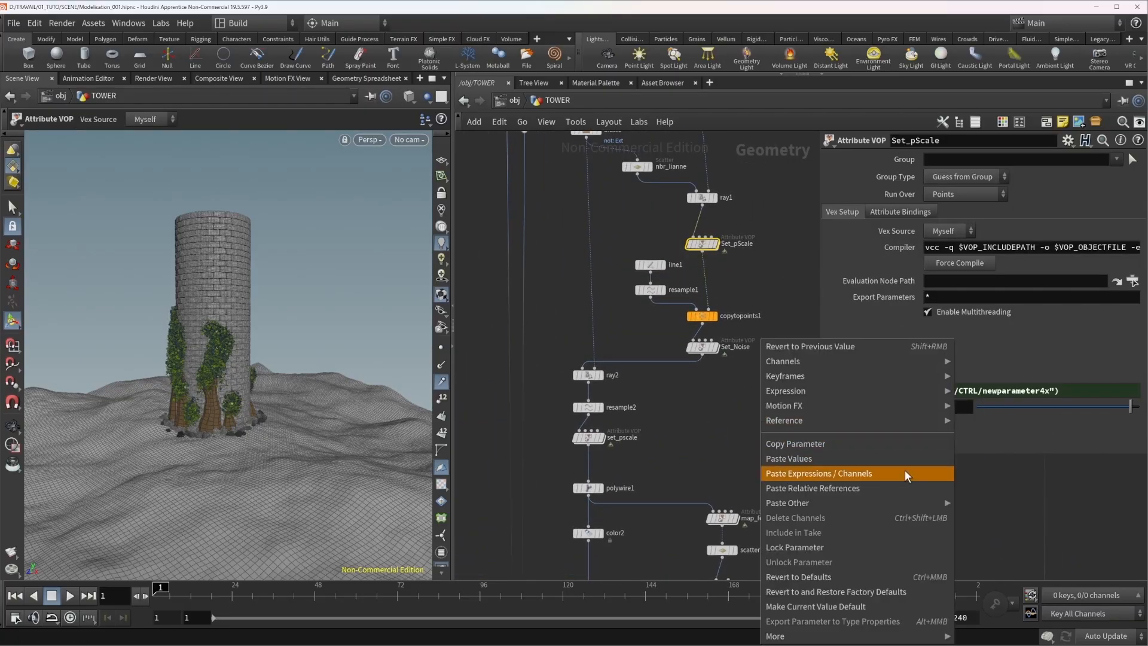
left_click(851, 489)
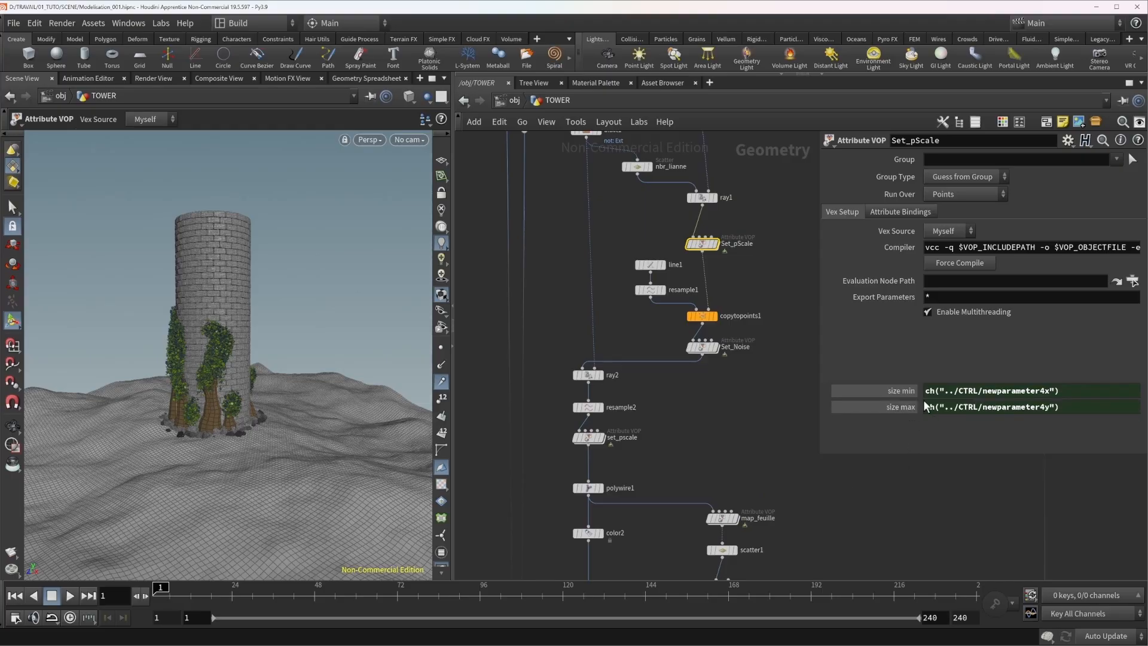
Select the CTRL node and try second hauteur lianne values of 1 and 2.
scroll(592, 395, "down", 2)
scroll(592, 395, "down", 1)
middle_click_drag(592, 395, 805, 436)
left_click(602, 346)
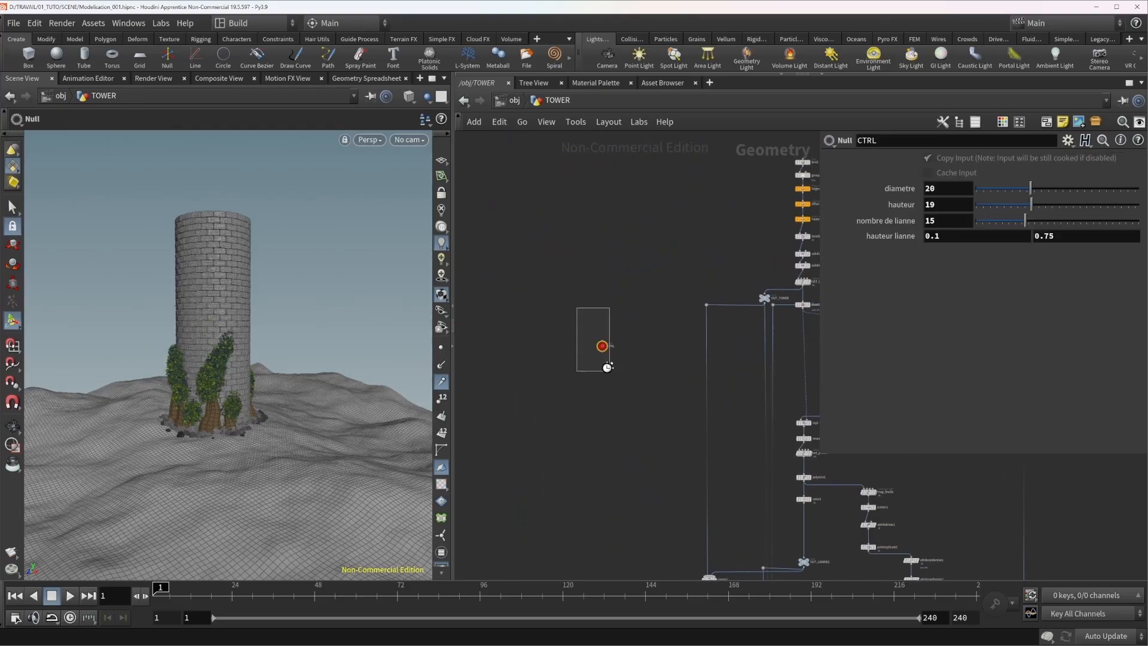
left_click_drag(560, 352, 613, 309)
left_click(1079, 242)
type("1")
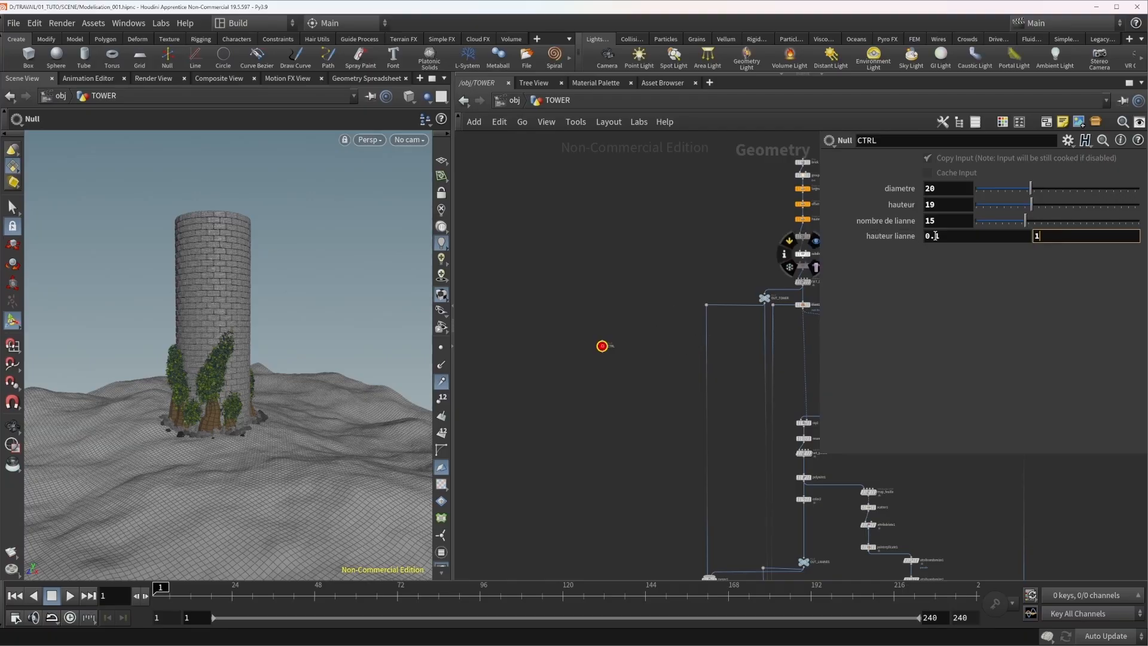
key("Return")
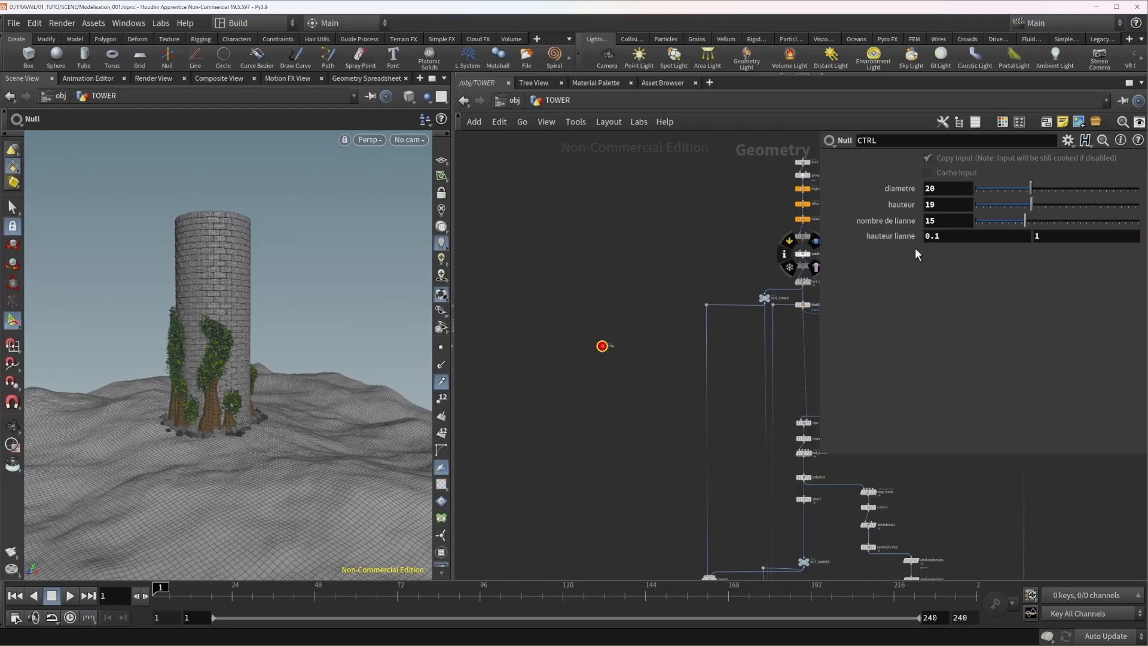
left_click(1051, 237)
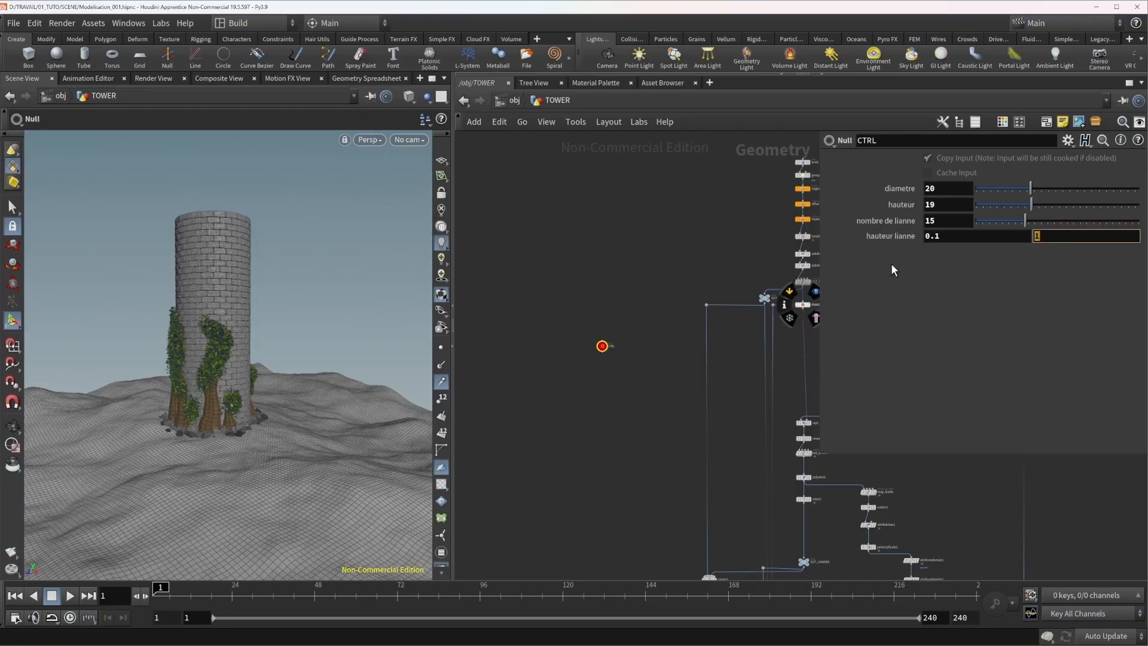
type("2")
key("Return")
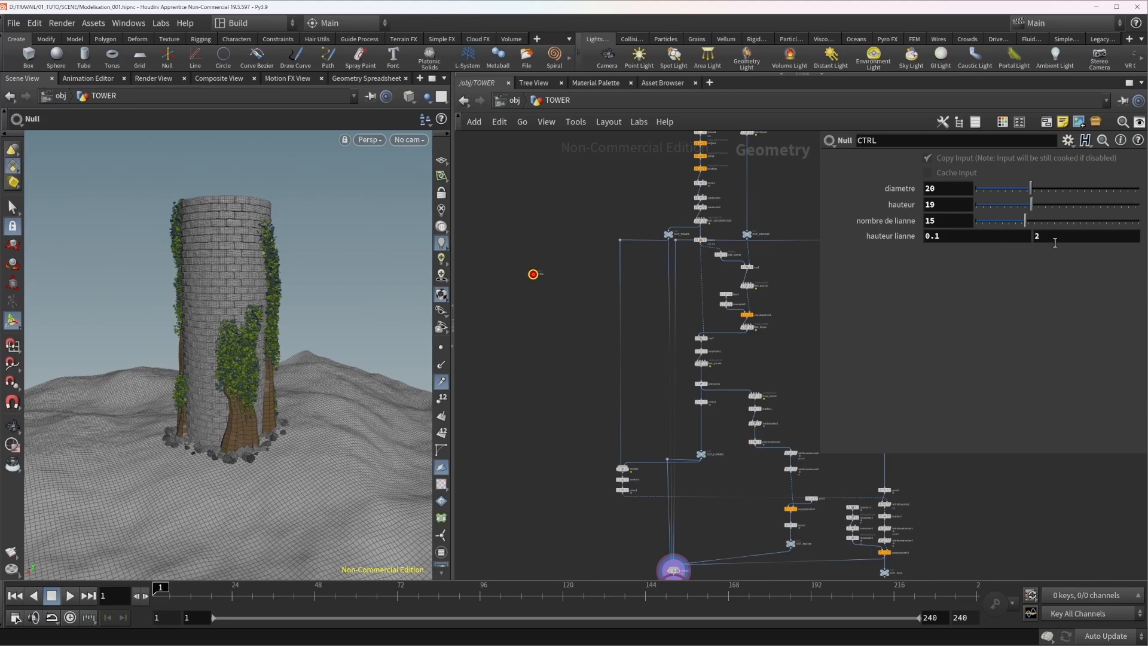
Lower the second hauteur lianne value to 1.6 and inspect the vines from all around the tower.
middle_click_drag(1055, 243, 1011, 239)
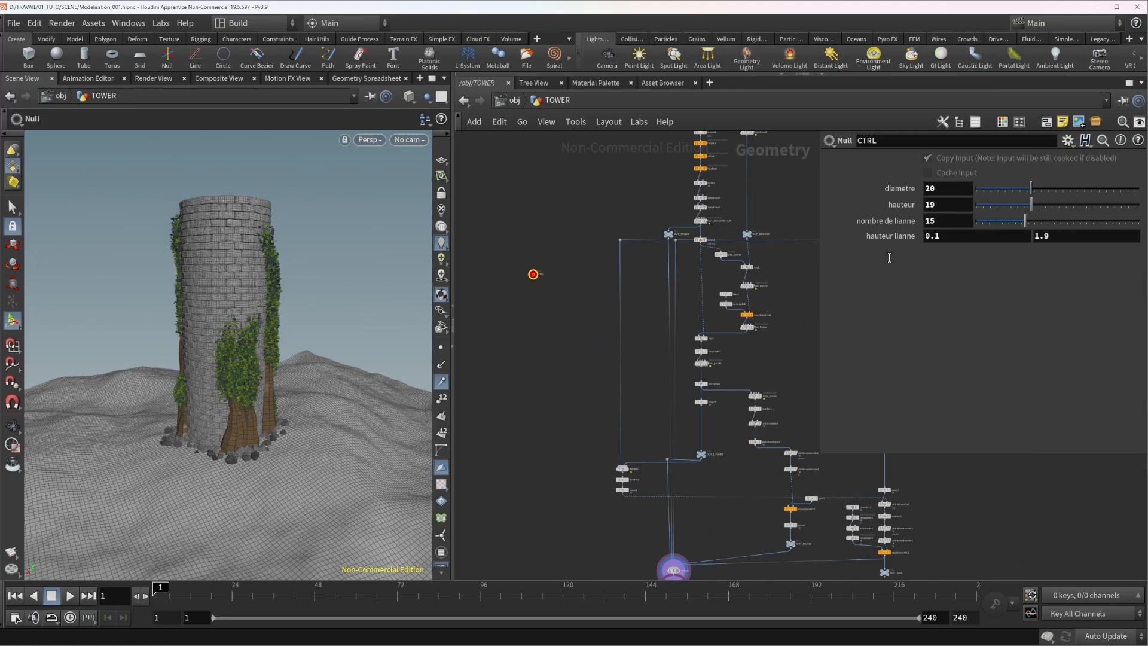
left_click_drag(172, 295, 245, 299, "alt")
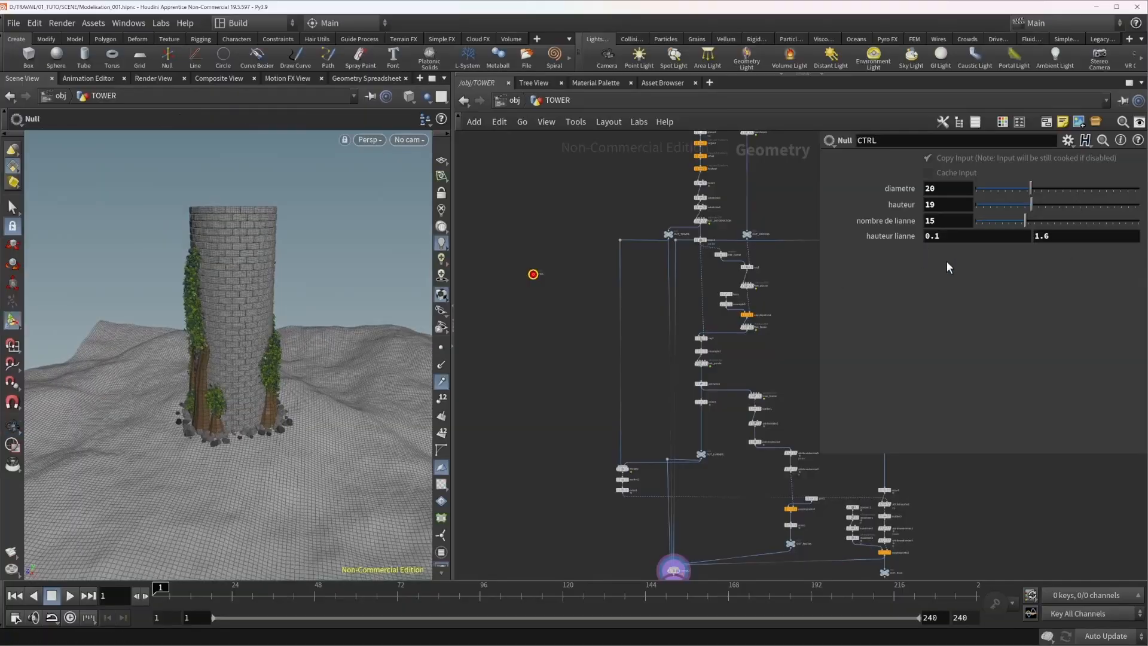
left_click_drag(189, 325, 432, 349, "alt")
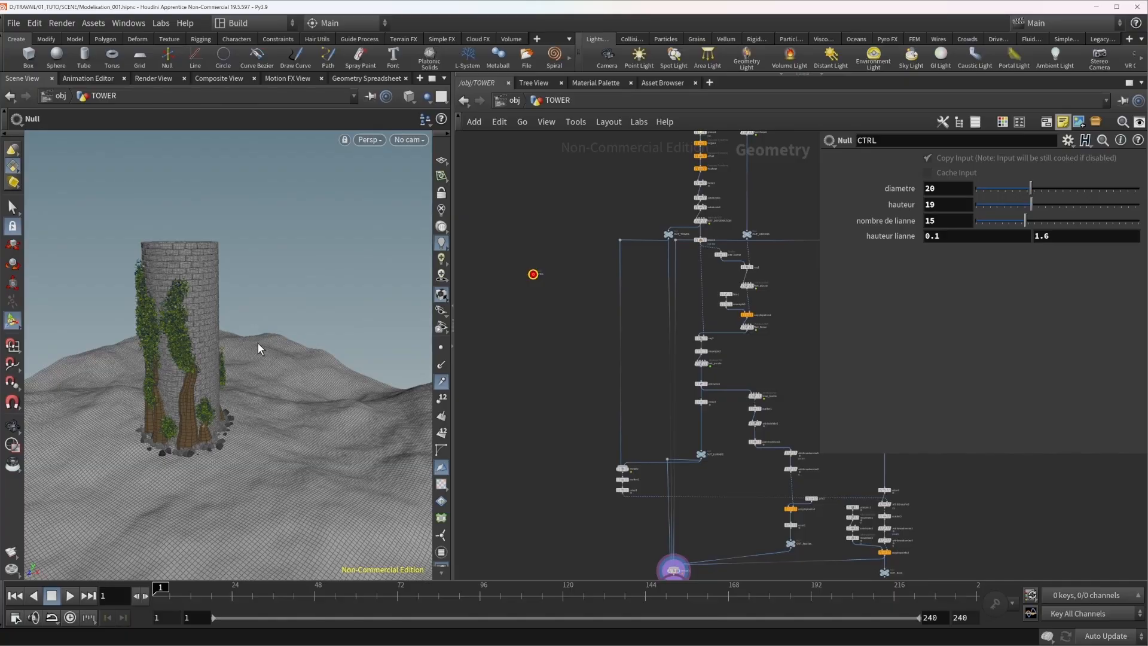
left_click_drag(258, 349, 402, 336, "alt")
Try a hauteur of 7 on the CTRL node and inspect the shortened tower.
left_click(950, 190)
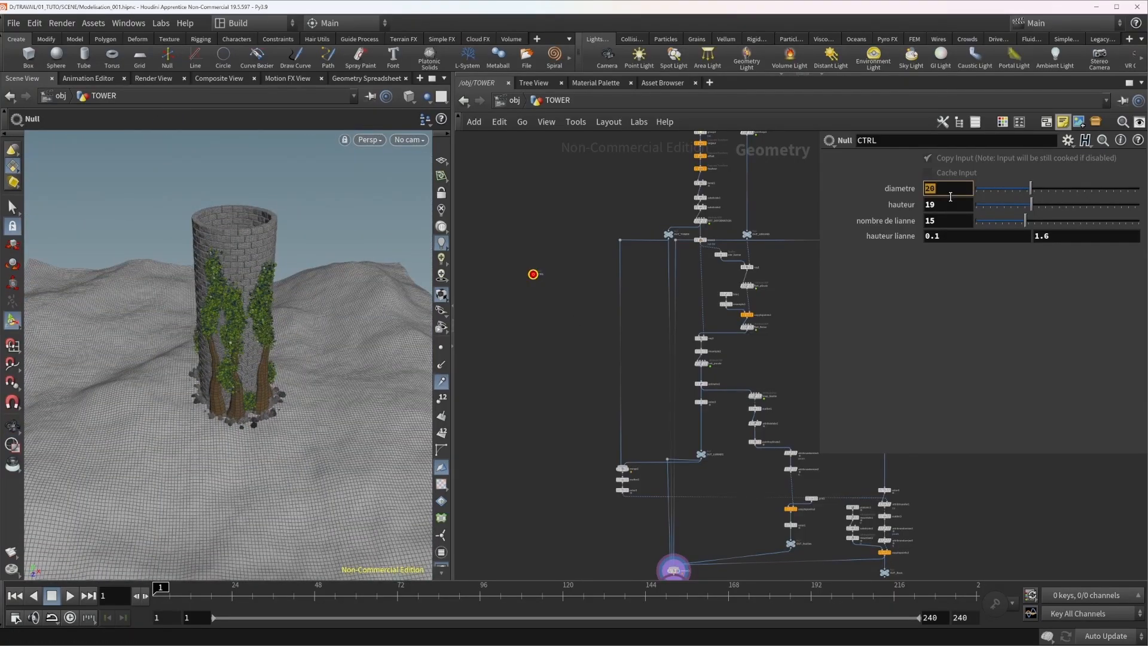
left_click(949, 205)
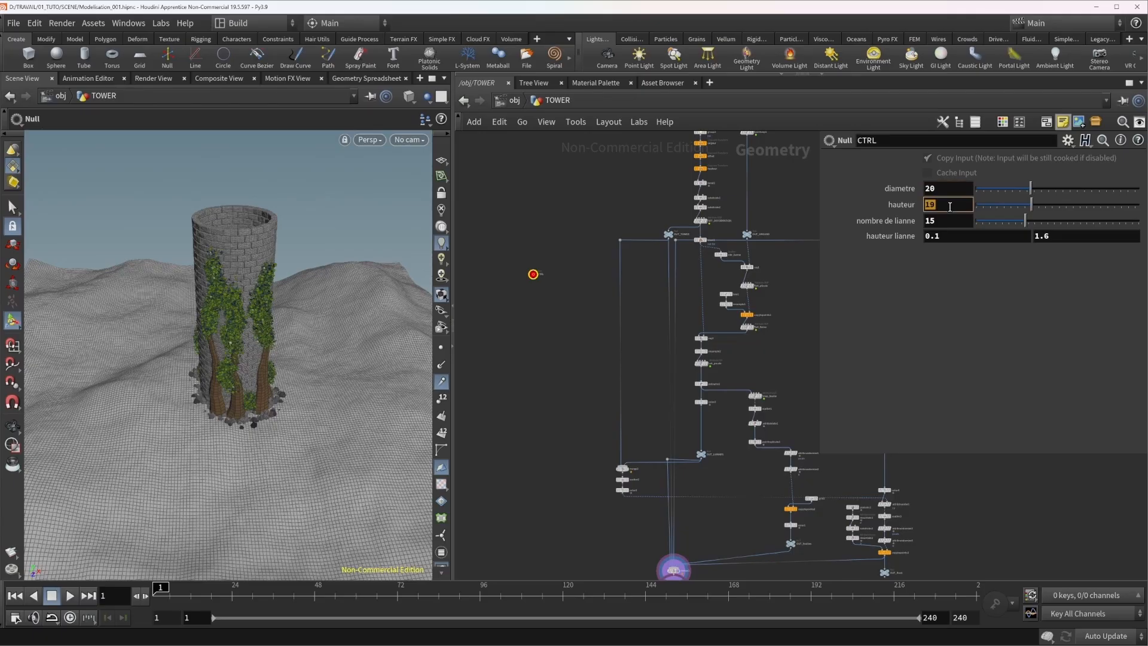
type("7")
key("Return")
left_click_drag(287, 422, 266, 349, "alt")
right_click_drag(152, 322, 261, 308, "alt")
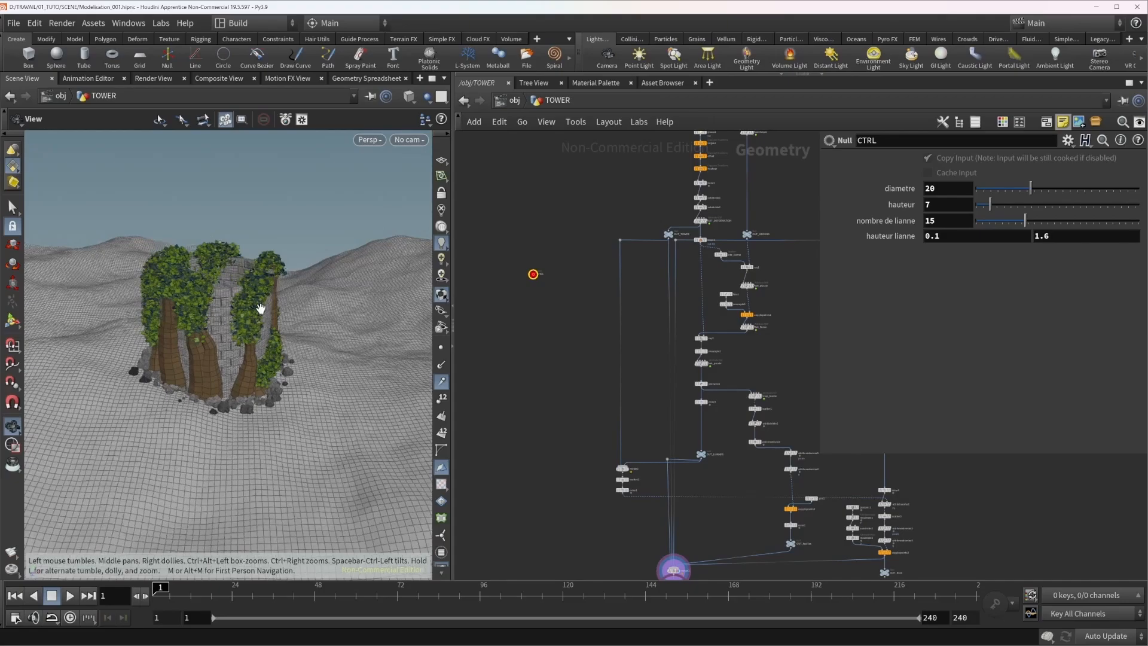
Set CTRL's diametre to 30 and view the widened tower from above.
left_click(960, 191)
type("30")
key("Return")
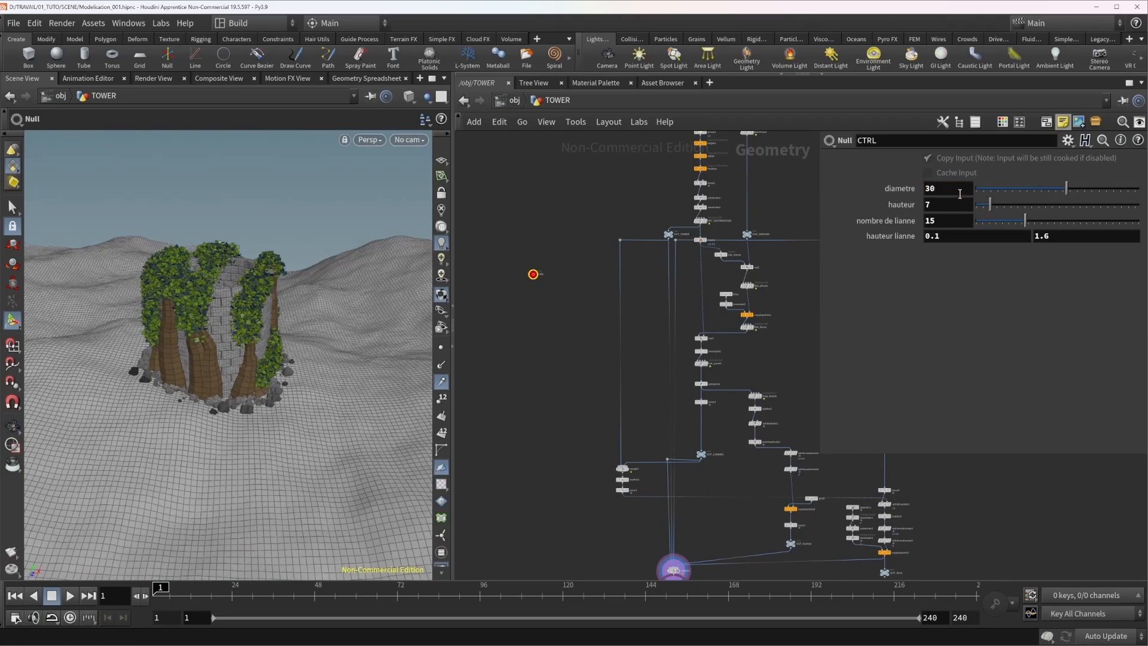
left_click_drag(218, 335, 230, 406, "alt")
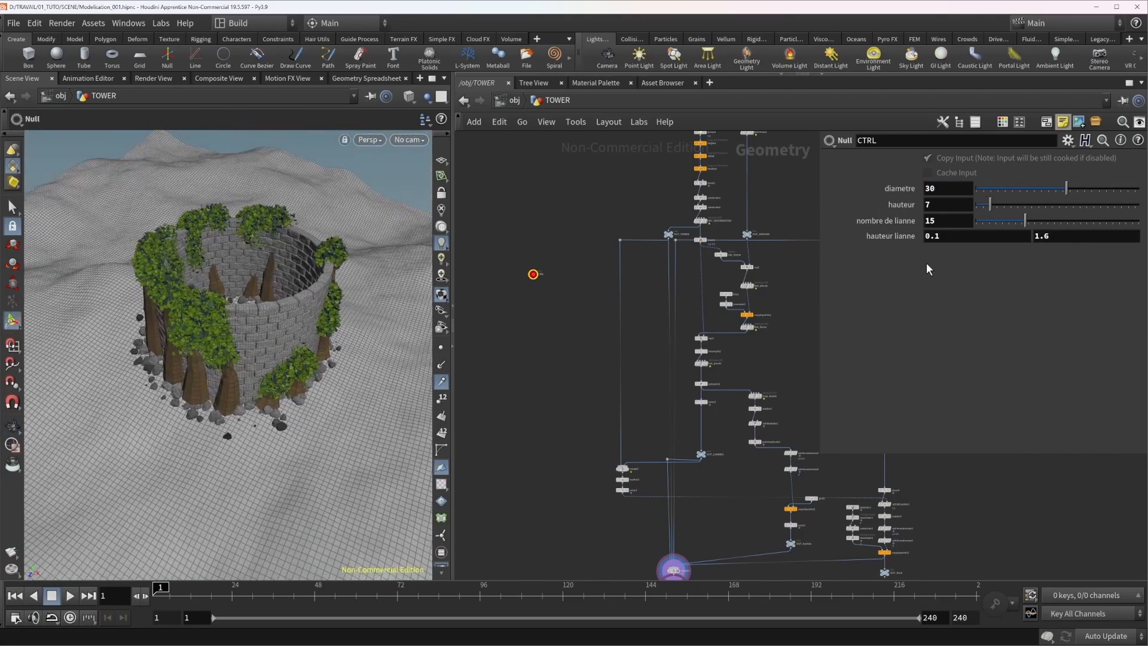
Try a nombre de lianne of 9 and inspect the vines around the tower.
left_click(968, 221)
type("9")
key("Return")
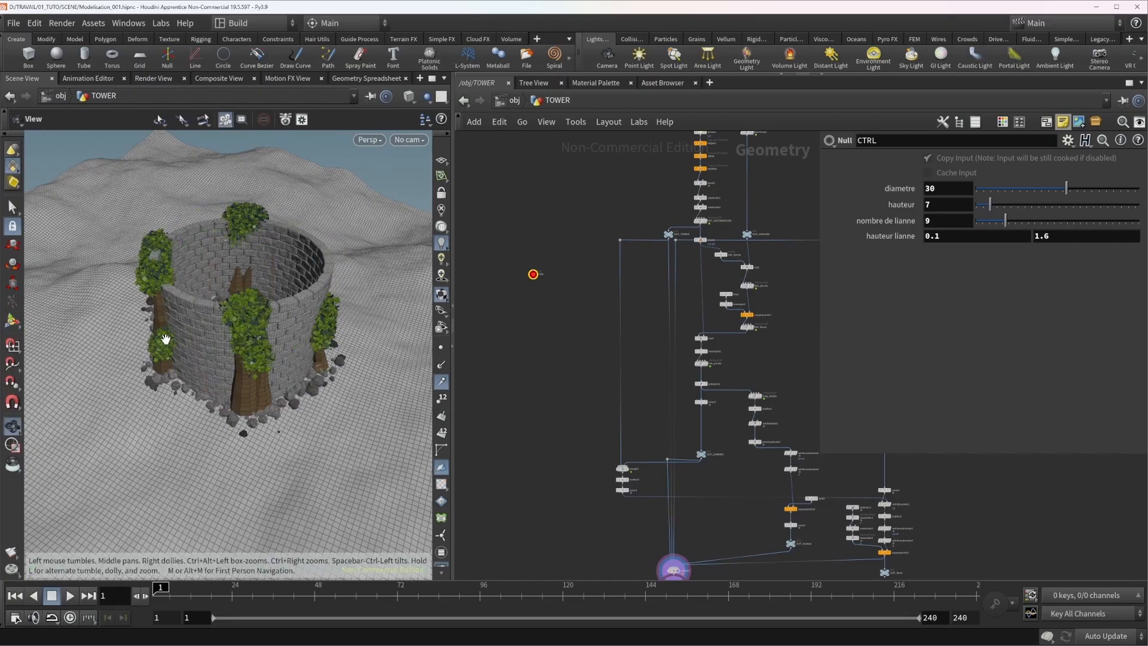
left_click_drag(165, 338, 257, 359, "alt")
Set CTRL's nombre de lianne to 18 and check the vines around the wall.
left_click(933, 222)
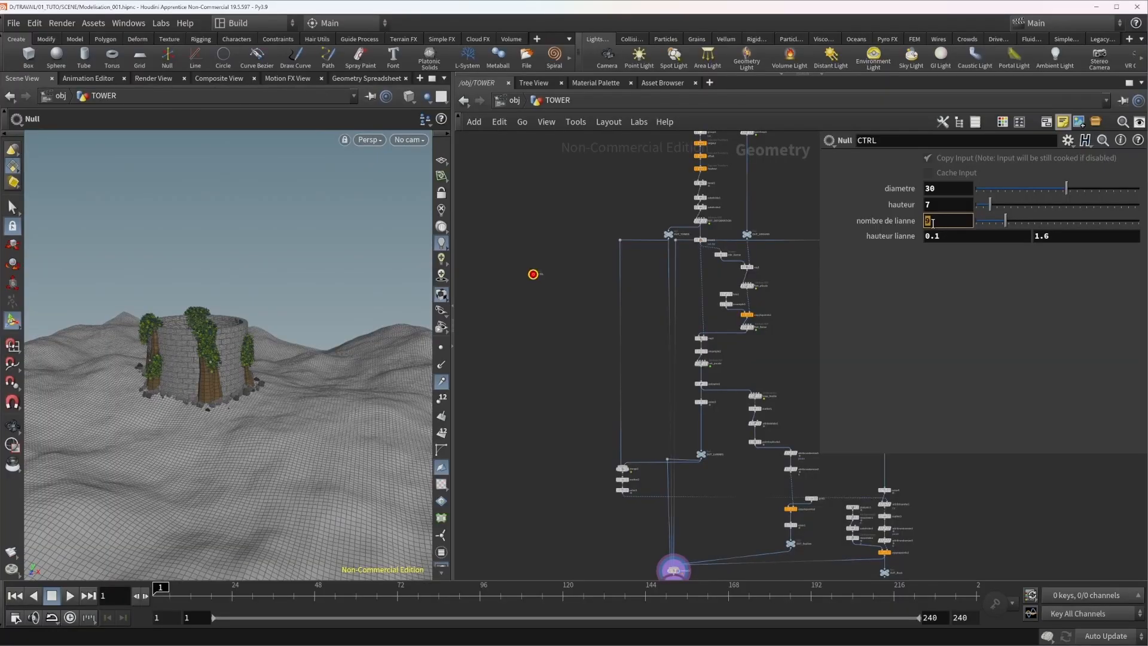
type("10")
key("Return")
left_click_drag(212, 347, 177, 355, "alt")
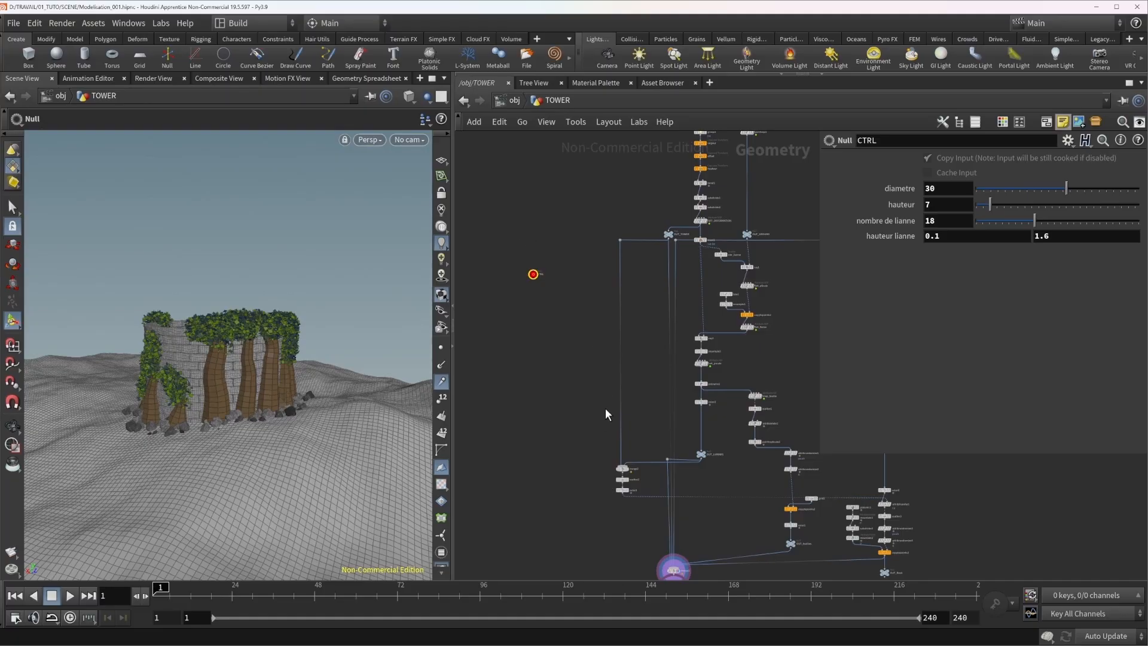
scroll(605, 408, "down", 5)
left_click_drag(541, 236, 782, 542)
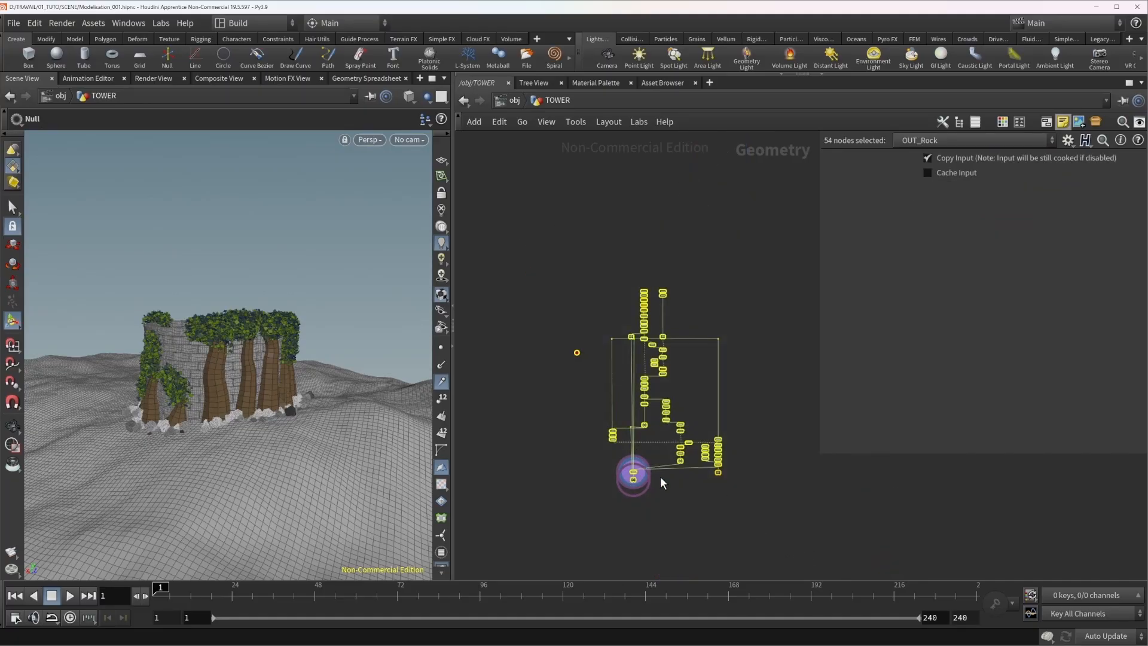
left_click(552, 342)
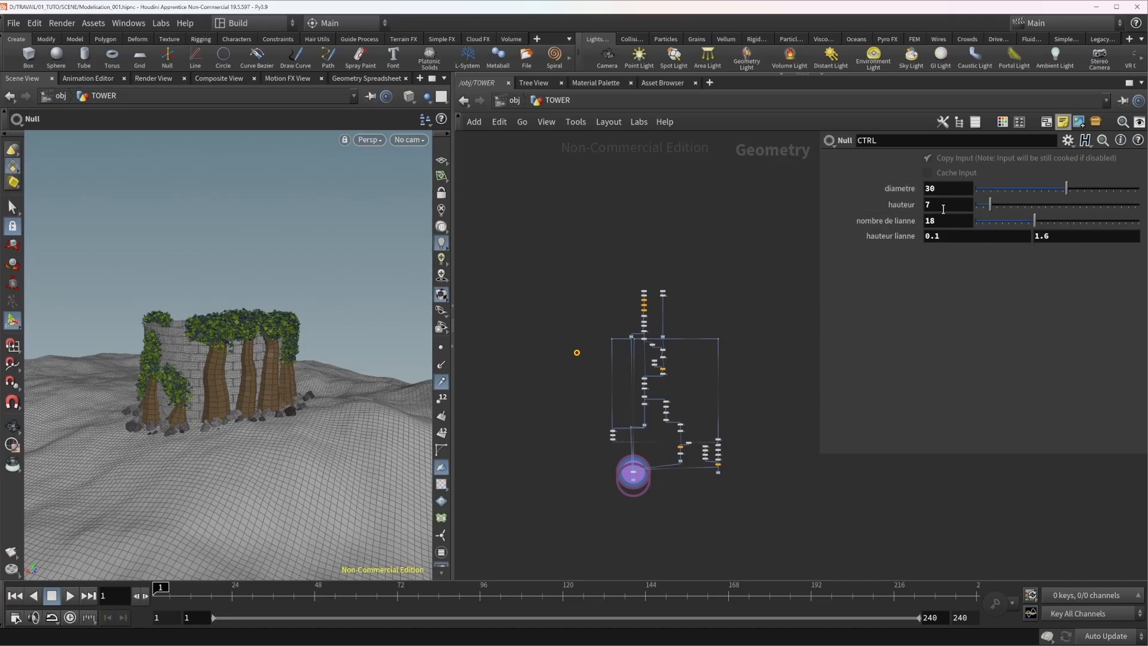
Set CTRL's hauteur to 18 and inspect the tower and its vines from several sides.
left_click(949, 188)
left_click(946, 204)
type("18")
key("Return")
right_click_drag(253, 322, 238, 290, "alt")
left_click_drag(239, 289, 320, 360, "alt")
middle_click_drag(192, 423, 263, 361, "alt")
left_click_drag(205, 354, 298, 353, "alt")
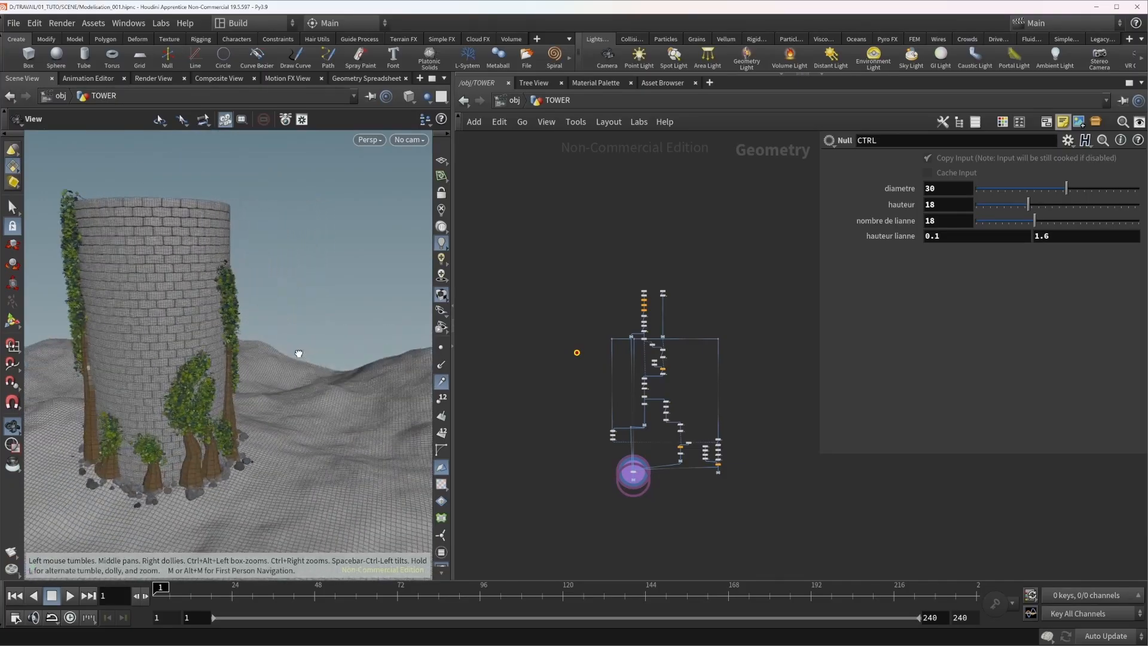
middle_click_drag(127, 362, 203, 356, "alt")
mouse_move(203, 355)
left_mouse_down("alt")
mouse_move(236, 346)
mouse_move(220, 346)
left_mouse_up("alt")
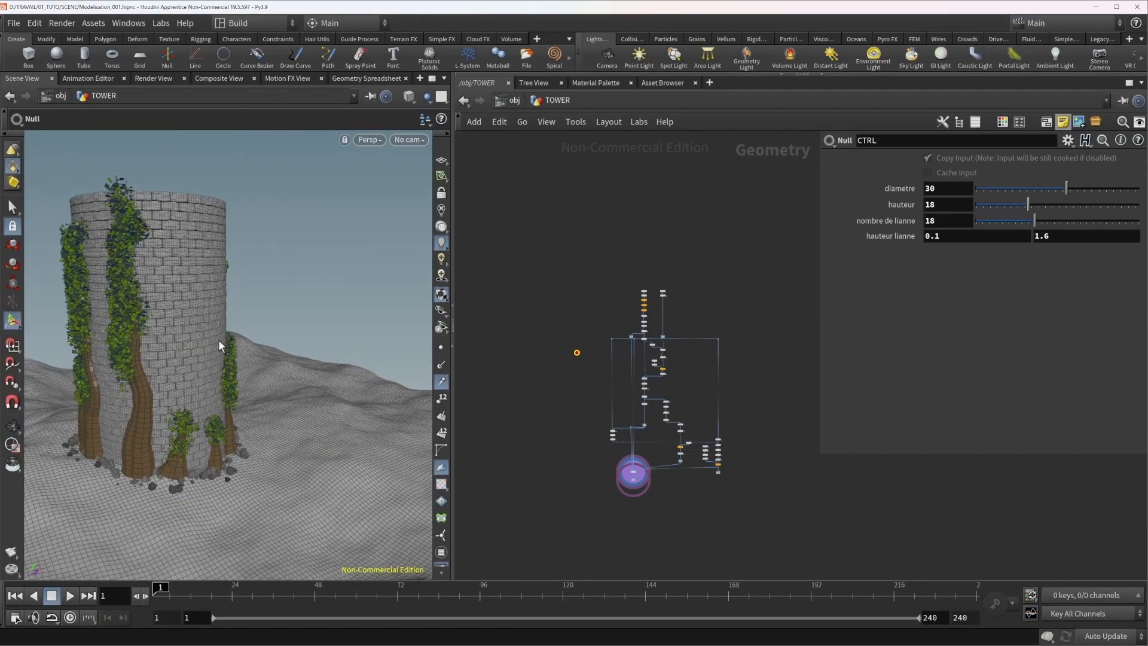